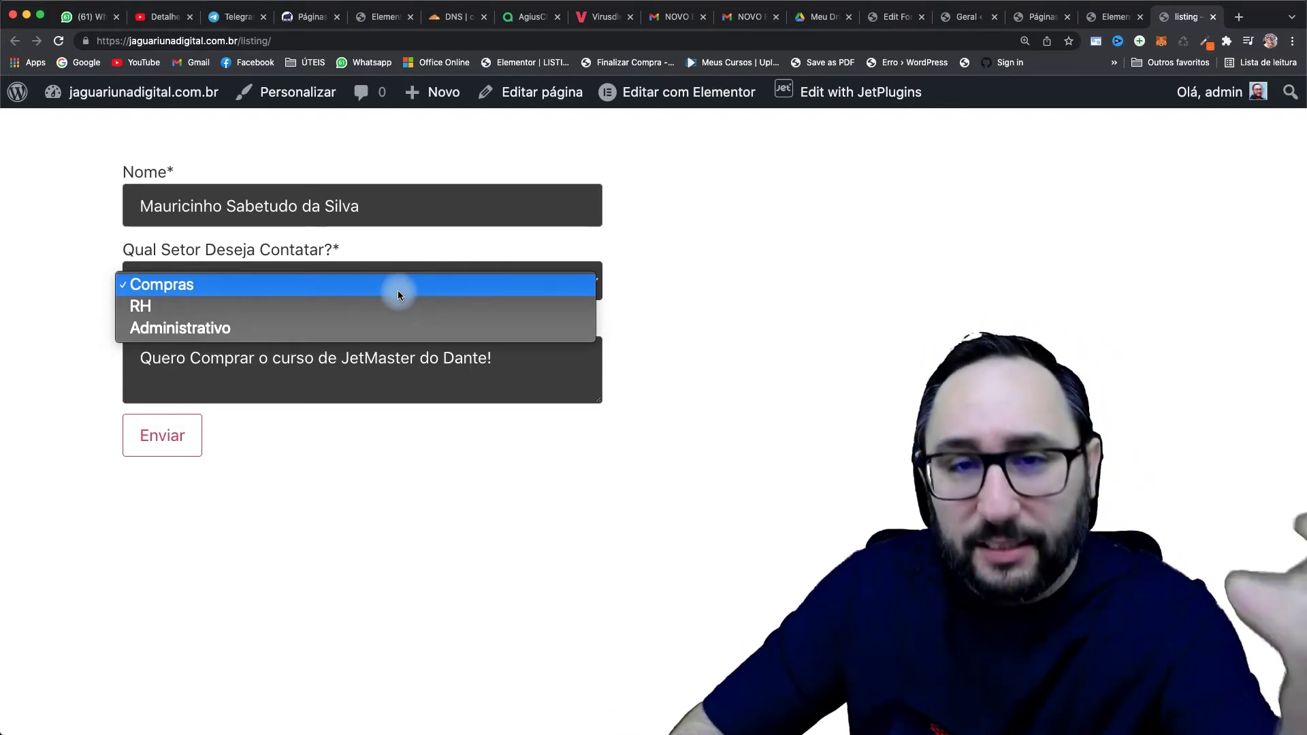
# Step: Choose Compras in the setor dropdown, send the form with Enviar, and open the NOVO EMAIL message
pyautogui.click(643, 303)
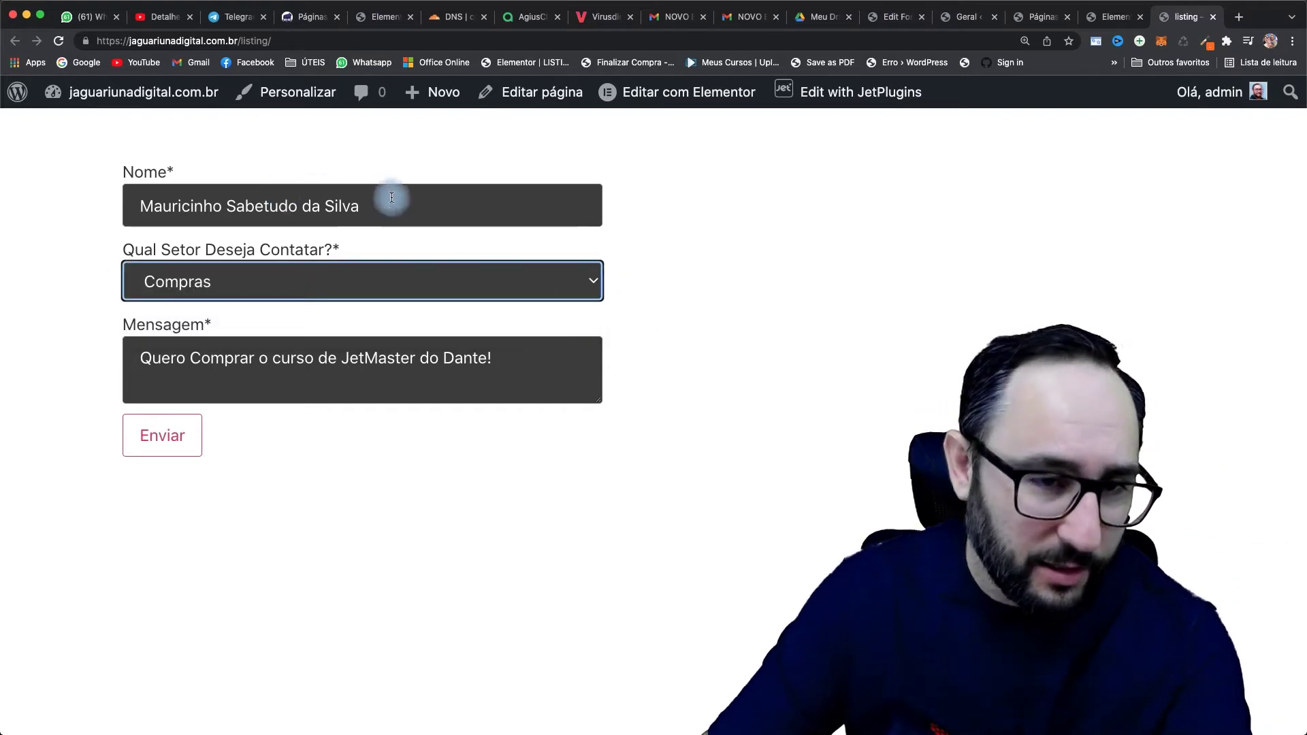
pyautogui.click(261, 279)
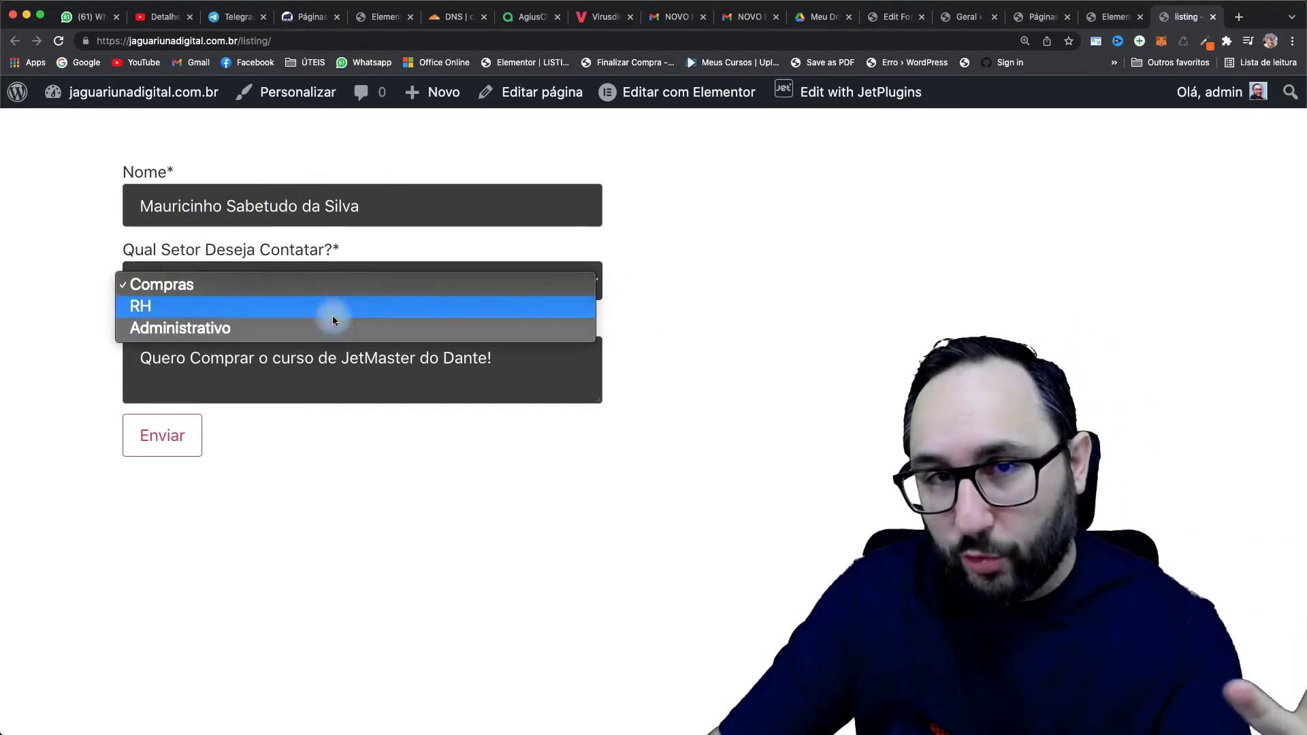
pyautogui.click(344, 287)
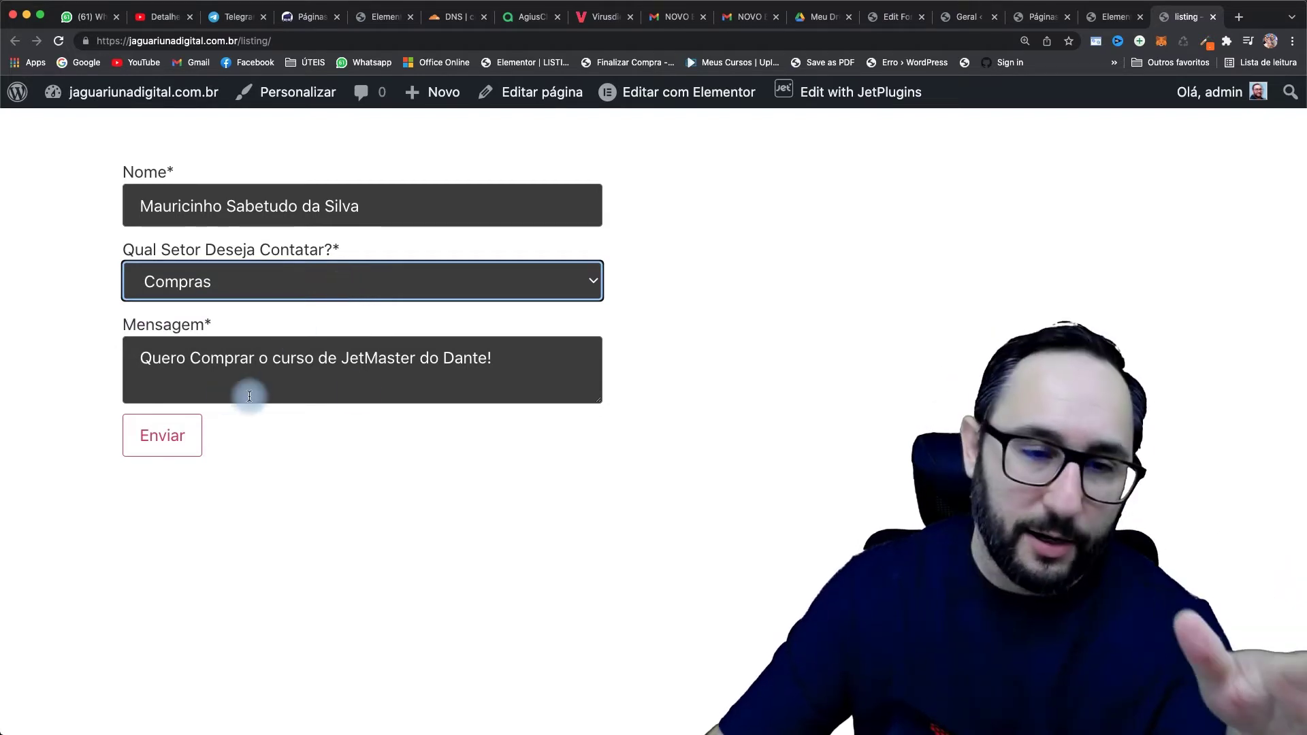
pyautogui.click(177, 438)
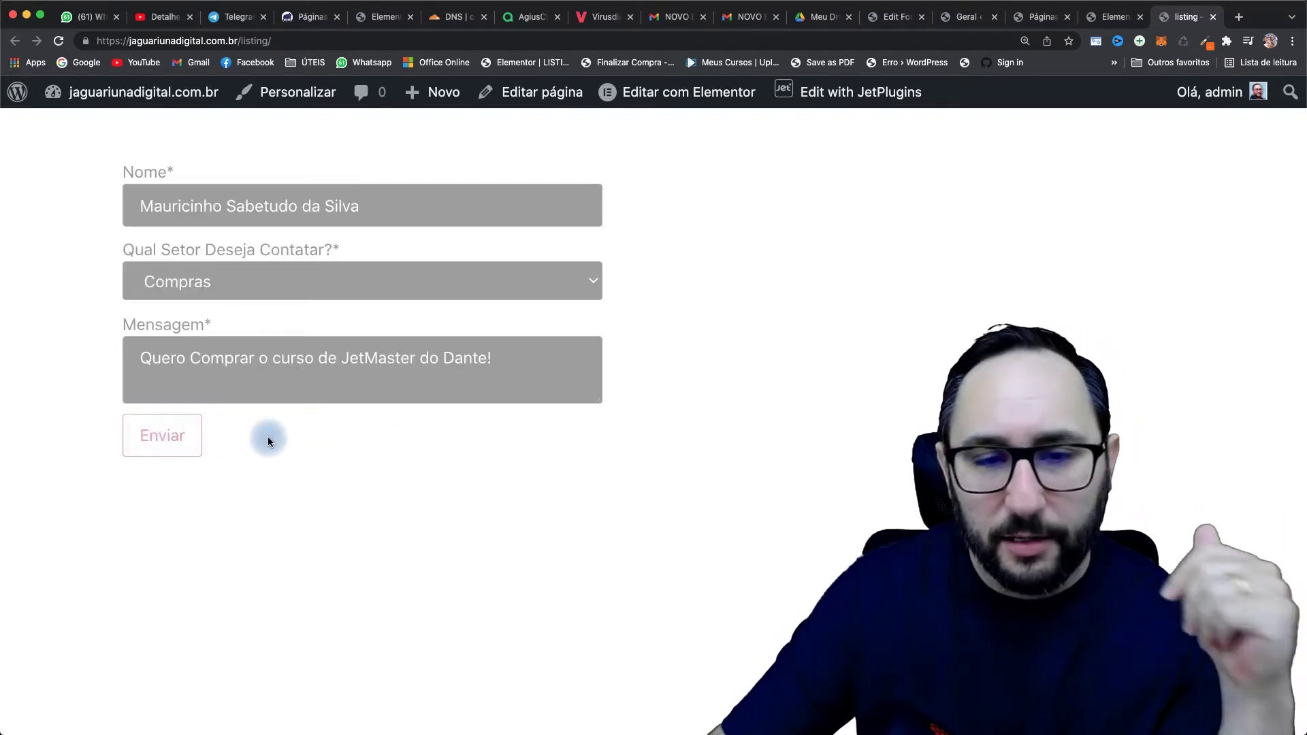
pyautogui.click(754, 26)
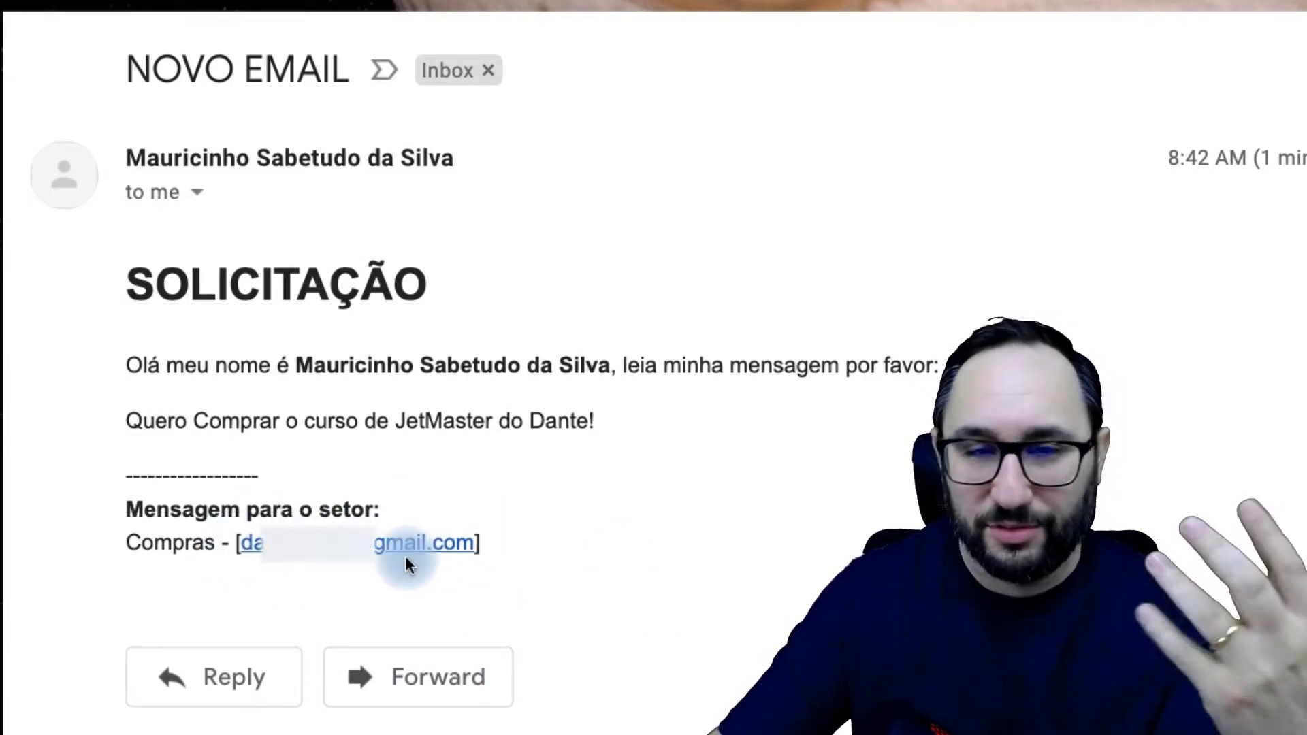
# Step: Highlight the department name Compras in the received email's body
pyautogui.moveTo(133, 545); pyautogui.dragTo(216, 543)
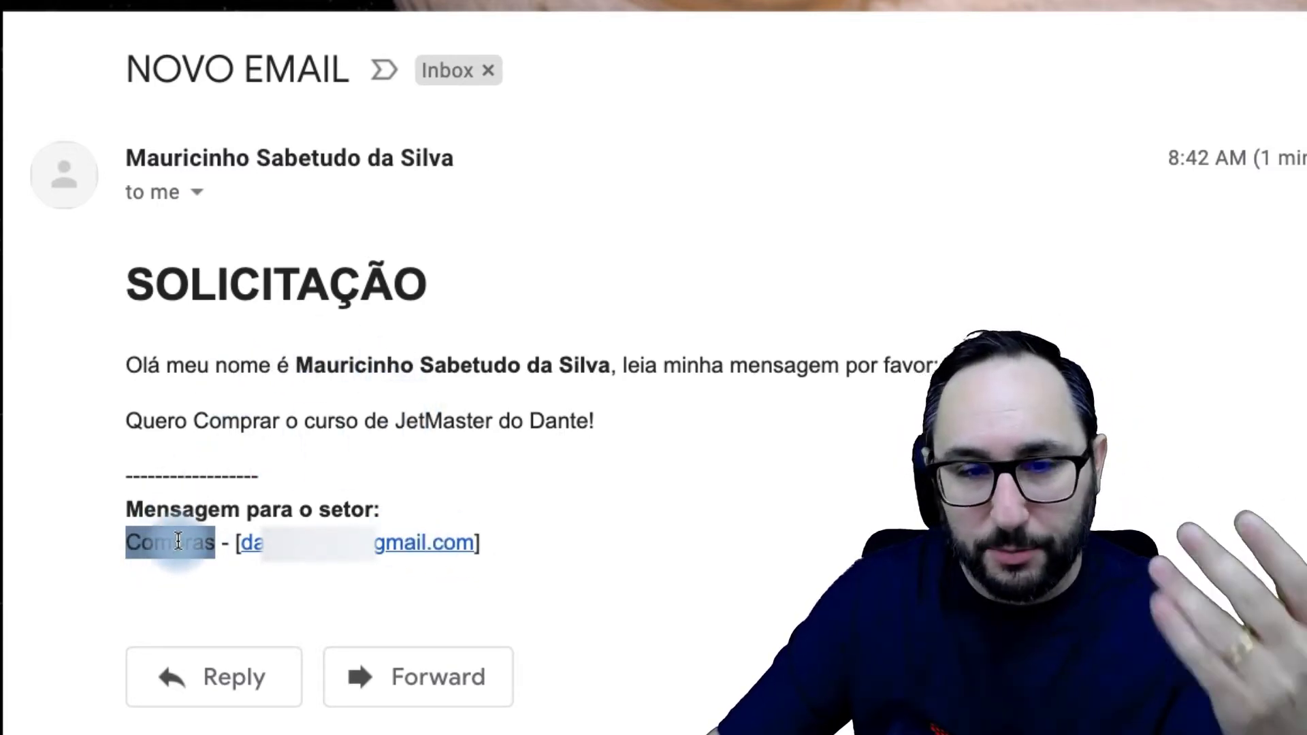
pyautogui.moveTo(131, 544); pyautogui.dragTo(277, 559)
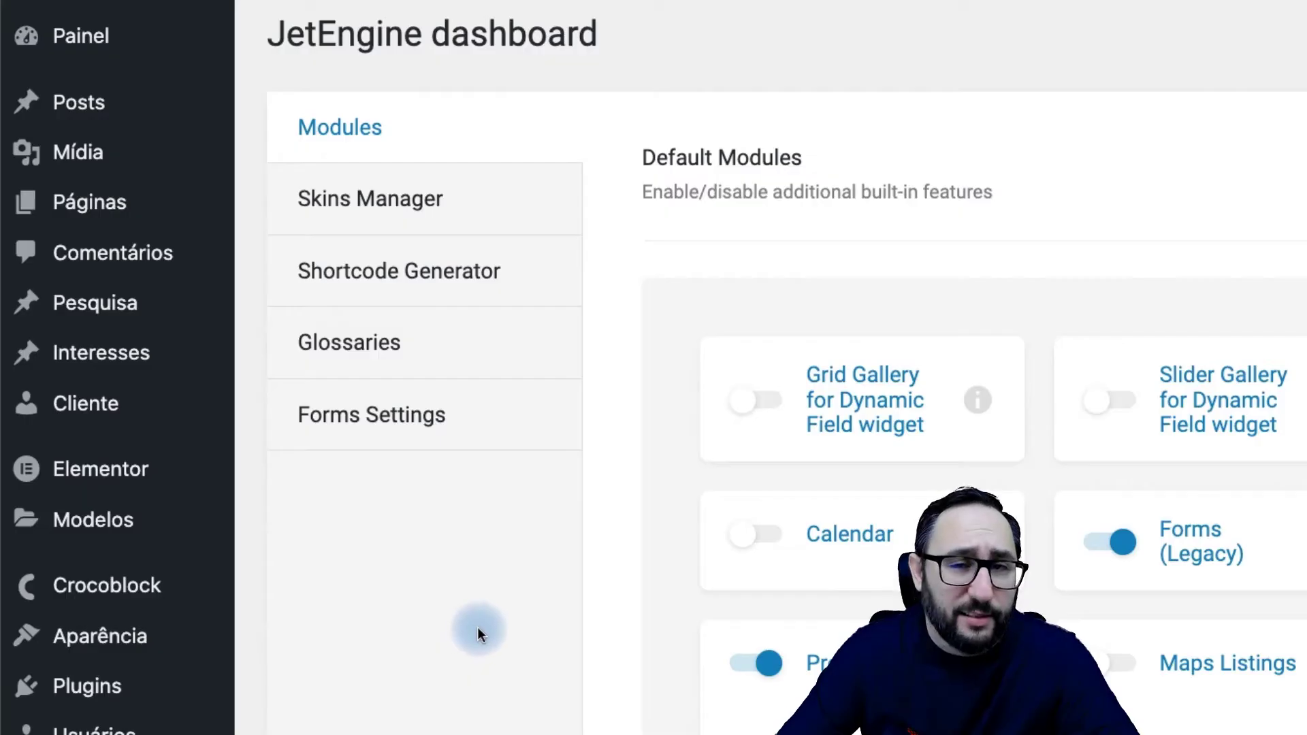
# Step: Save the JetEngine modules with Forms (Legacy) kept enabled
pyautogui.scroll(-1, 479, 630)
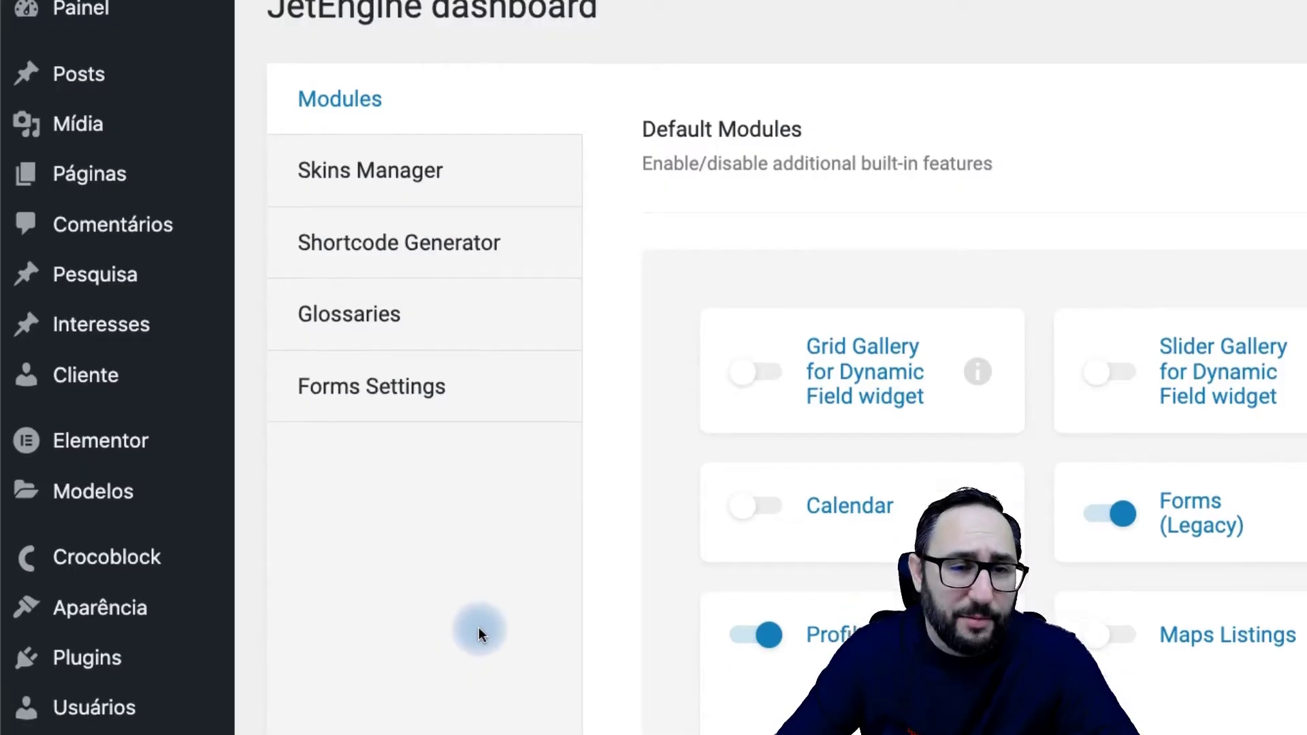
pyautogui.scroll(-6, 408, 640)
pyautogui.scroll(5, 385, 644)
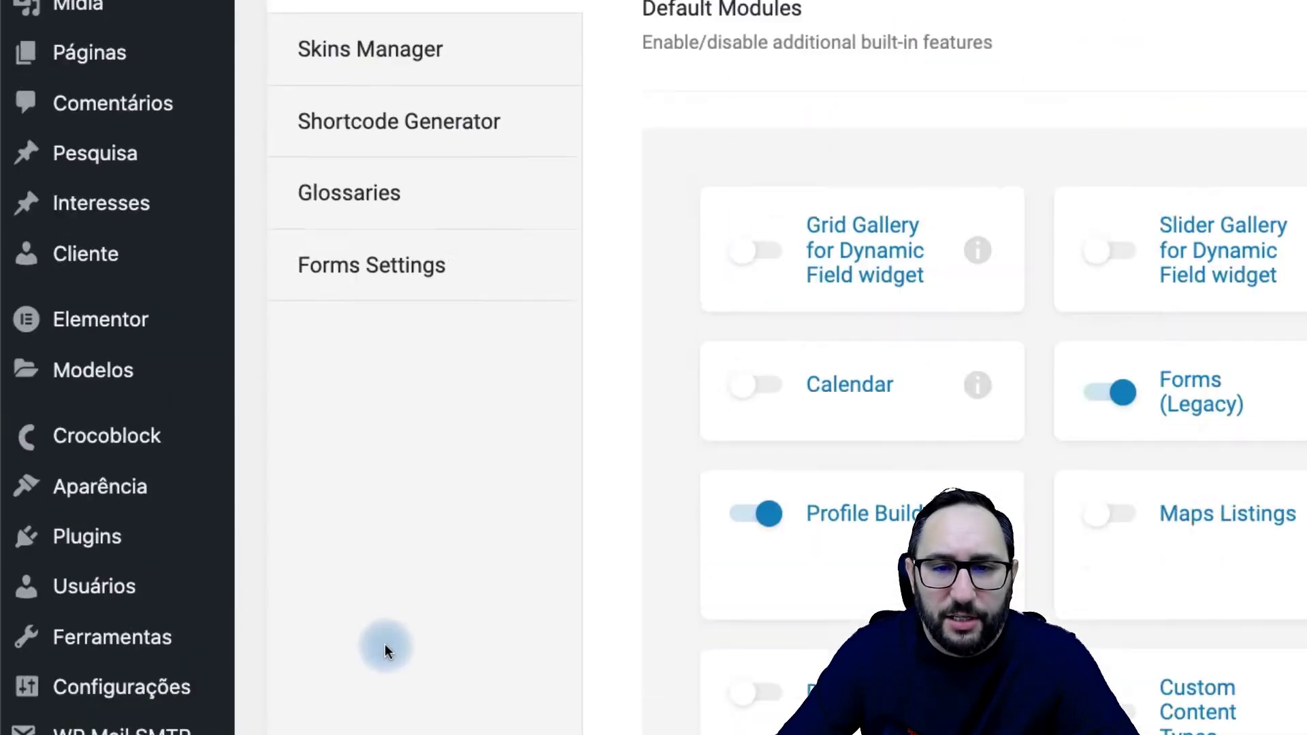
pyautogui.scroll(2, 385, 644)
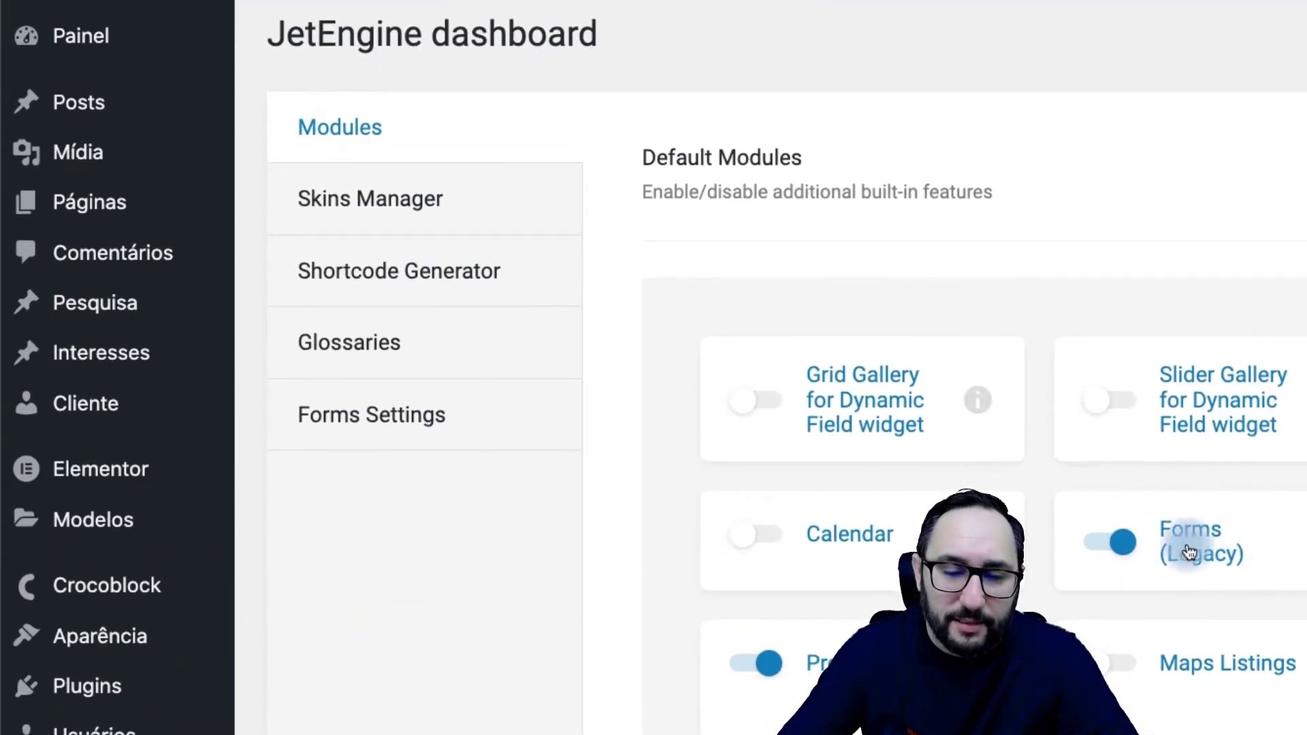
pyautogui.scroll(-4, 1157, 548)
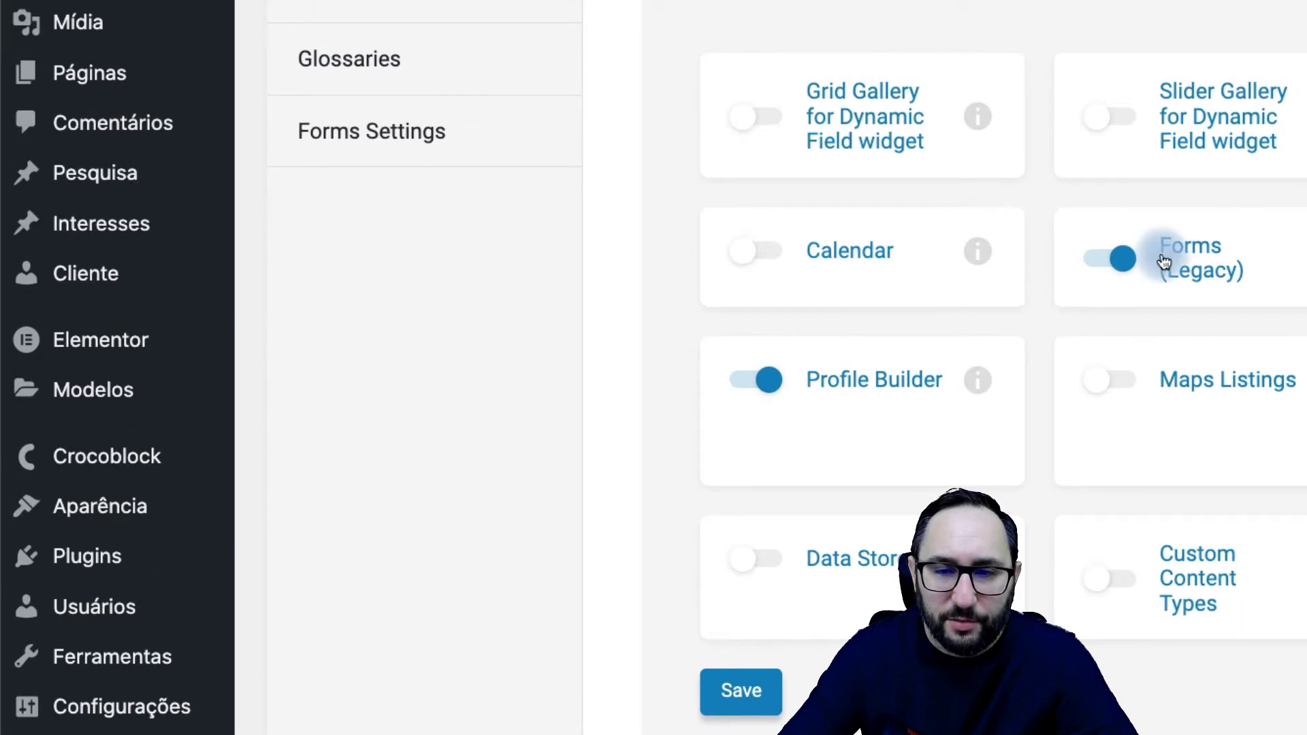
pyautogui.click(752, 690)
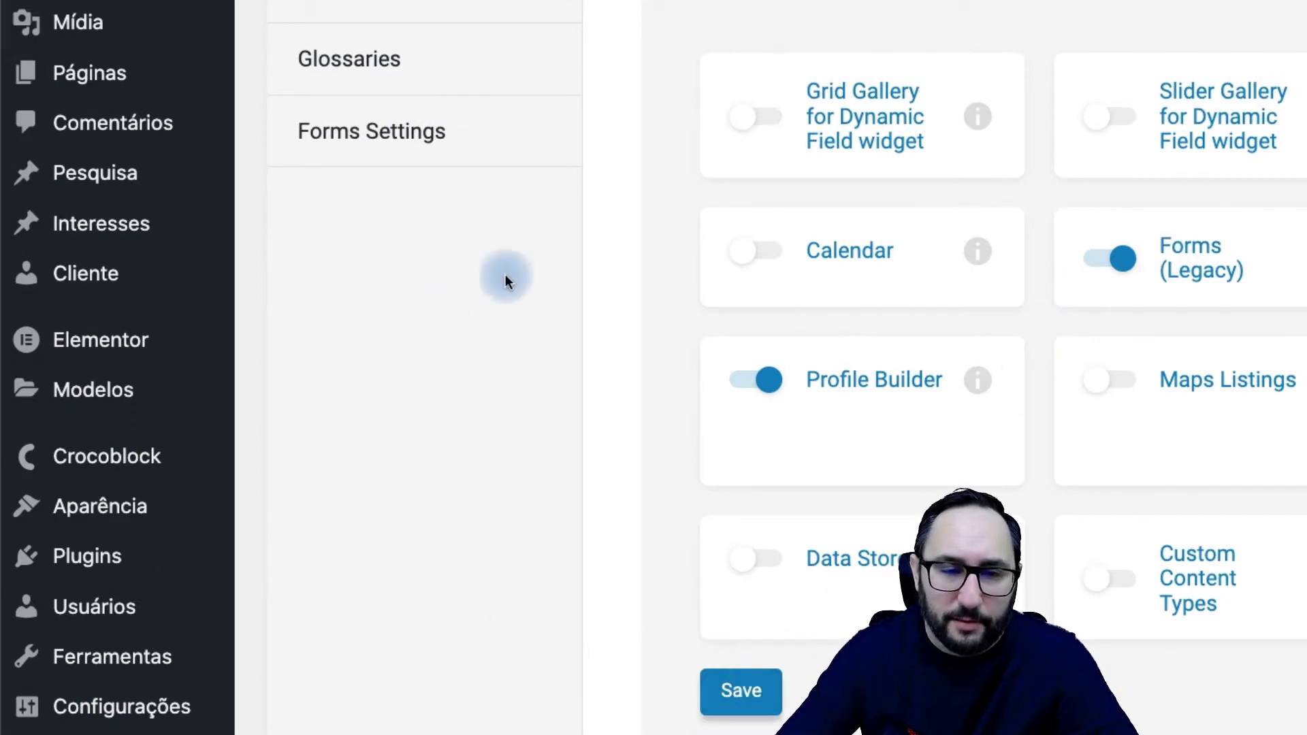
# Step: Go to JetEngine Forms and start a new form titled 'Formulário de Contato'
pyautogui.scroll(-3, 216, 572)
pyautogui.scroll(-7, 217, 572)
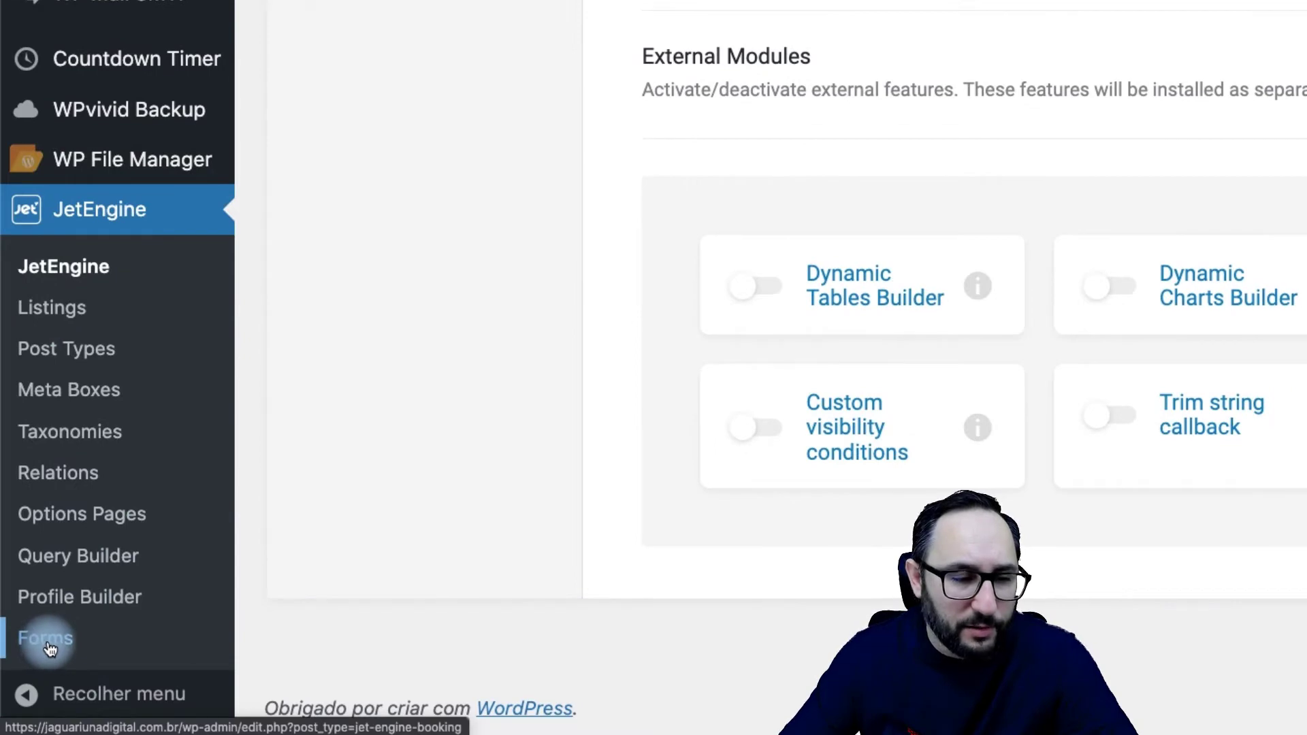
pyautogui.click(49, 649)
pyautogui.moveTo(40, 46); pyautogui.dragTo(196, 55)
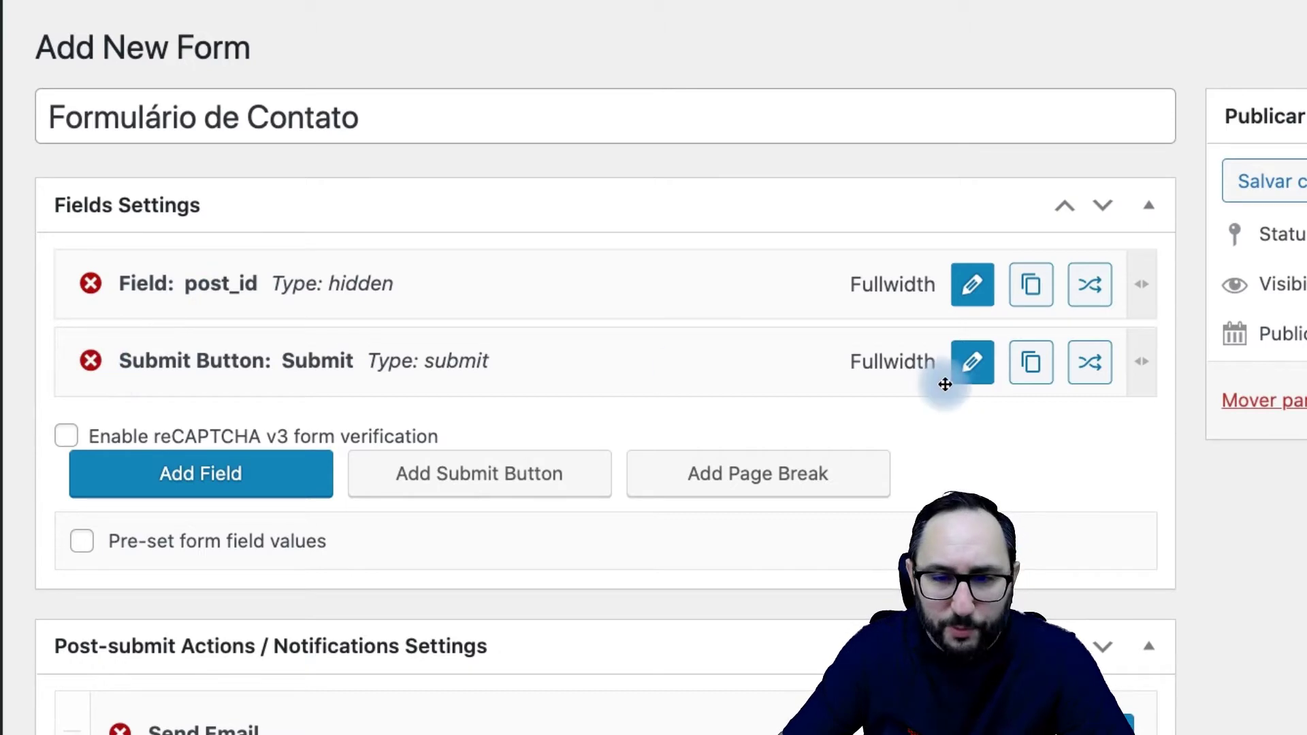
# Step: Change the submit button's label from Submit to Enviar
pyautogui.click(972, 369)
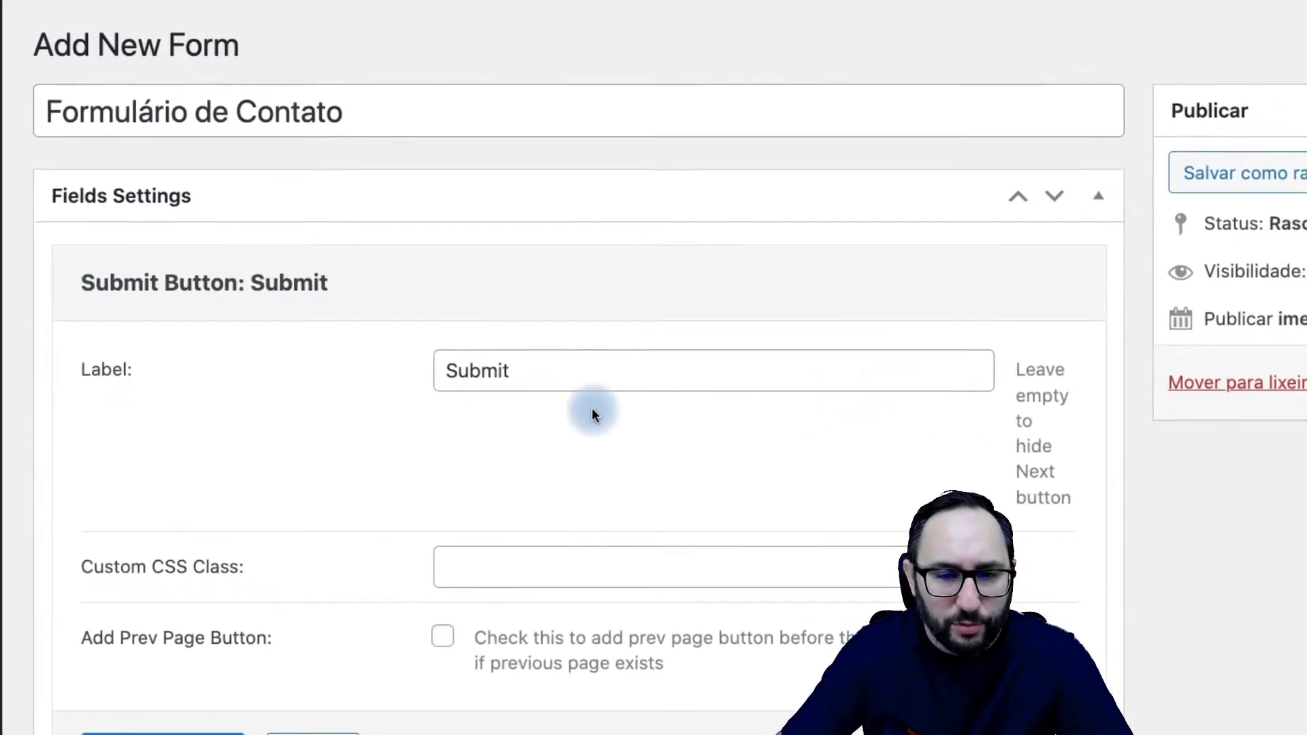
pyautogui.moveTo(477, 331); pyautogui.dragTo(321, 327)
pyautogui.write('Enviar')
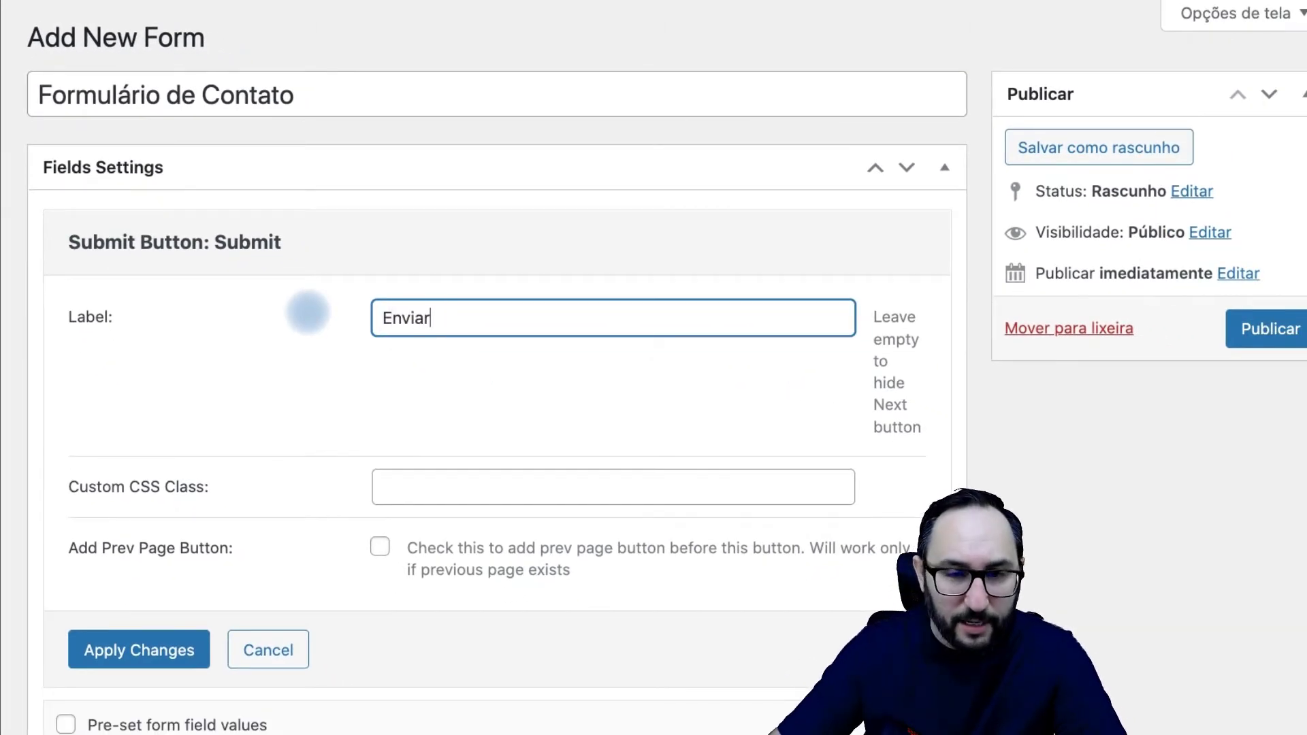
pyautogui.click(169, 652)
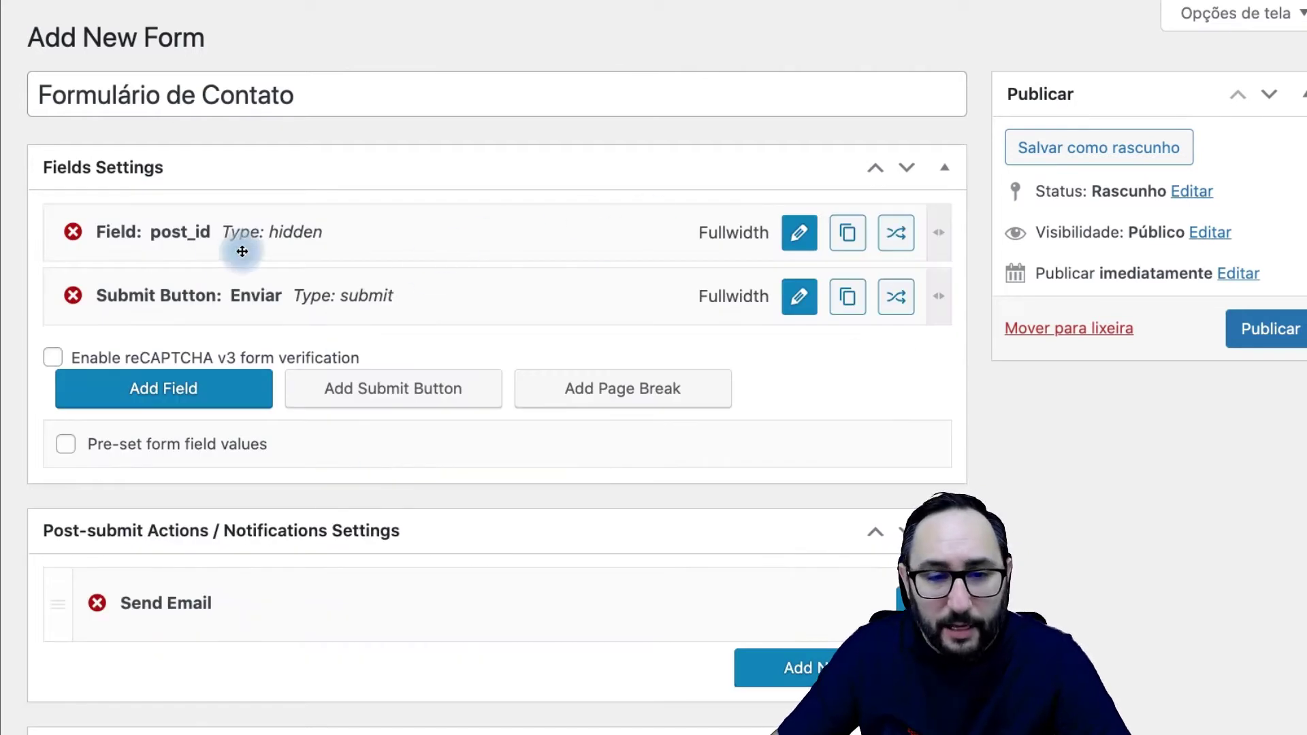
# Step: Turn post_id into a plain Text field named nome, labelled Nome, and add another field
pyautogui.click(793, 235)
pyautogui.click(571, 326)
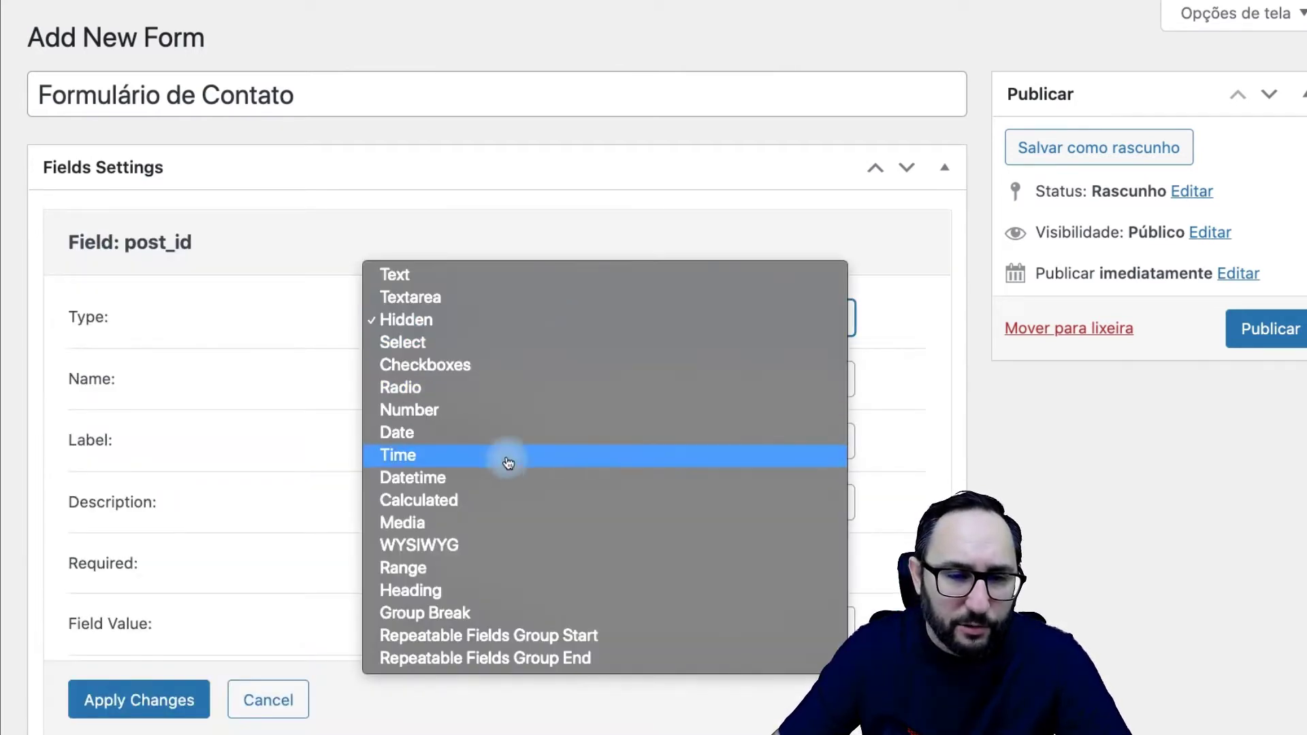
pyautogui.click(511, 276)
pyautogui.click(467, 382)
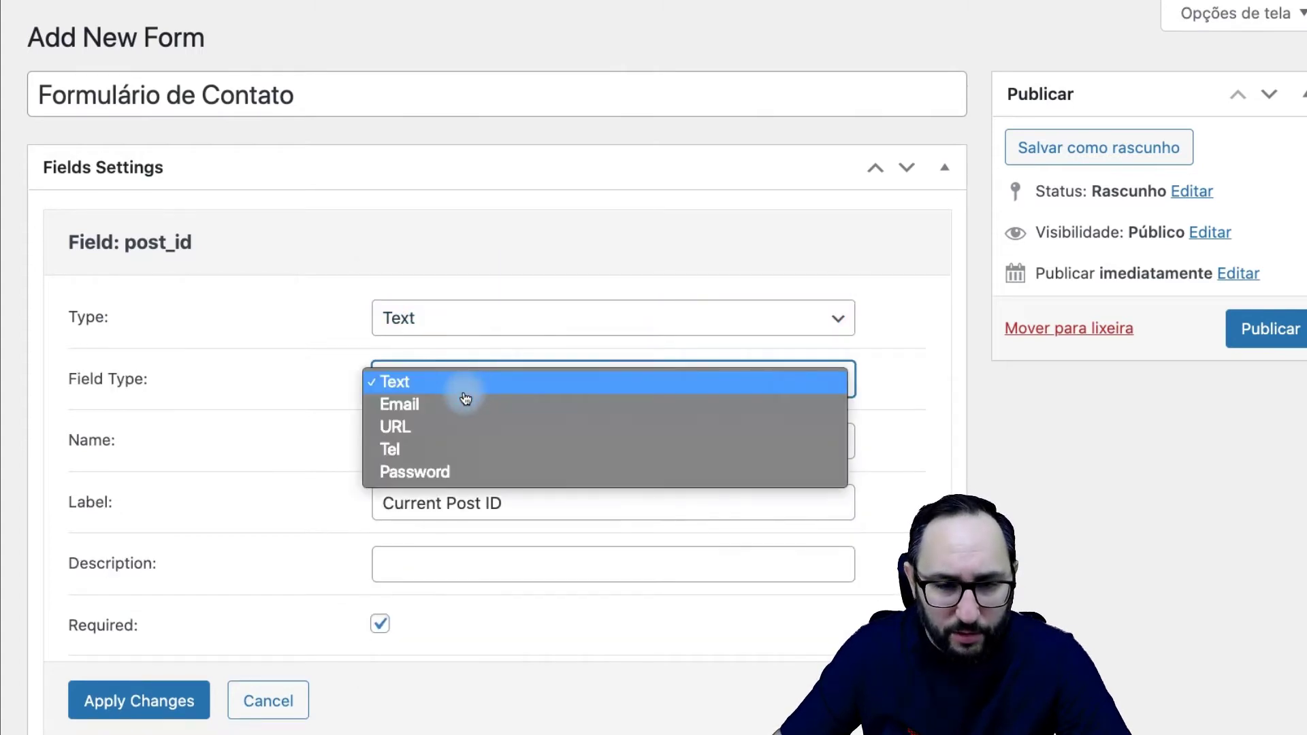
pyautogui.click(464, 394)
pyautogui.moveTo(452, 435); pyautogui.dragTo(379, 440)
pyautogui.write('n')
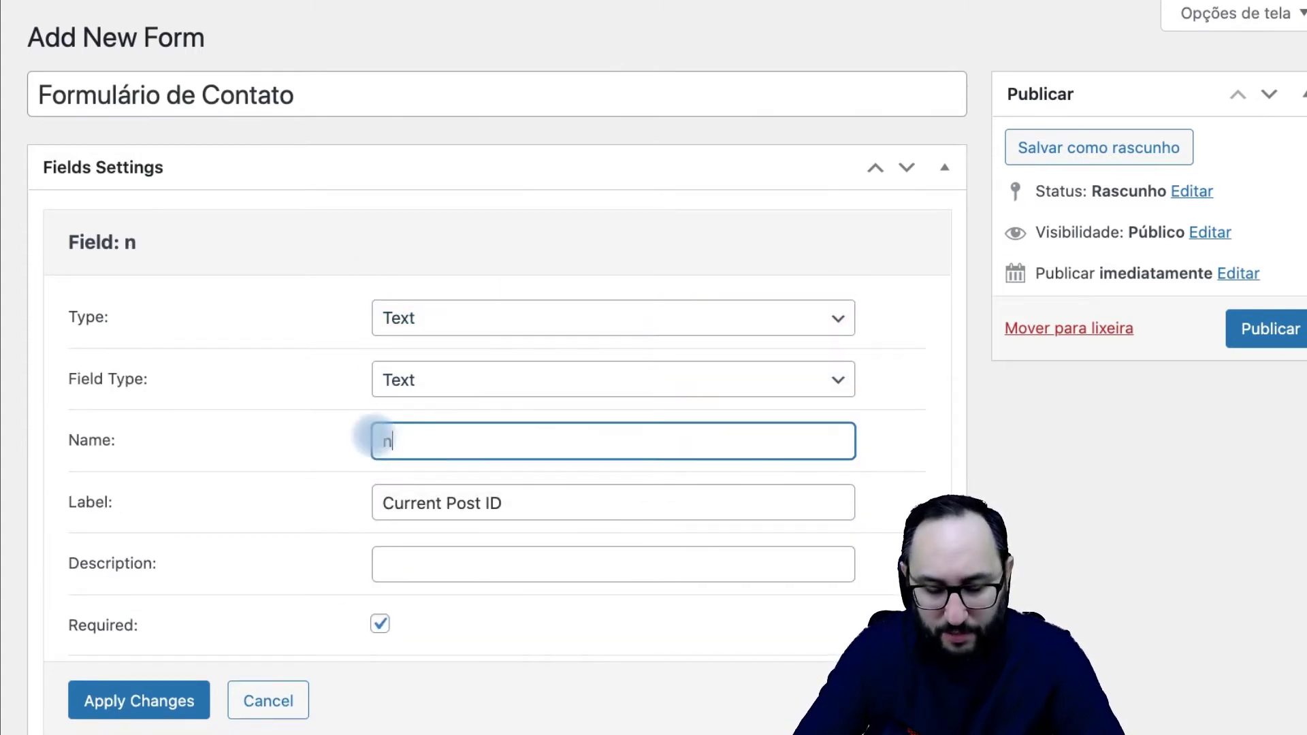
pyautogui.write('ome')
pyautogui.press('Tab')
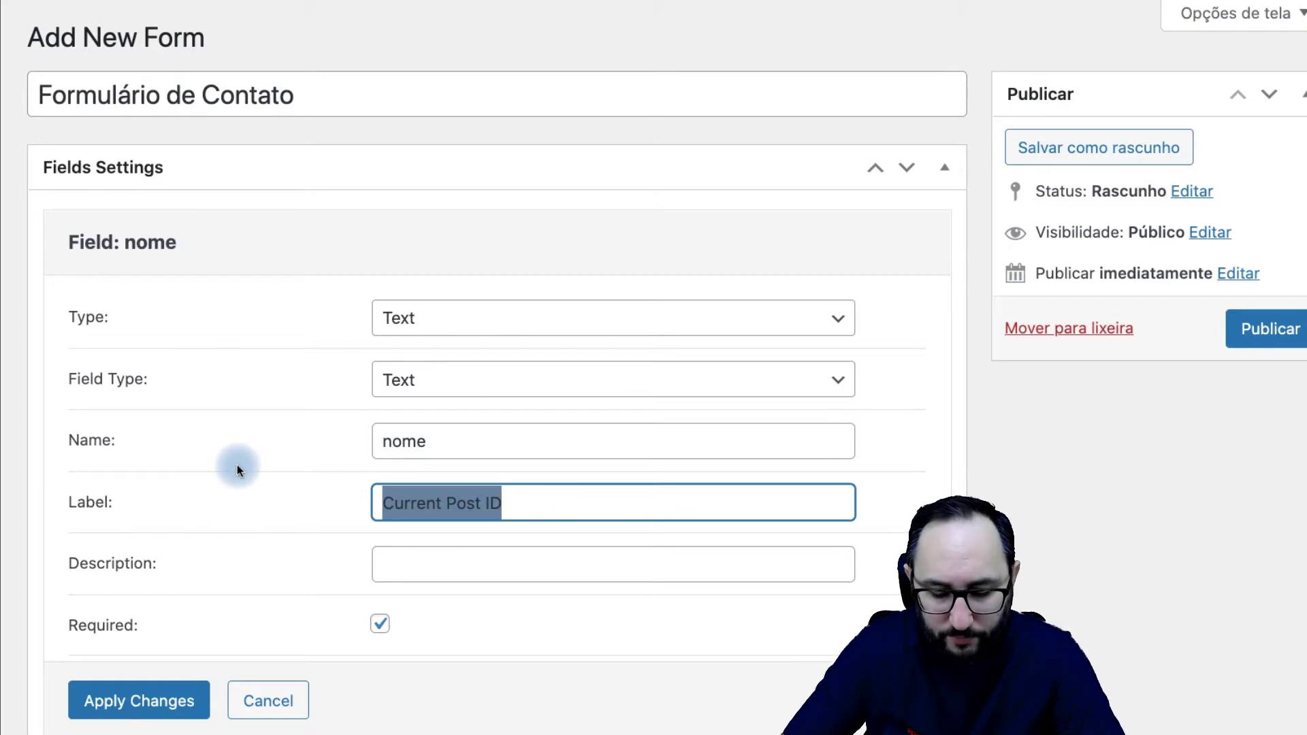
pyautogui.write('Nome')
pyautogui.click(155, 699)
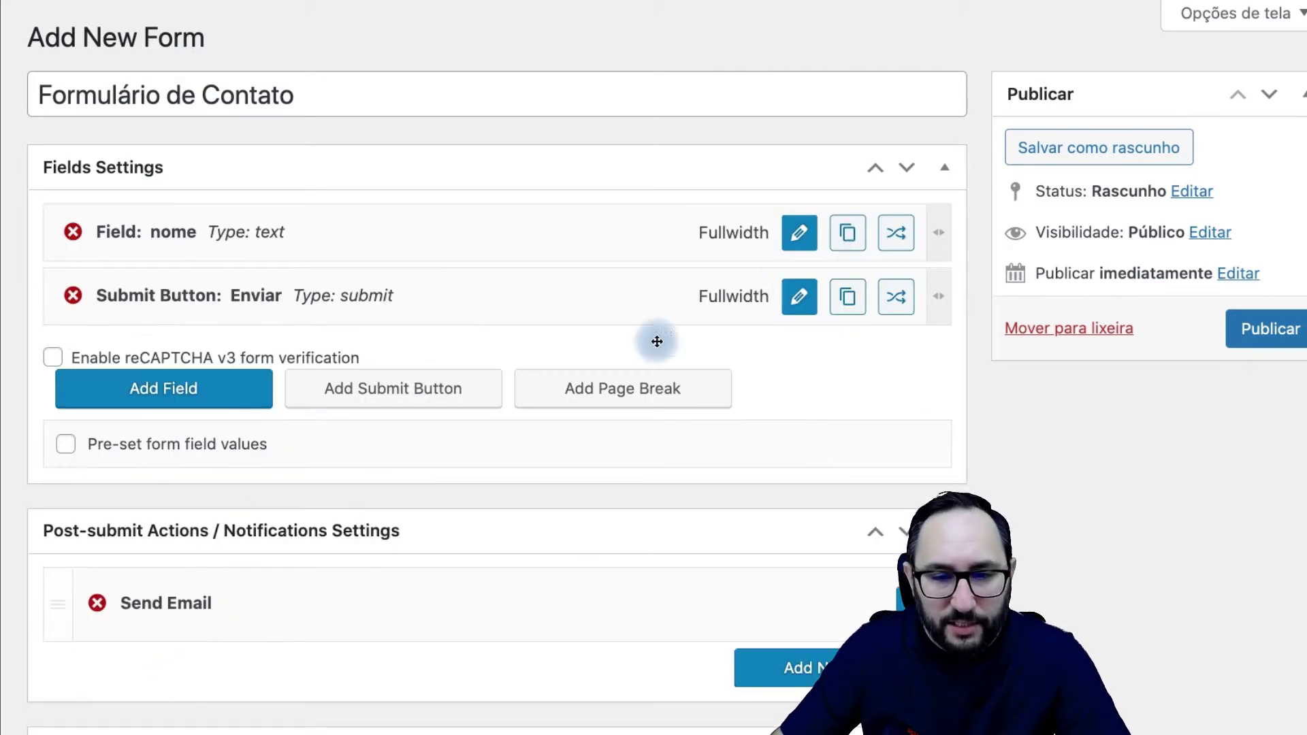
pyautogui.click(146, 390)
# Step: Move the new field above submit and make it a Select named setor, labelled 'Qual setor deseja falar?'
pyautogui.moveTo(382, 339); pyautogui.dragTo(385, 293)
pyautogui.click(793, 298)
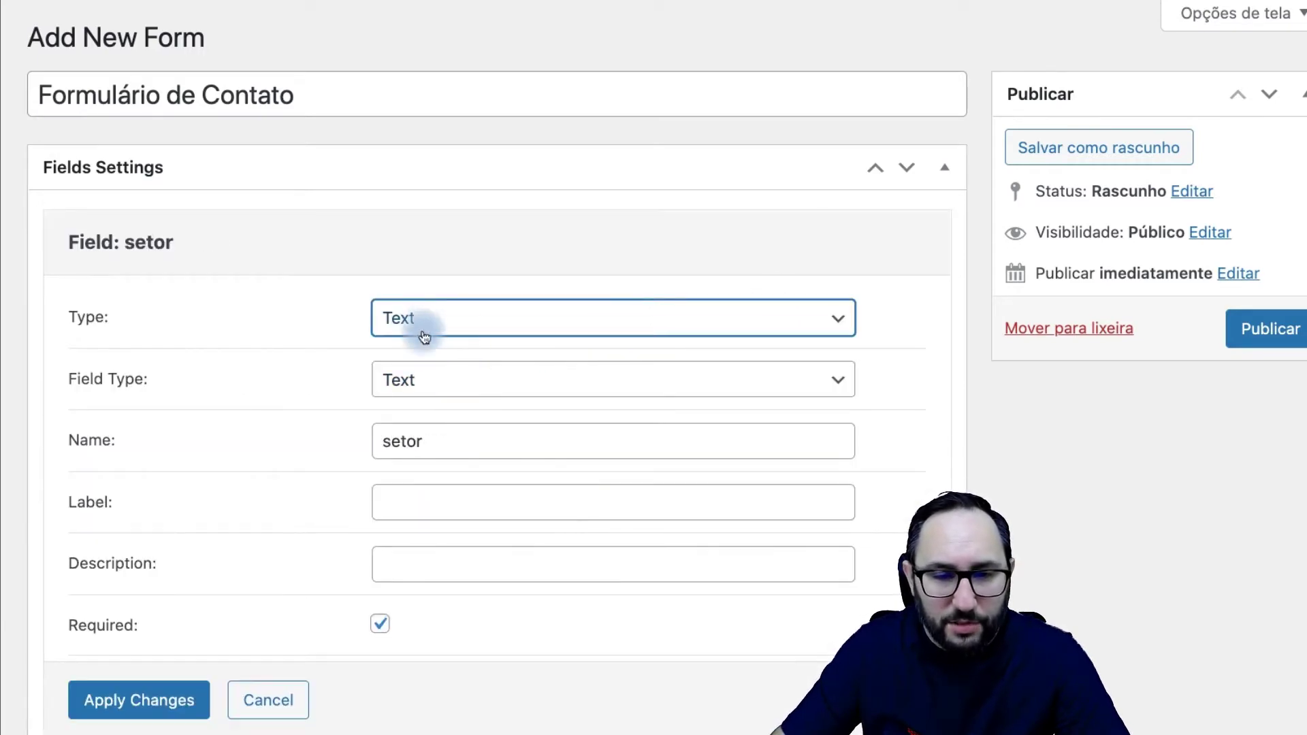
pyautogui.click(423, 328)
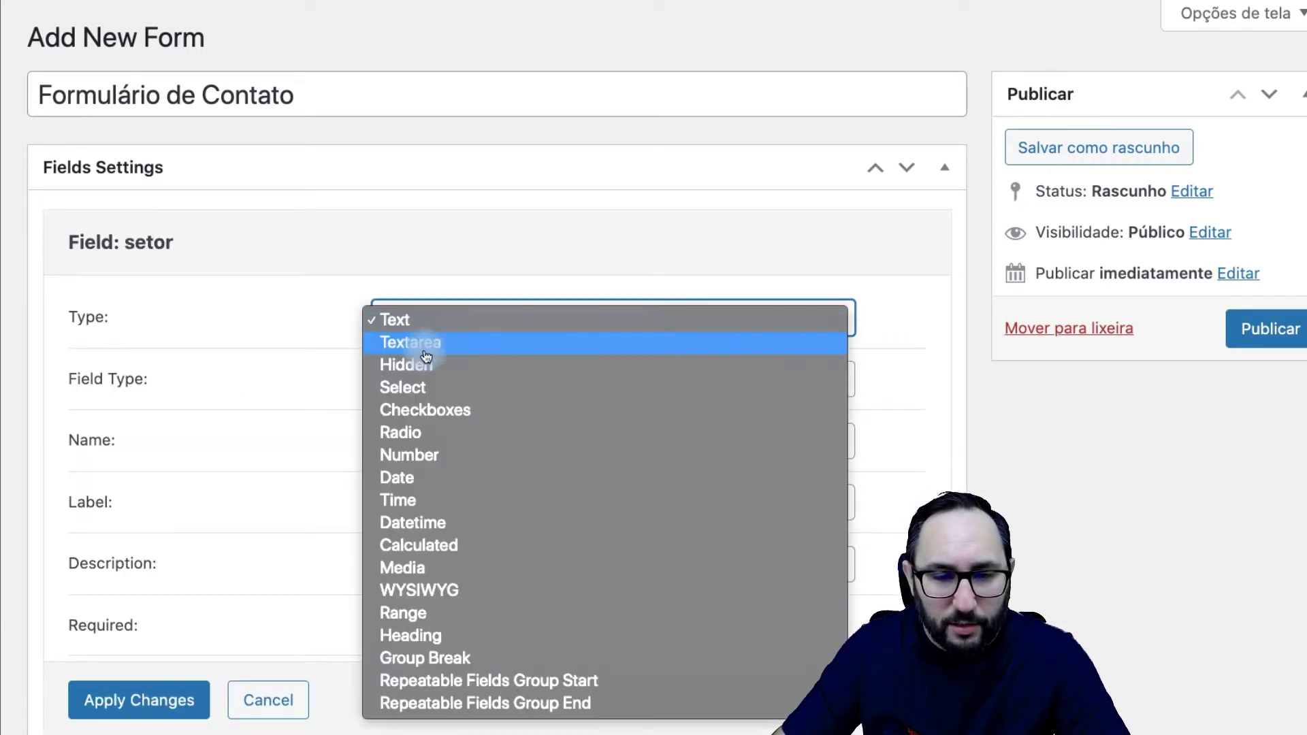
pyautogui.click(461, 387)
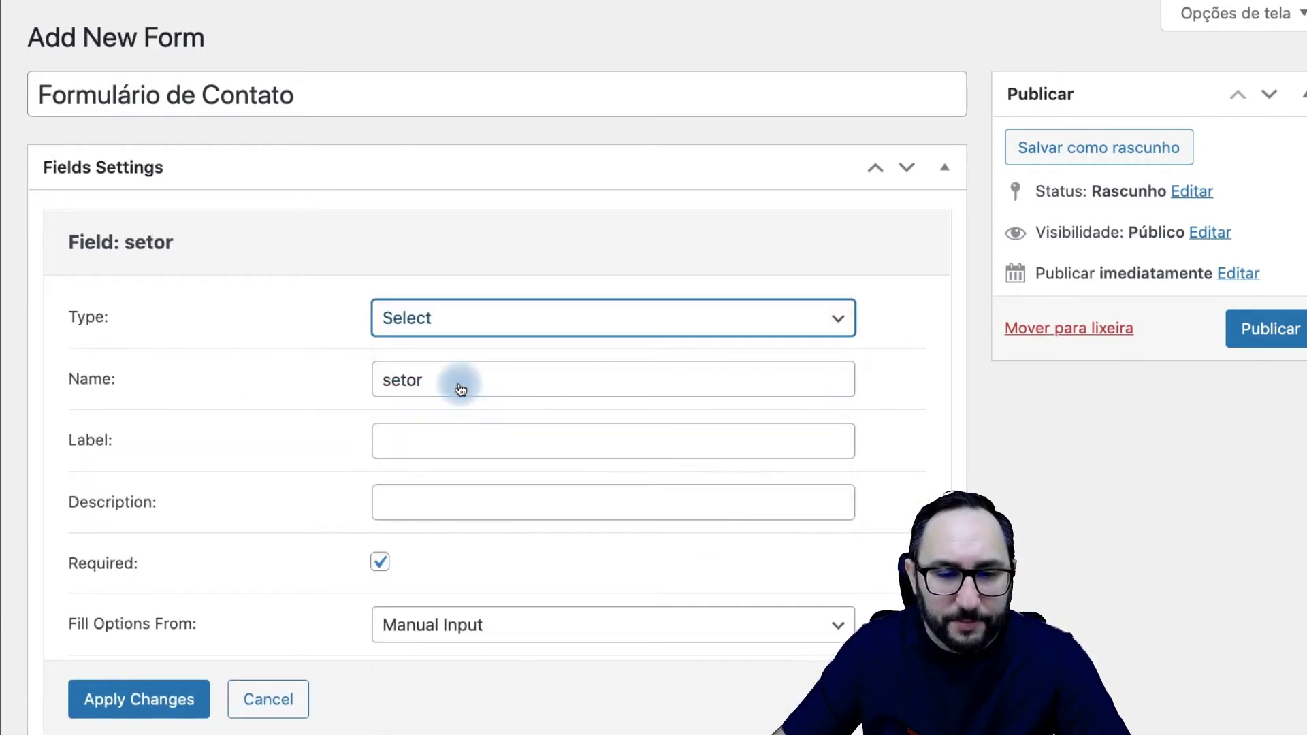
pyautogui.moveTo(461, 385); pyautogui.dragTo(306, 370)
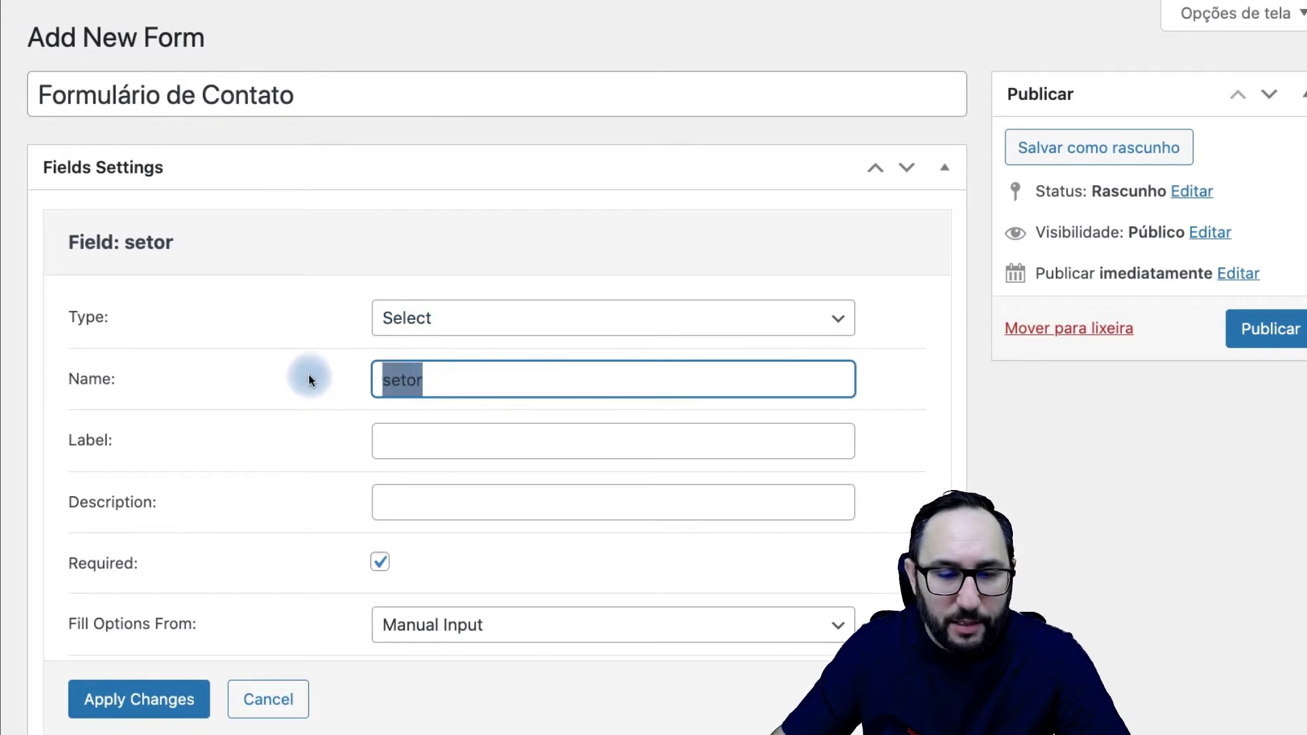
pyautogui.click(405, 448)
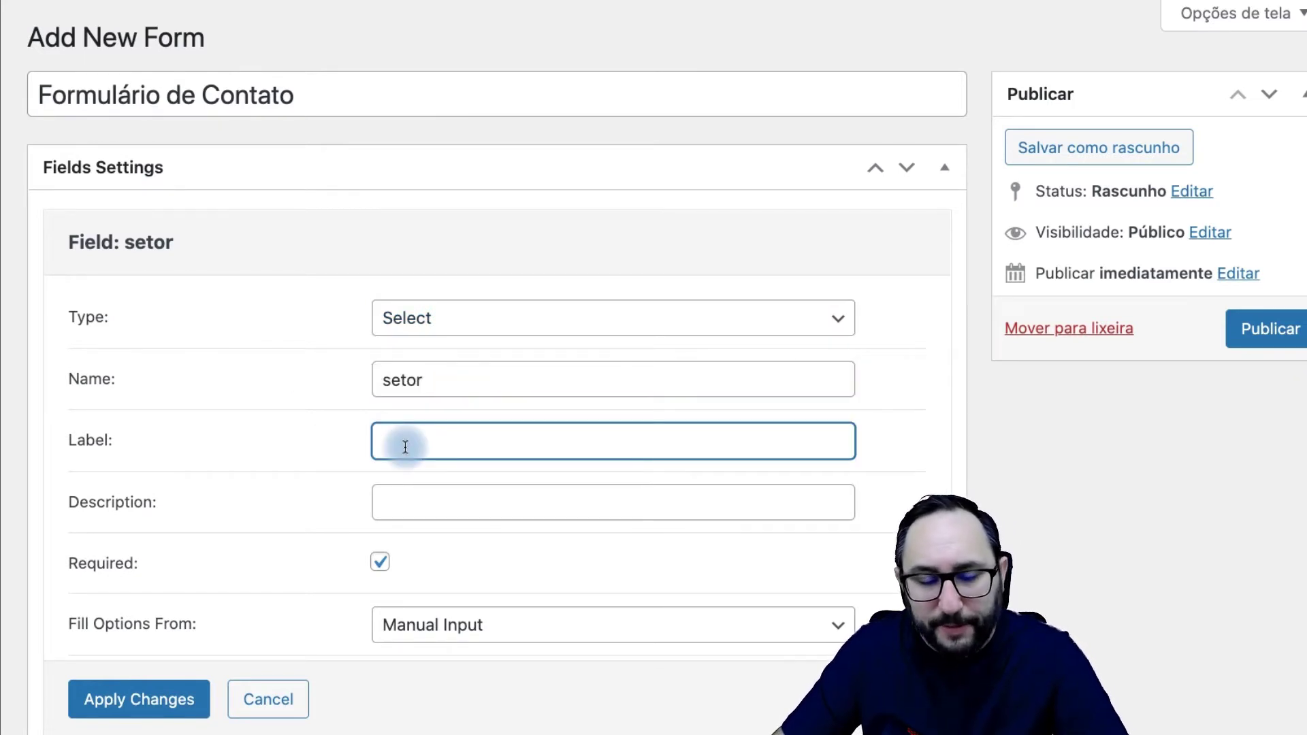
pyautogui.write('Qual setor deseja falar?')
pyautogui.moveTo(579, 443); pyautogui.dragTo(399, 443)
pyautogui.click(347, 443)
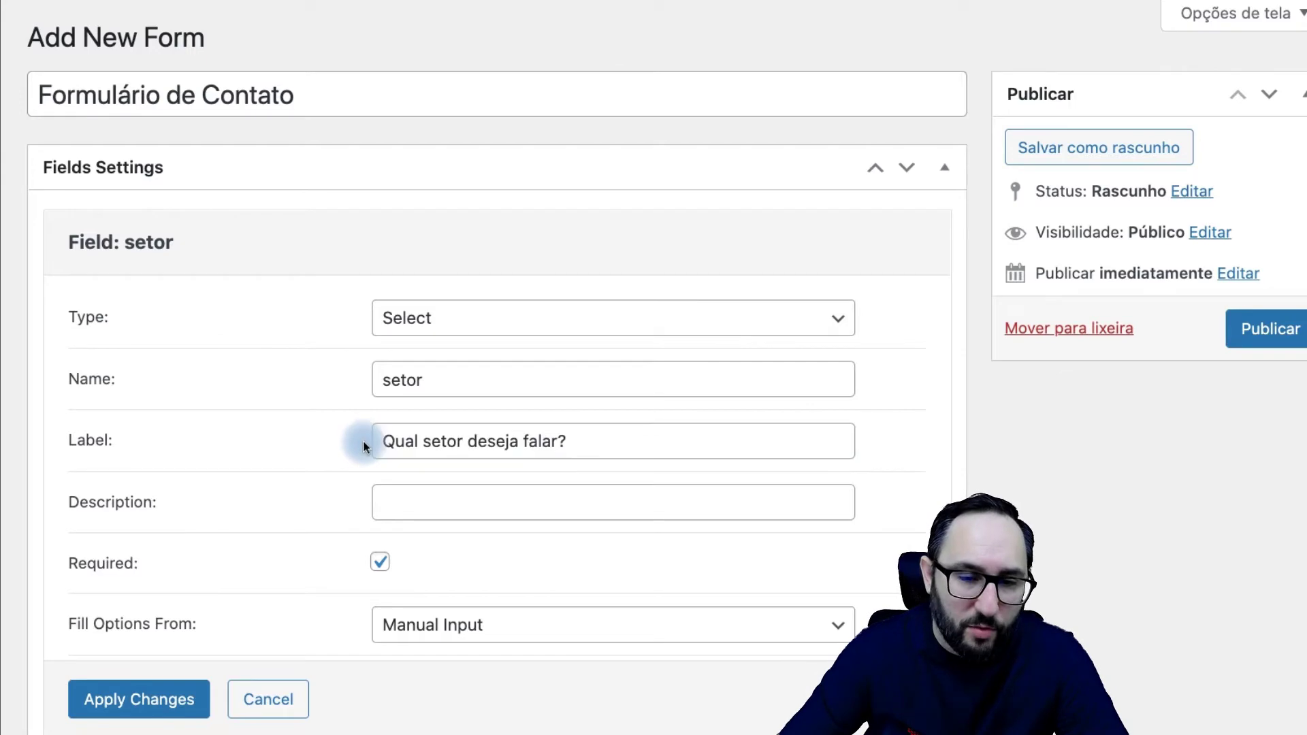
pyautogui.scroll(-4, 274, 520)
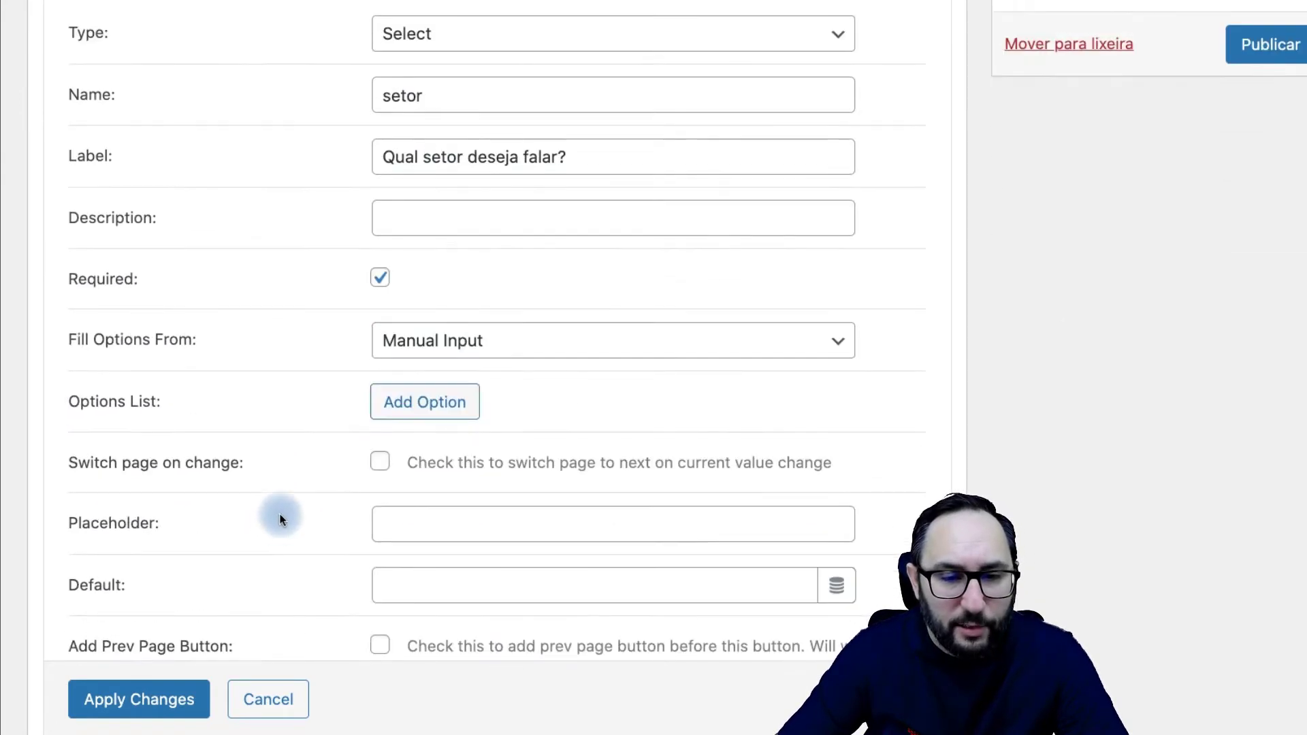
# Step: Keep Manual Input as the source and add three options: RH, Compras, Administrativo
pyautogui.click(429, 346)
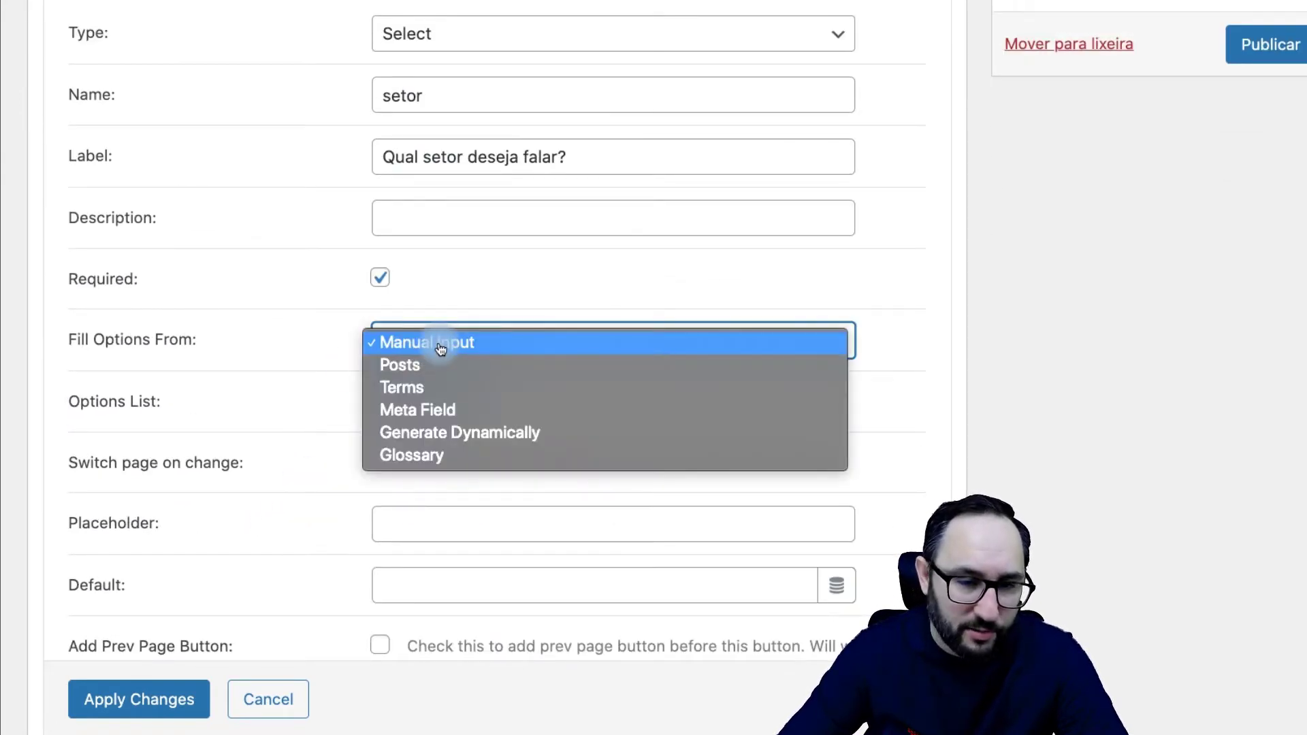
pyautogui.click(440, 344)
pyautogui.click(413, 404)
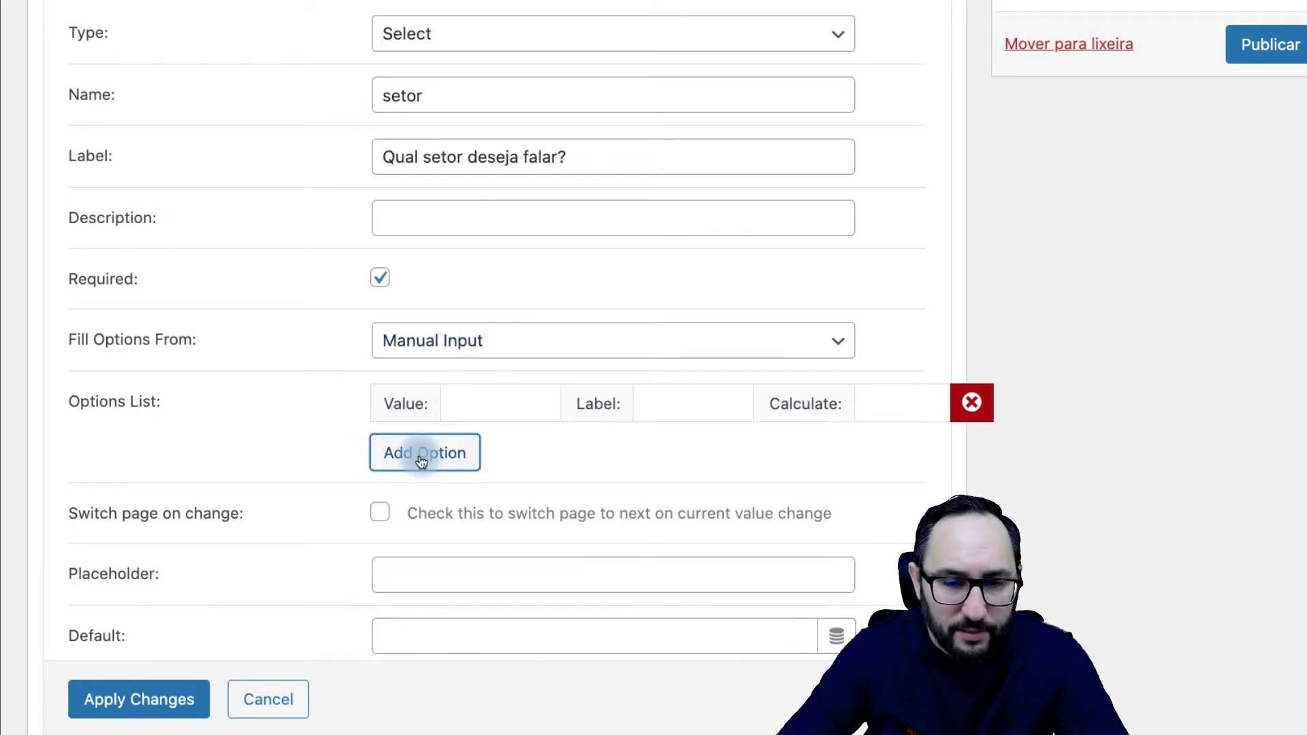
pyautogui.click(421, 453)
pyautogui.click(429, 482)
pyautogui.click(477, 414)
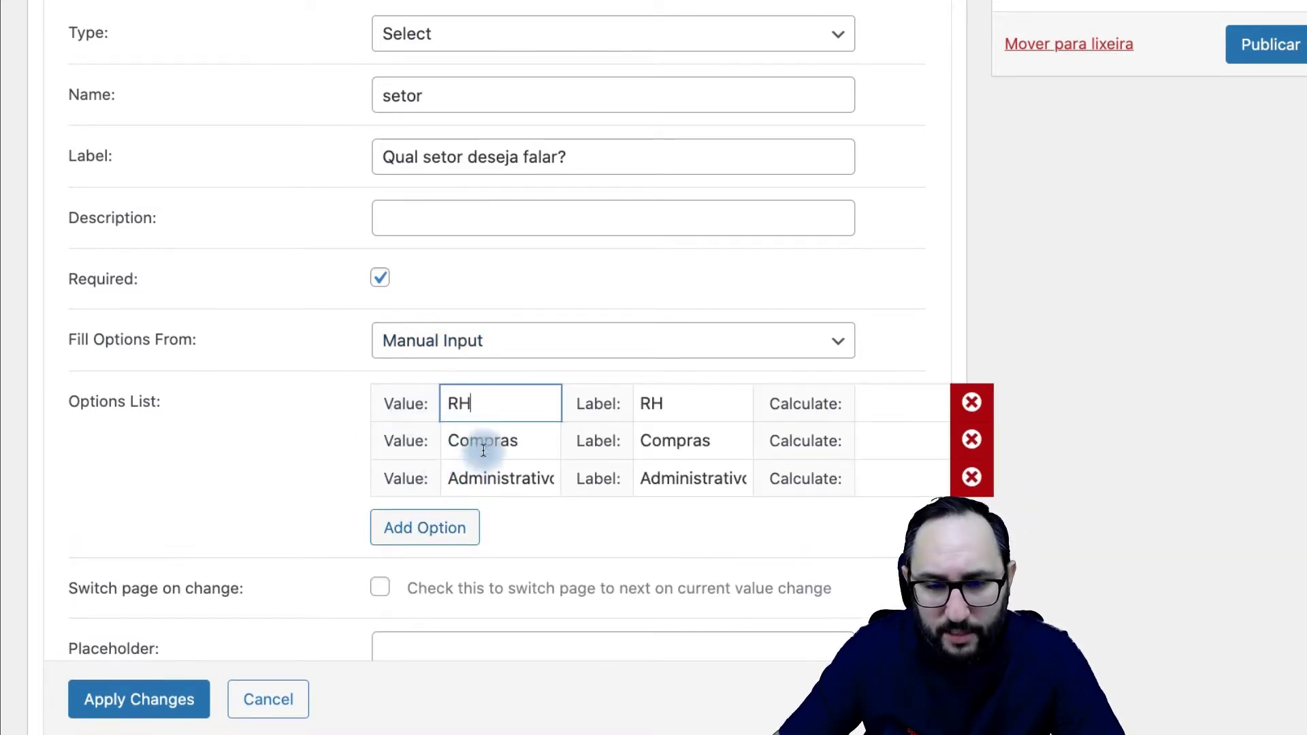
pyautogui.doubleClick(654, 403)
pyautogui.doubleClick(459, 404)
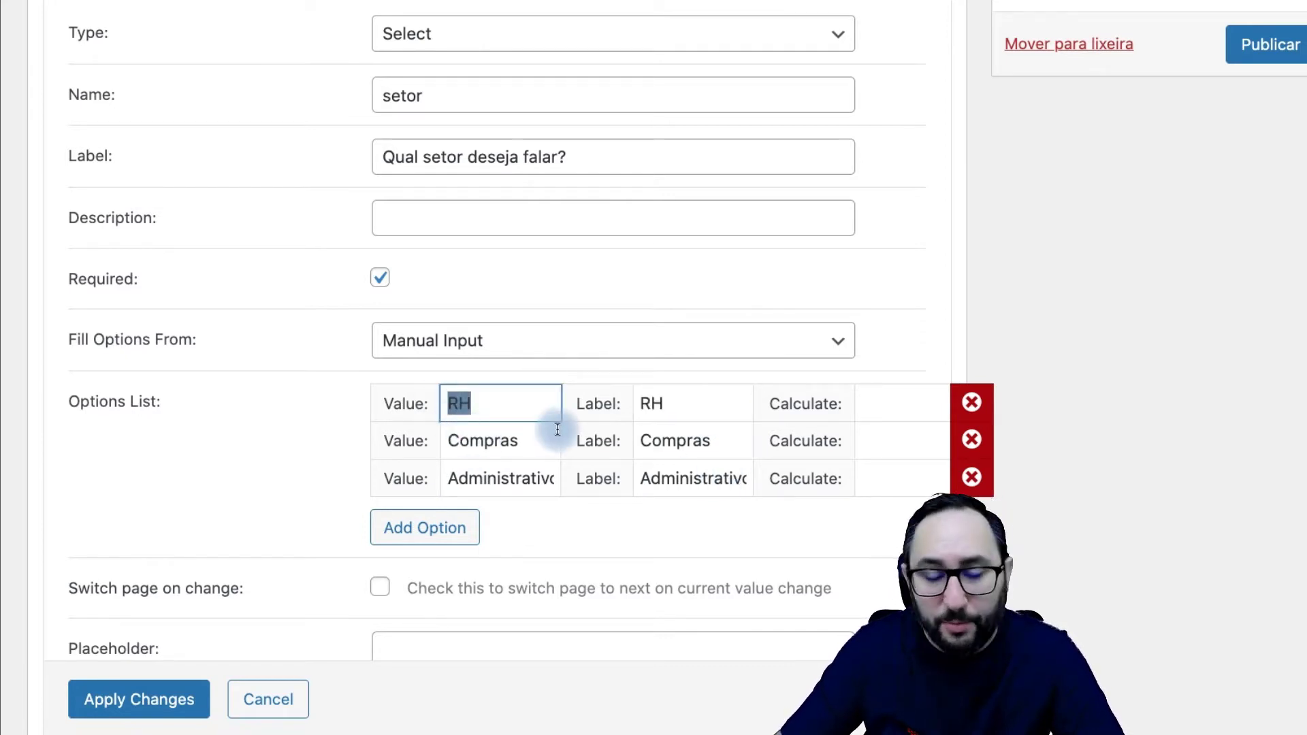
pyautogui.click(507, 405)
pyautogui.click(653, 406)
pyautogui.click(470, 441)
pyautogui.click(664, 443)
pyautogui.click(505, 478)
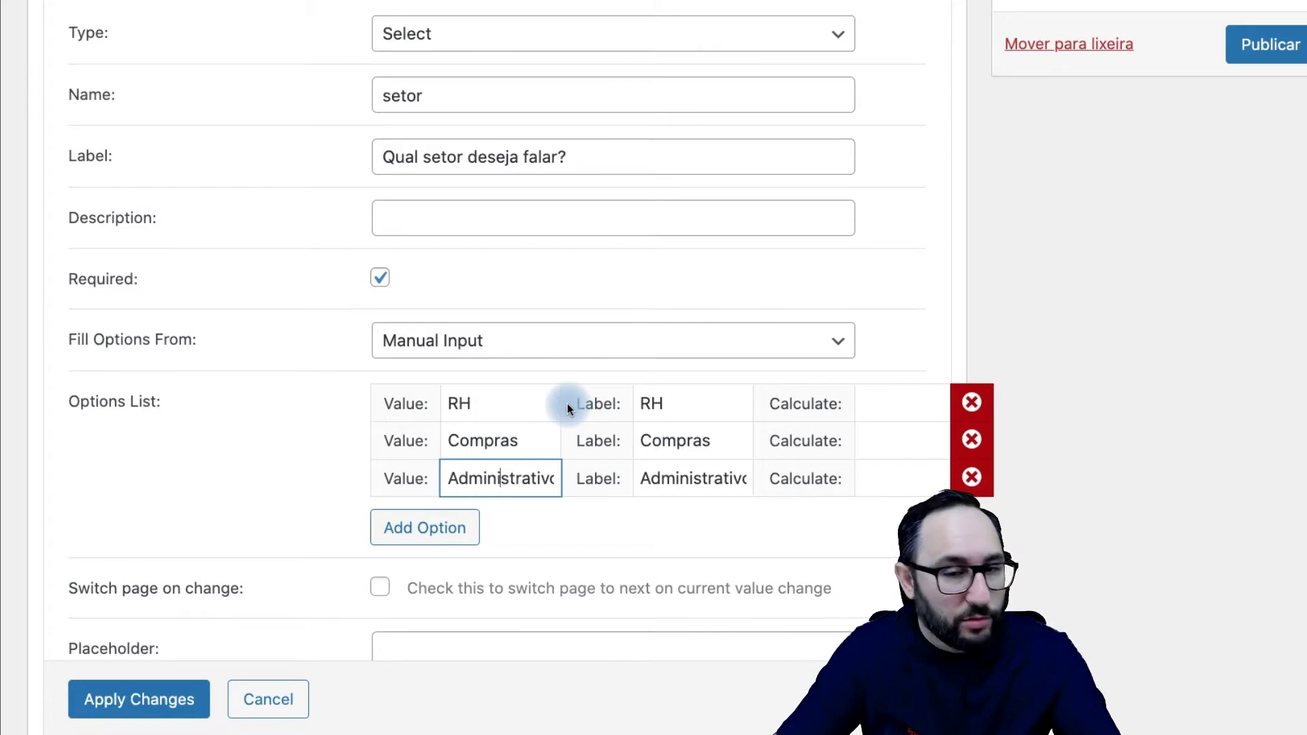
# Step: Replace the RH option's value with an e-mail address and apply the setor field changes
pyautogui.moveTo(514, 407); pyautogui.dragTo(452, 407)
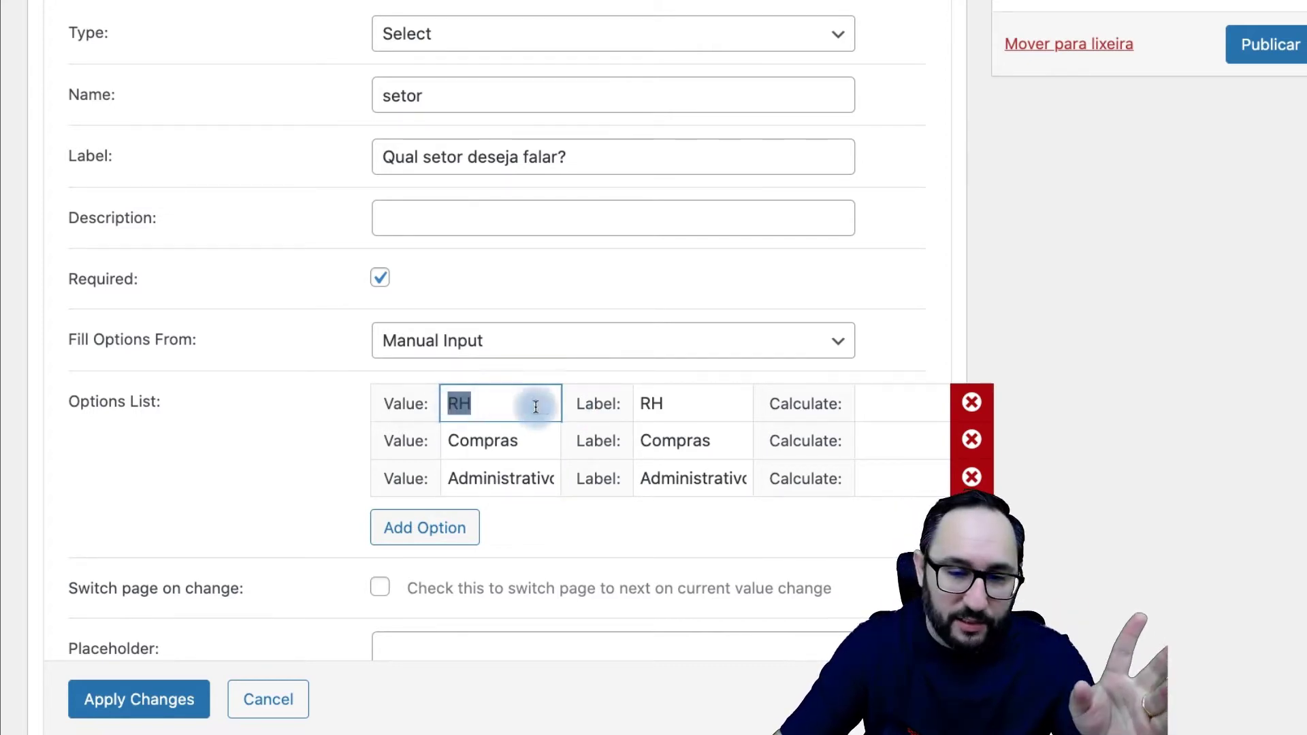
pyautogui.doubleClick(653, 405)
pyautogui.moveTo(487, 411); pyautogui.dragTo(446, 407)
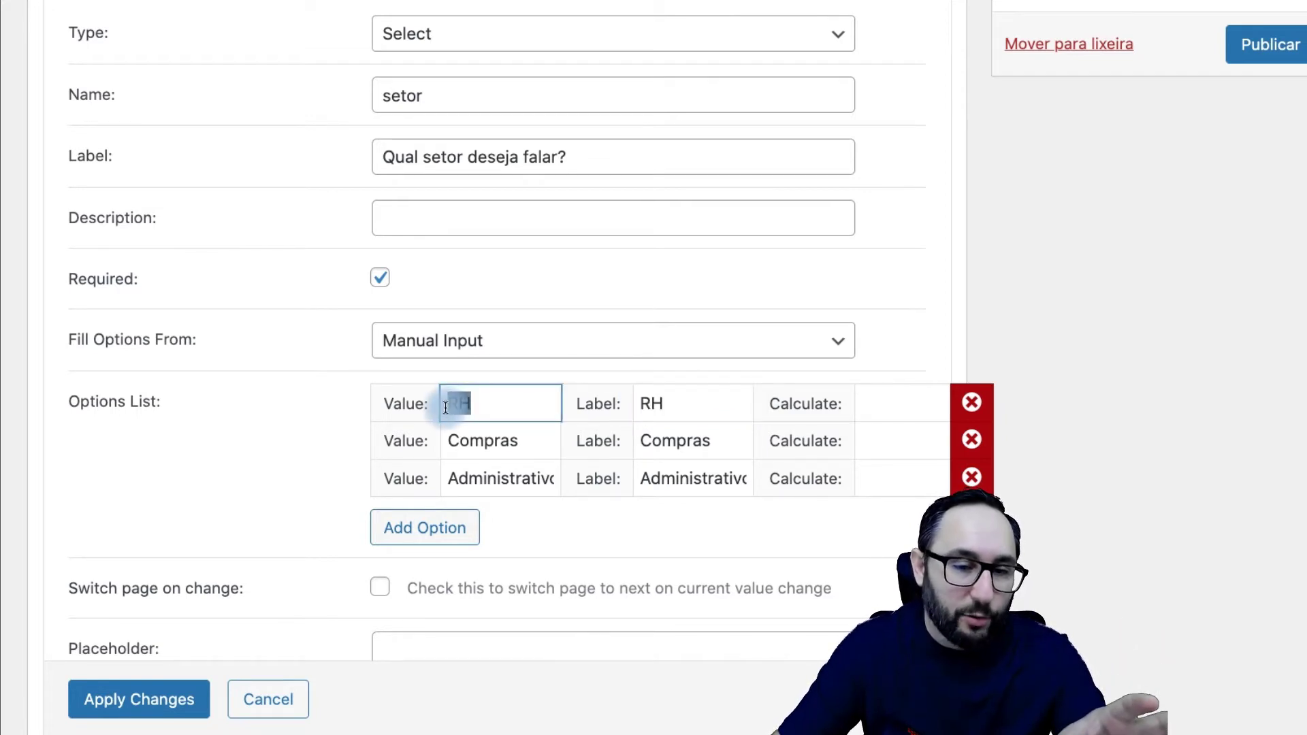
pyautogui.click(481, 408)
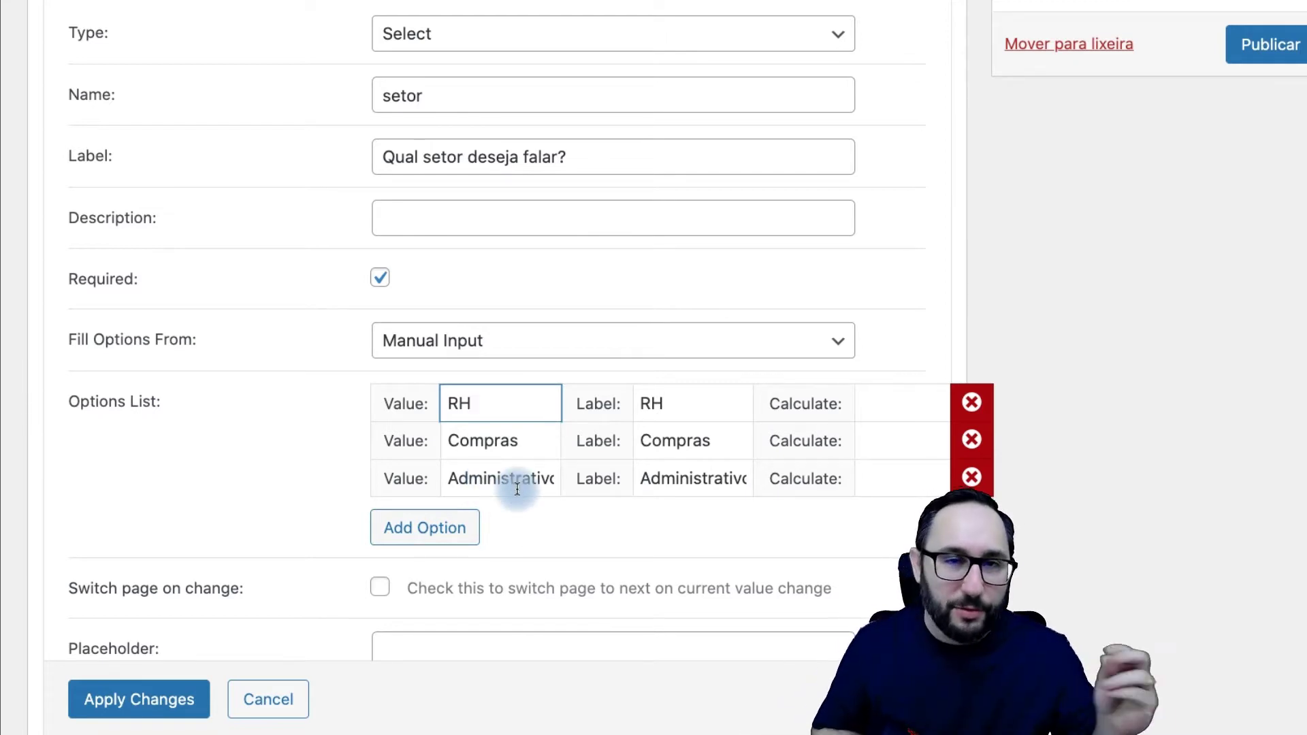
pyautogui.click(502, 441)
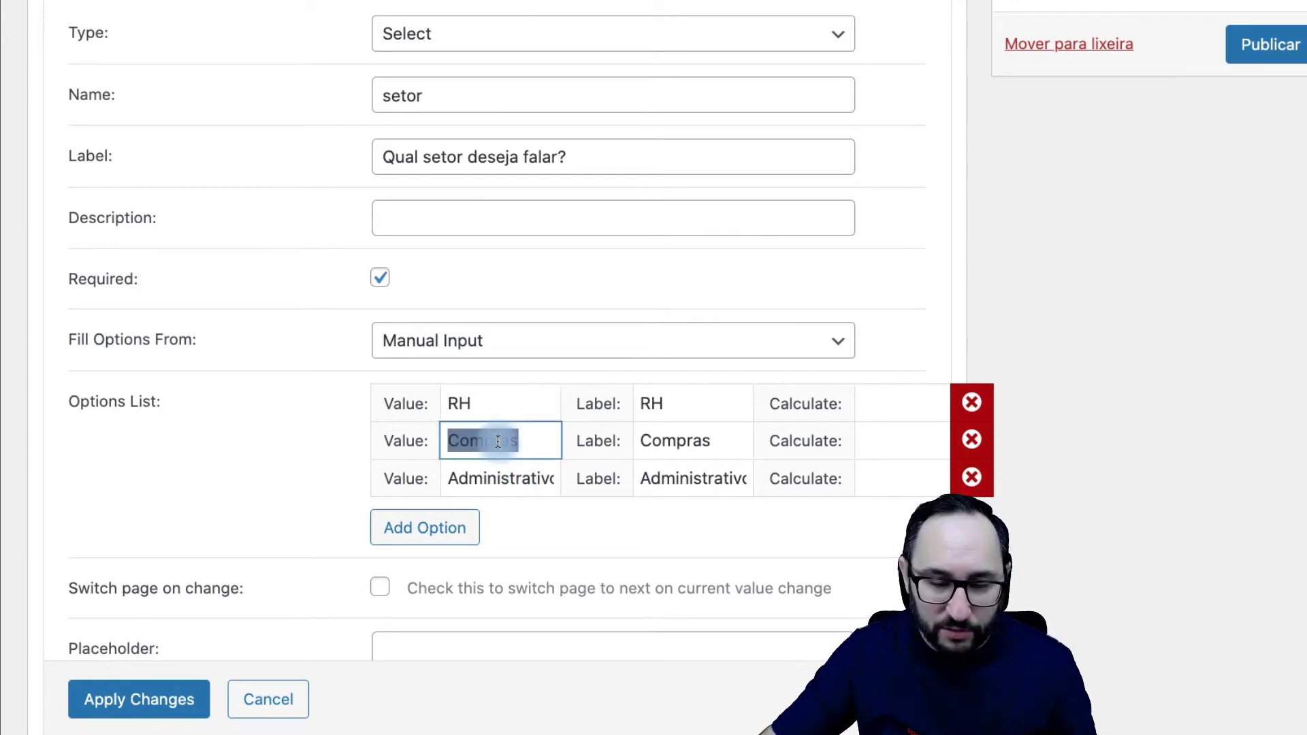
pyautogui.doubleClick(453, 403)
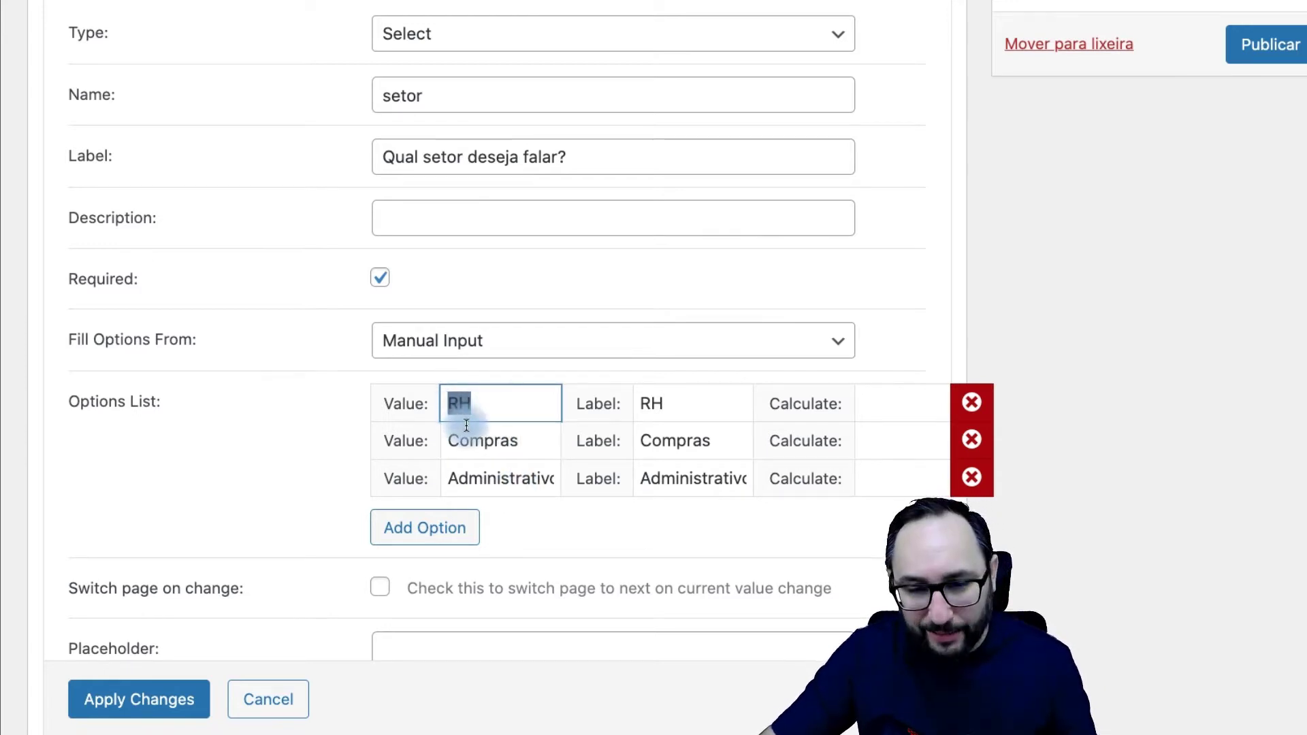
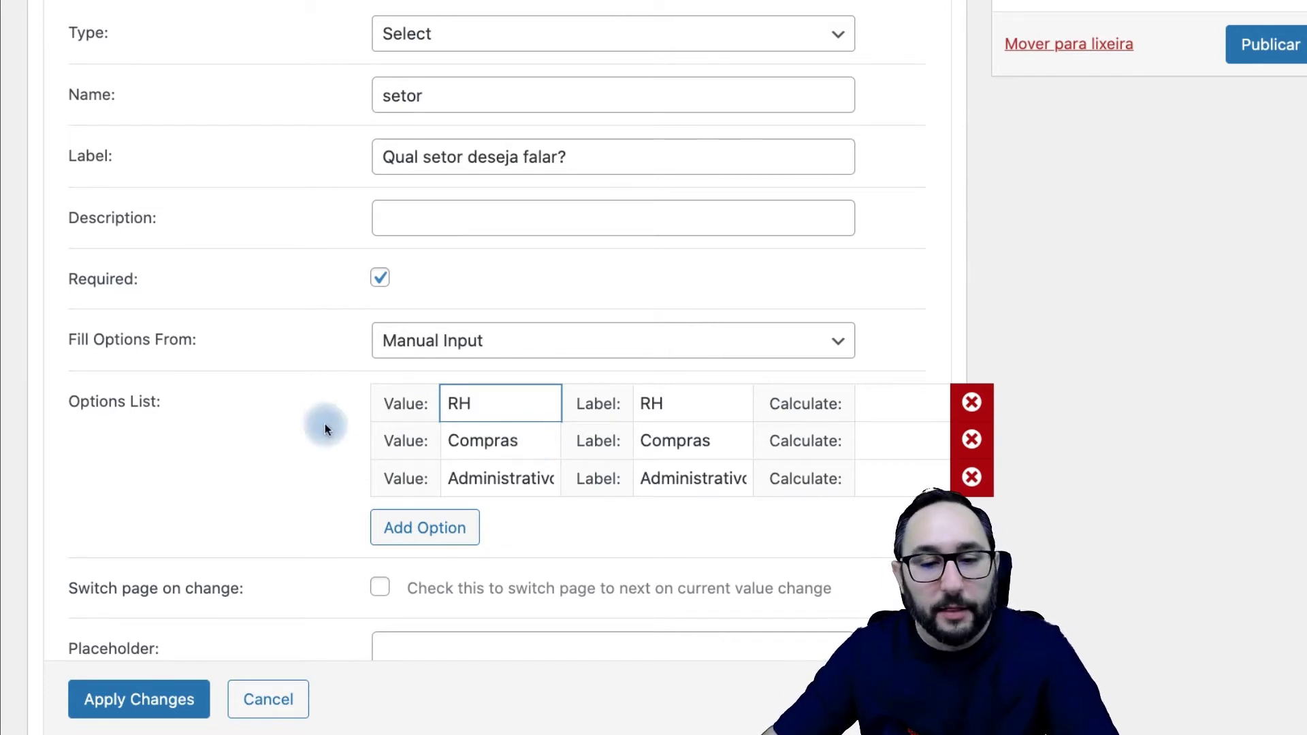
pyautogui.click(158, 699)
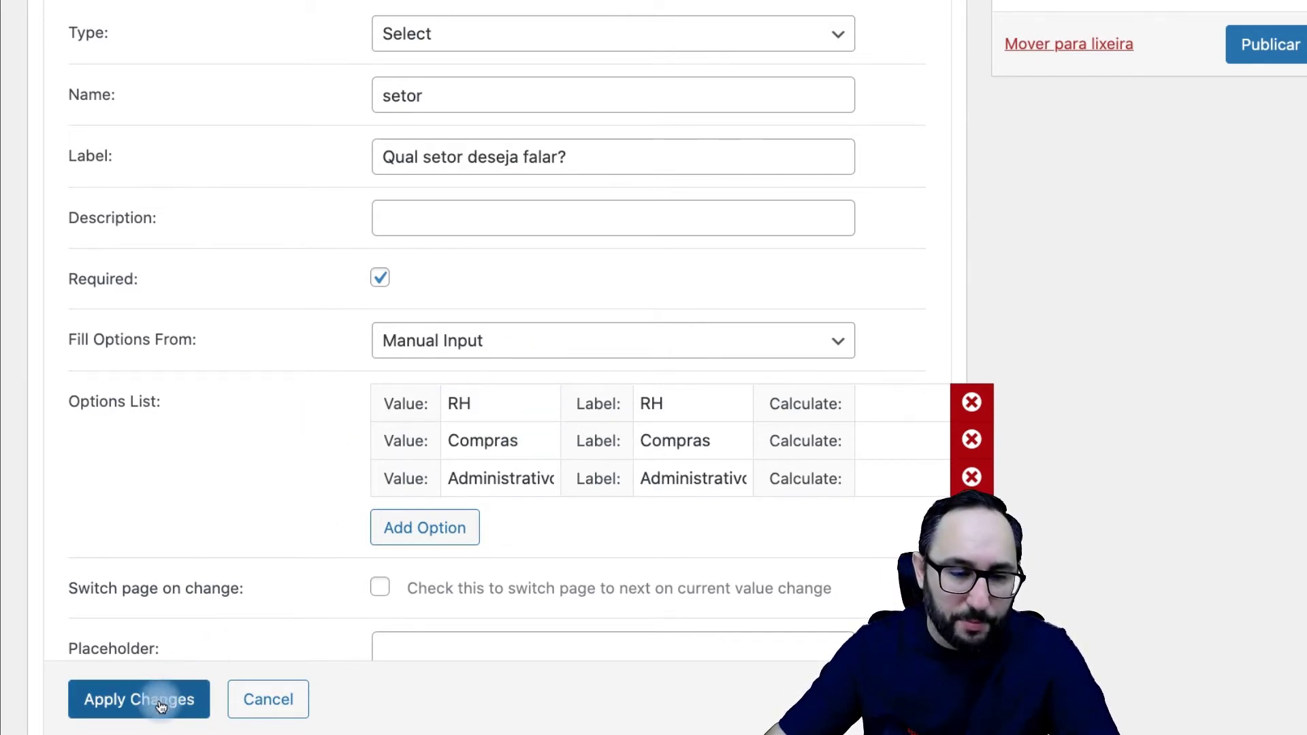
pyautogui.scroll(5, 365, 448)
# Step: Add a new field above the Enviar button and set its type to Hidden
pyautogui.click(195, 455)
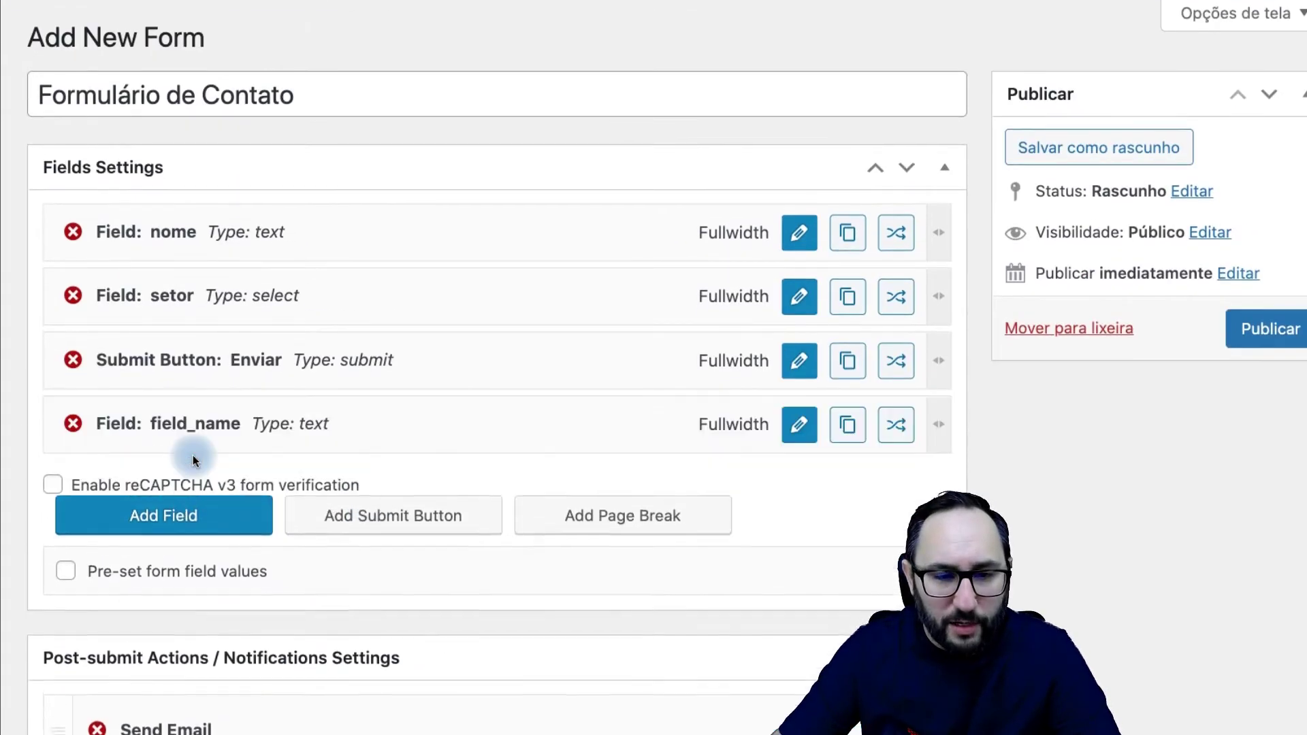
pyautogui.moveTo(379, 417); pyautogui.dragTo(388, 353)
pyautogui.click(797, 362)
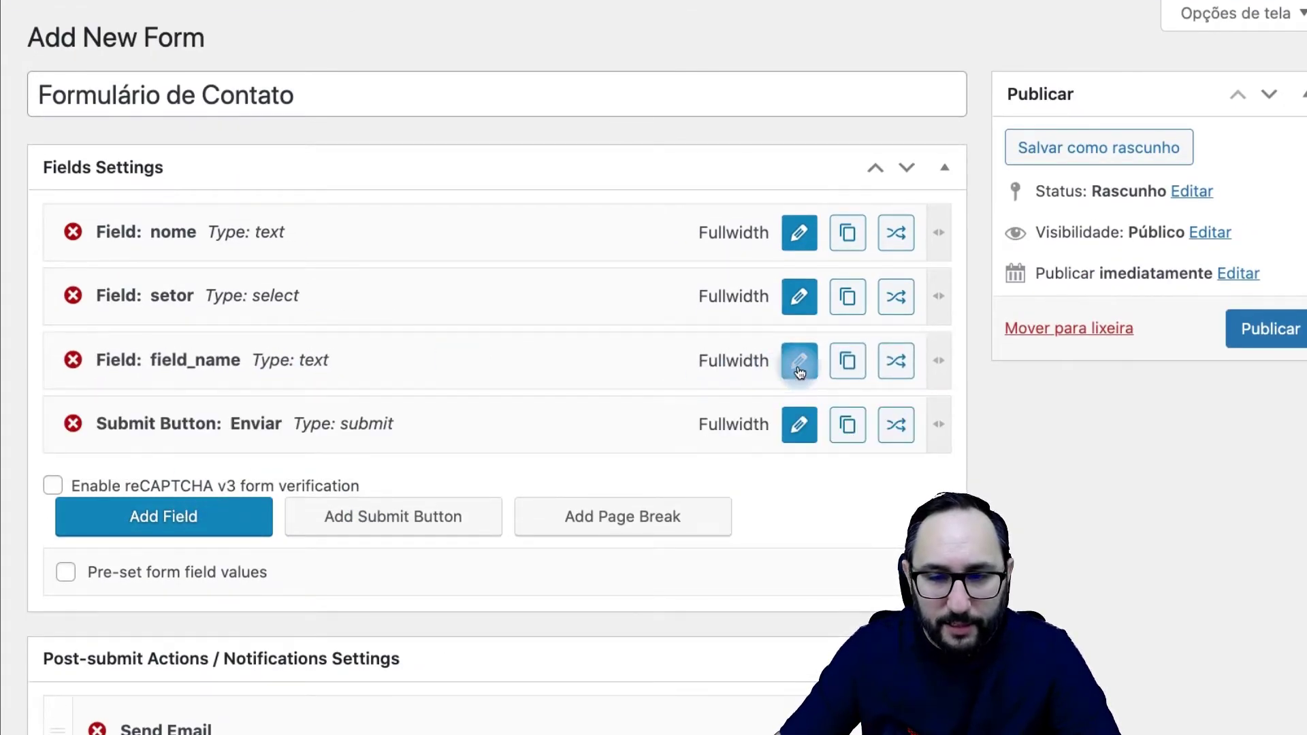
pyautogui.click(472, 331)
pyautogui.click(437, 368)
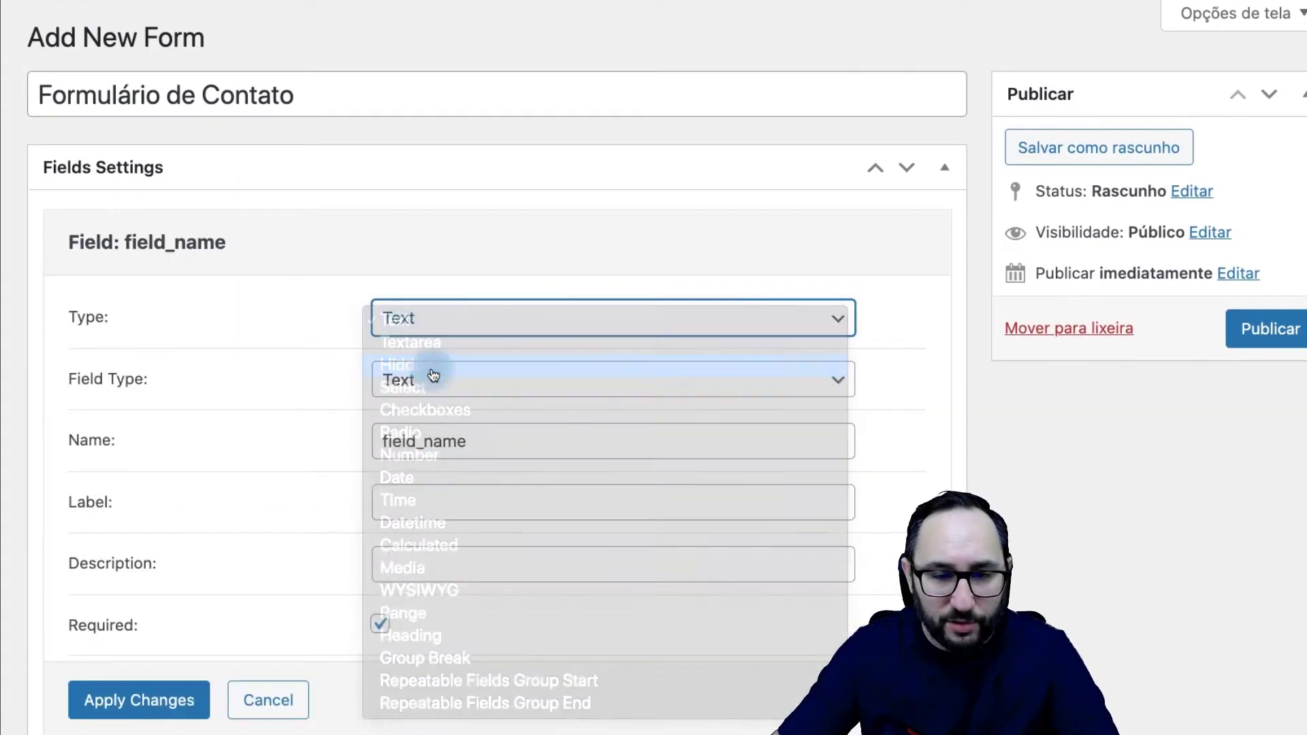
# Step: Name the hidden field destinatario and apply its settings
pyautogui.moveTo(507, 379); pyautogui.dragTo(338, 373)
pyautogui.write('destinatario')
pyautogui.moveTo(450, 380); pyautogui.dragTo(377, 375)
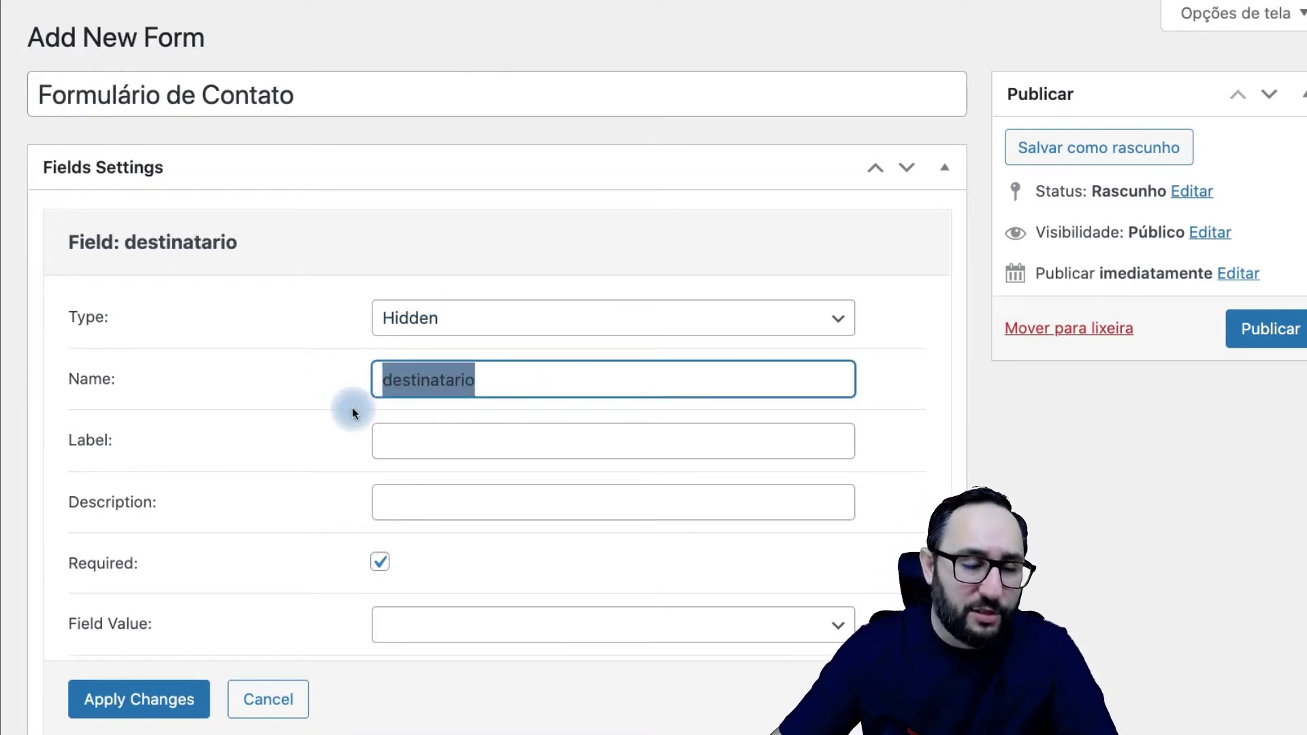
pyautogui.click(329, 416)
pyautogui.click(458, 442)
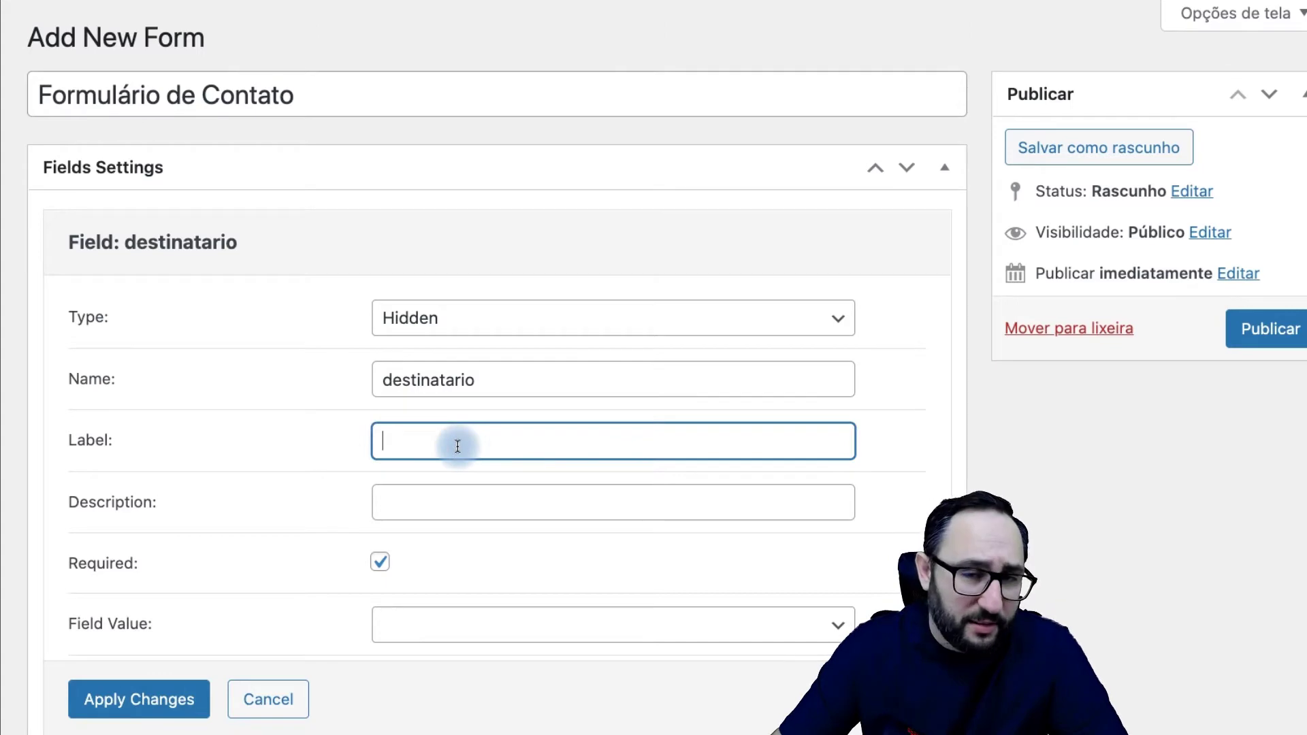
pyautogui.scroll(-1, 456, 445)
pyautogui.scroll(-2, 458, 450)
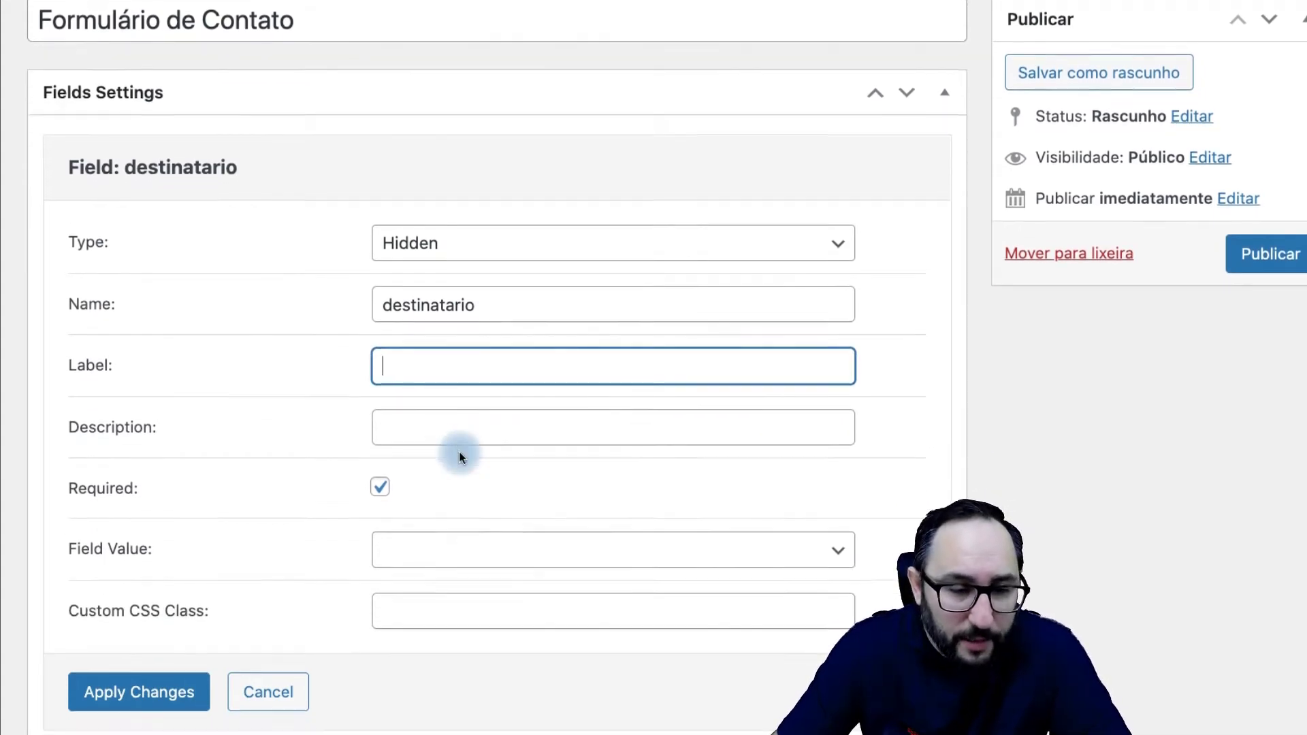
pyautogui.click(140, 583)
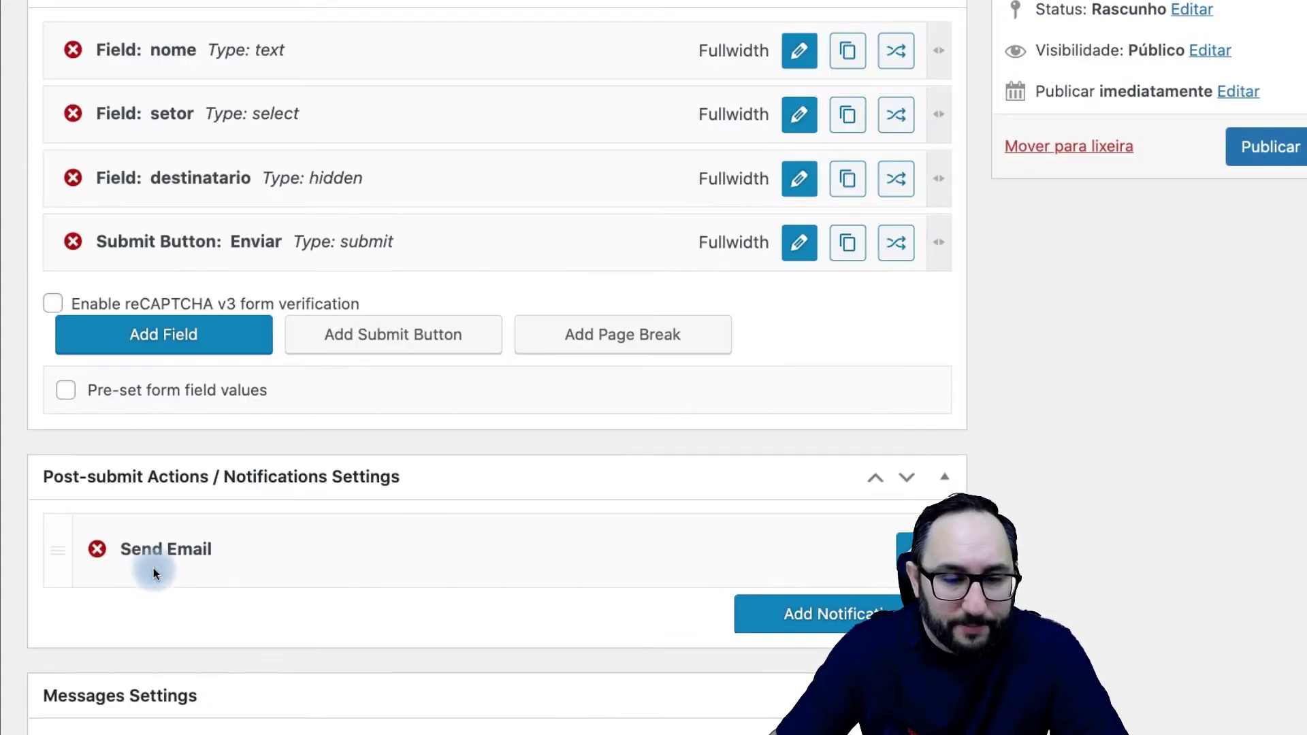
pyautogui.scroll(2, 419, 378)
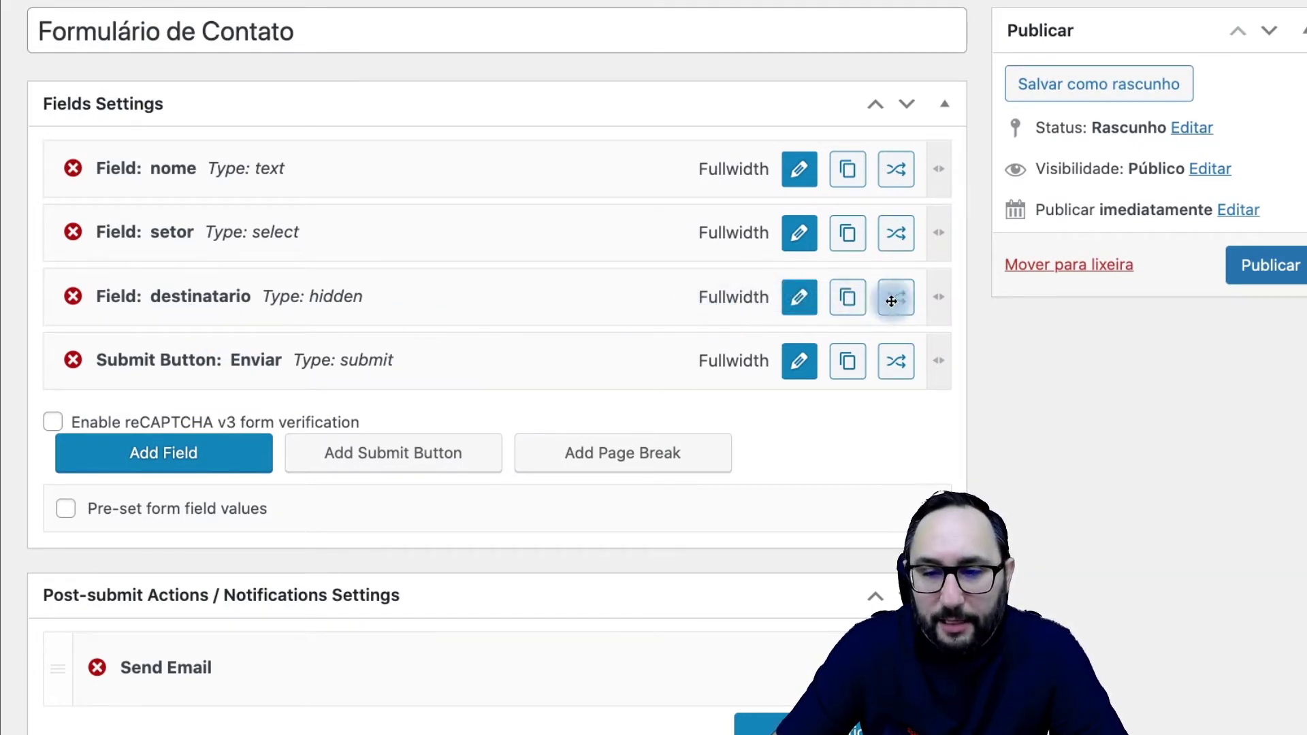
# Step: Add a first 'set value' conditional rule on setor (Equal) that sets an RH e-mail address
pyautogui.click(896, 300)
pyautogui.click(94, 252)
pyautogui.click(543, 308)
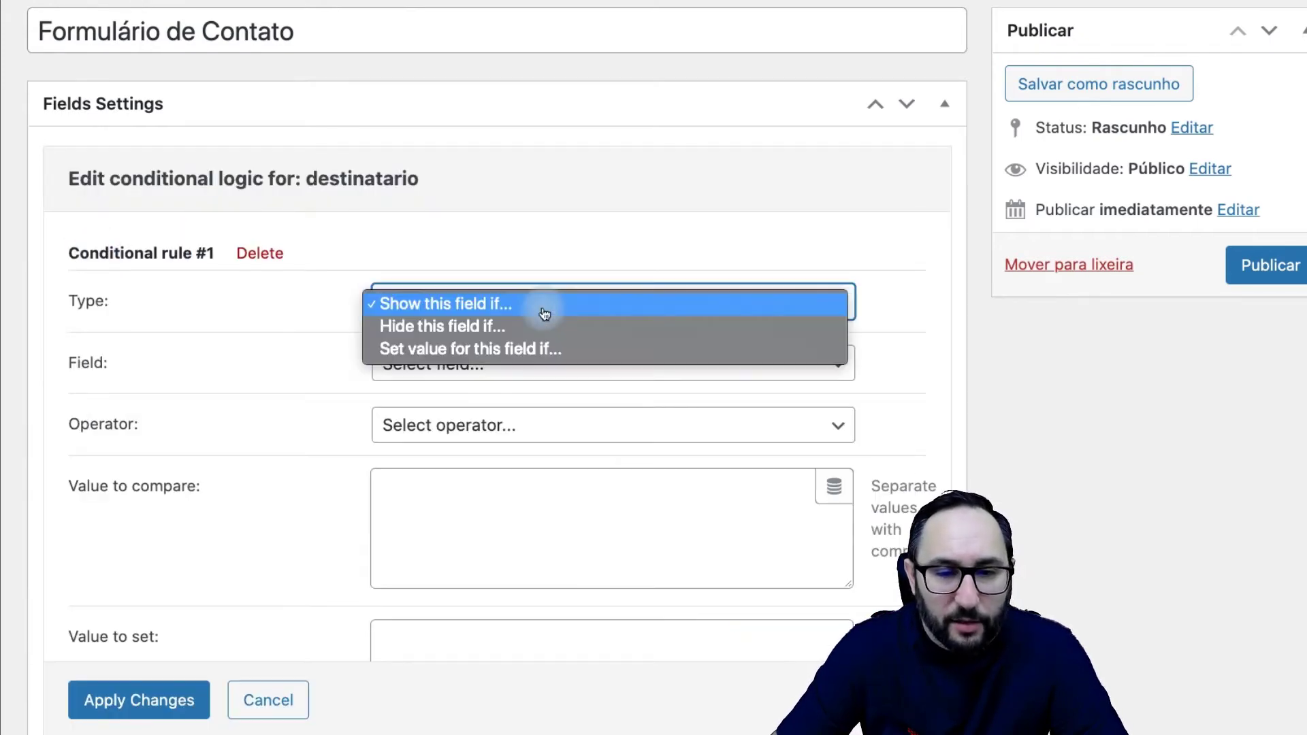
pyautogui.click(535, 351)
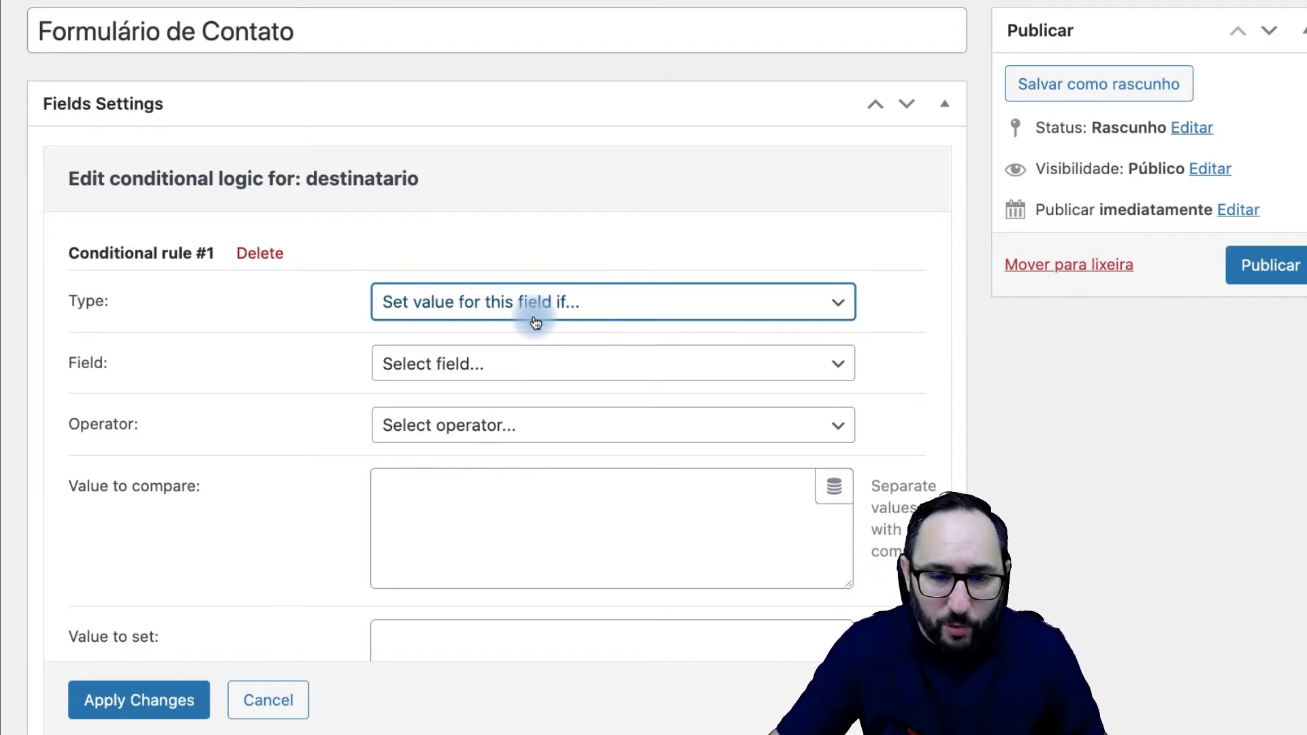
pyautogui.click(469, 365)
pyautogui.click(482, 417)
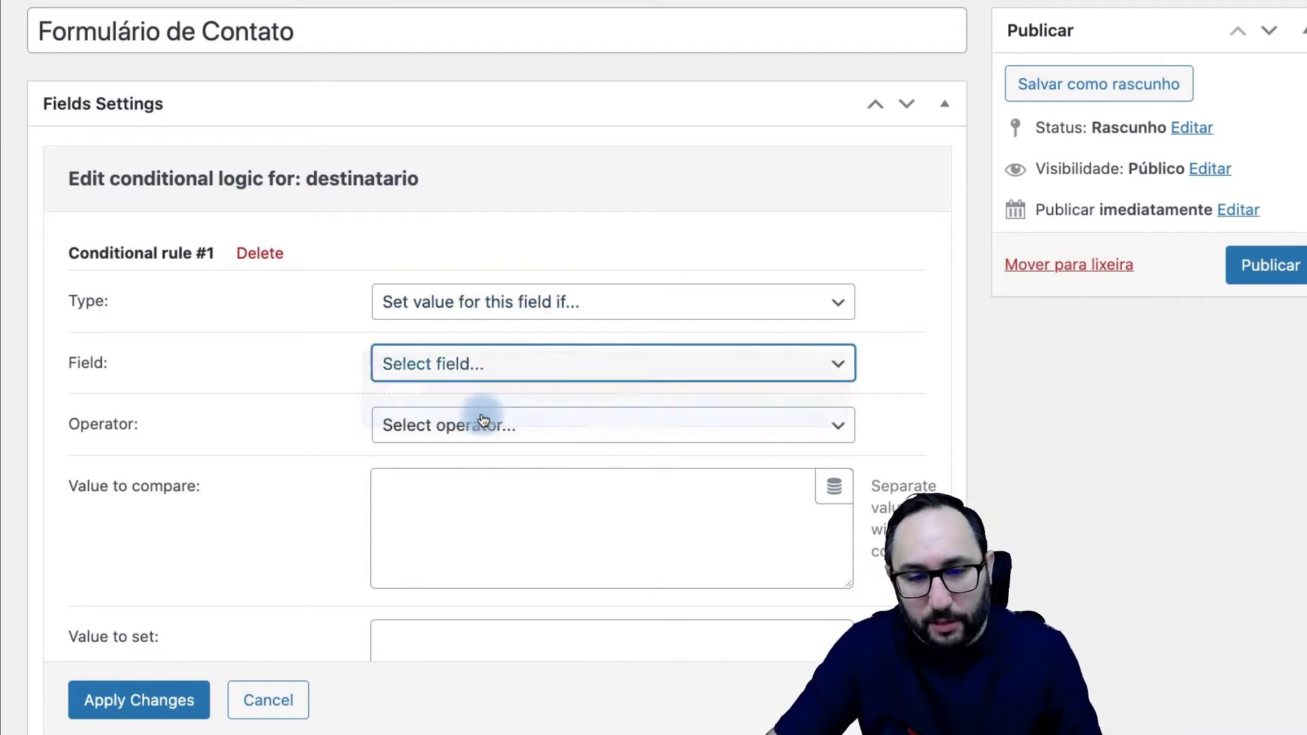
pyautogui.click(485, 423)
pyautogui.click(481, 450)
pyautogui.click(465, 498)
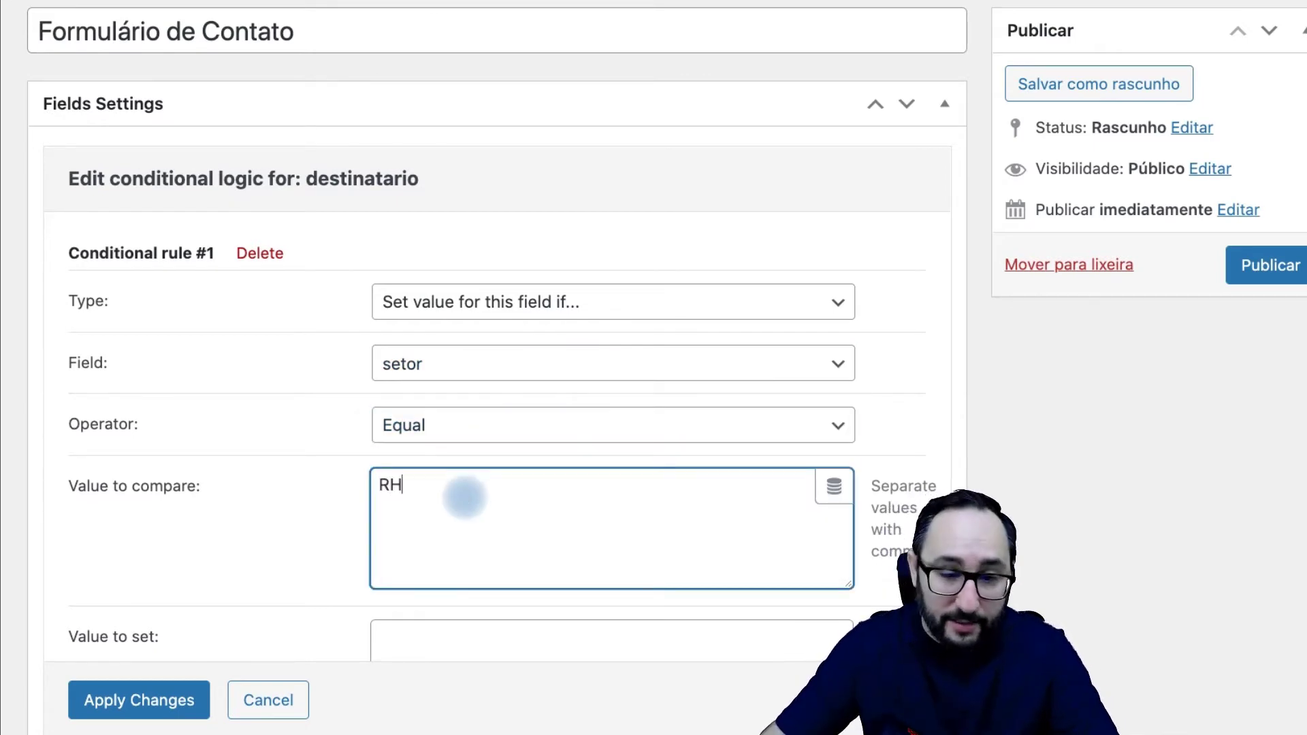
pyautogui.scroll(-3, 475, 511)
pyautogui.click(477, 529)
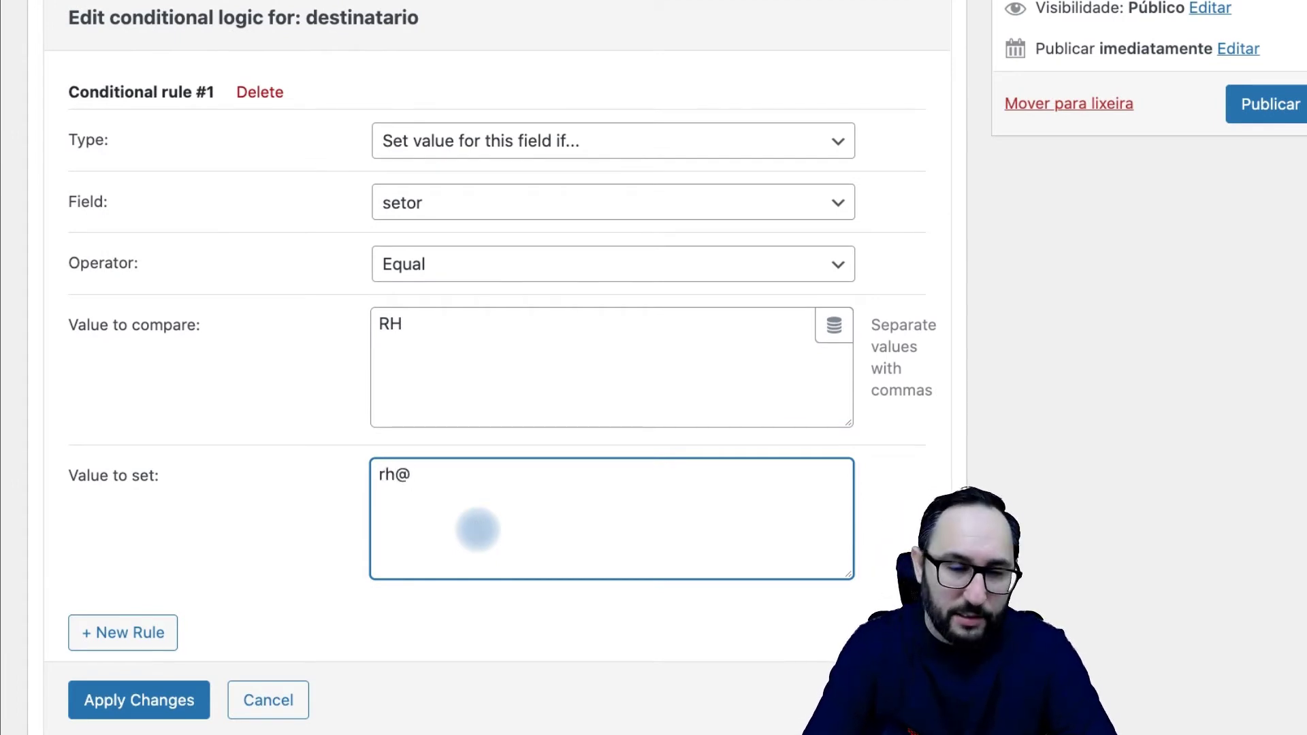
pyautogui.write('rh@')
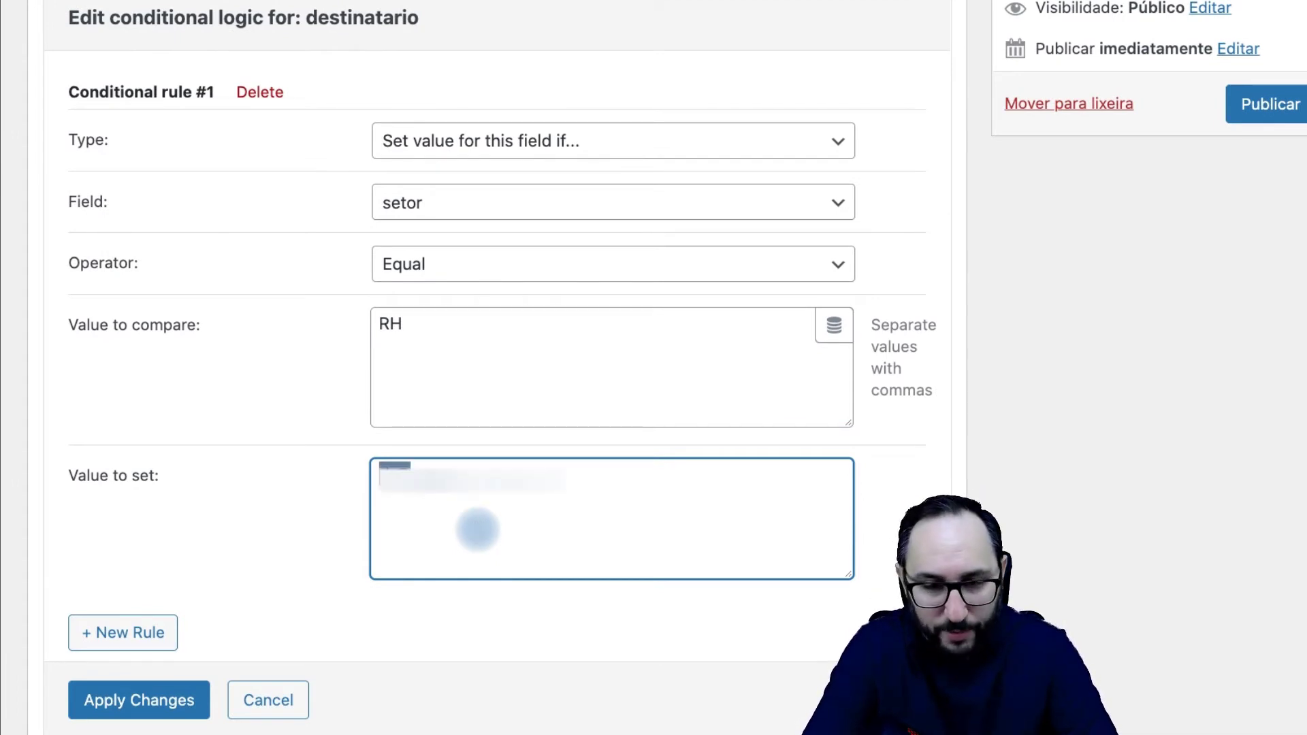
pyautogui.moveTo(592, 493); pyautogui.dragTo(347, 461)
pyautogui.click(304, 484)
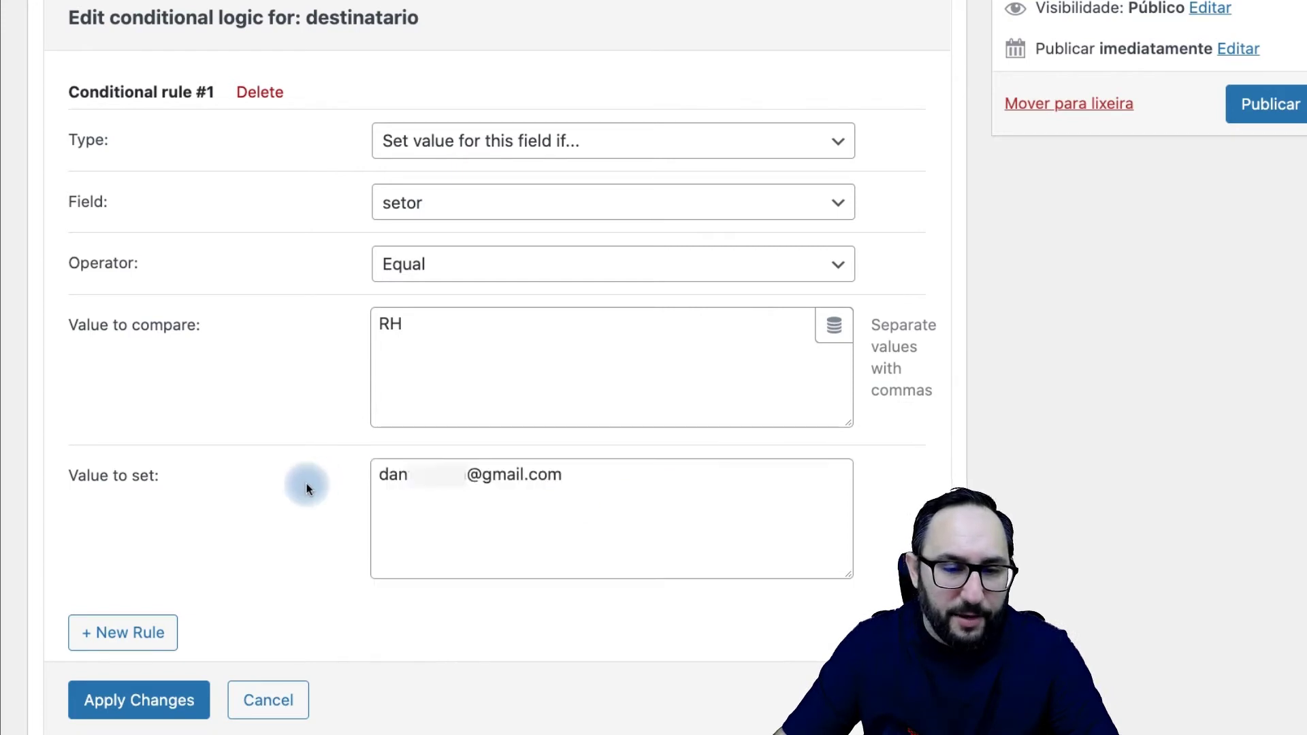
# Step: Add a second 'set value' rule: when setor equals Compras, set the Compras e-mail
pyautogui.click(136, 633)
pyautogui.scroll(-6, 233, 554)
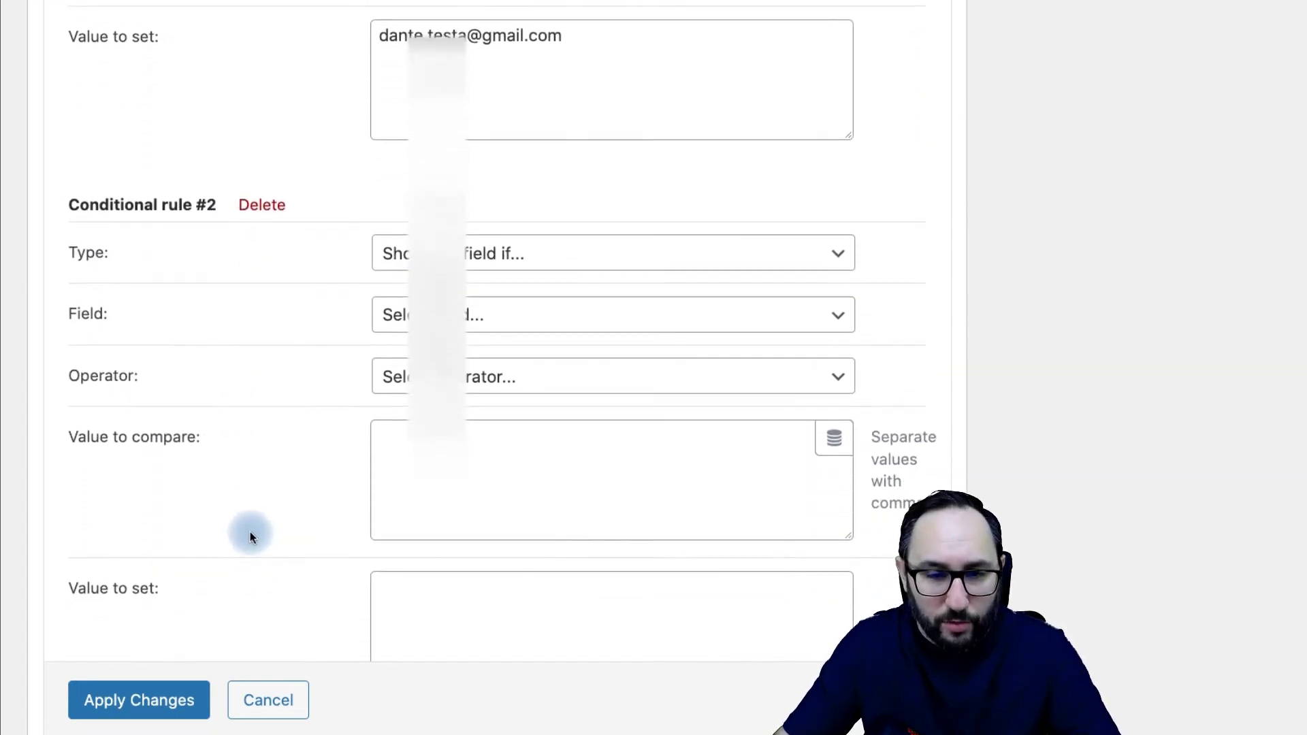
pyautogui.scroll(-1, 259, 518)
pyautogui.click(452, 211)
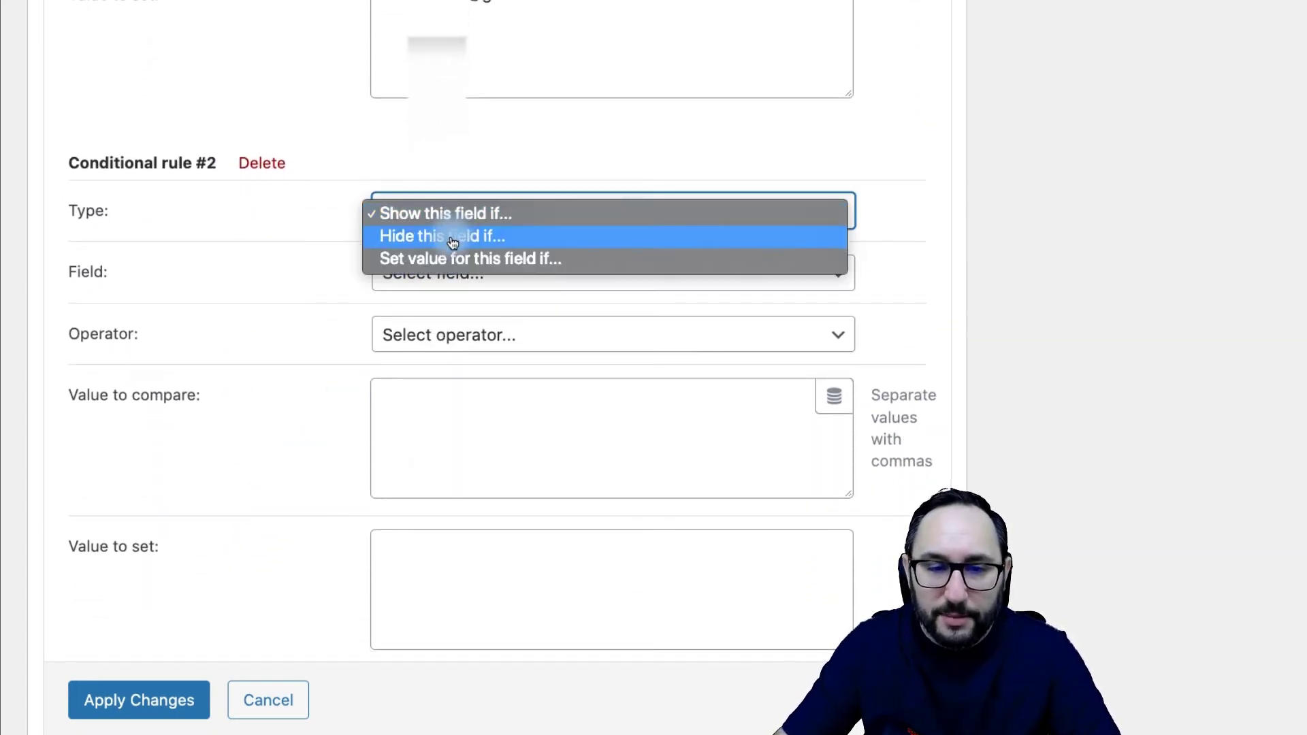
pyautogui.click(452, 258)
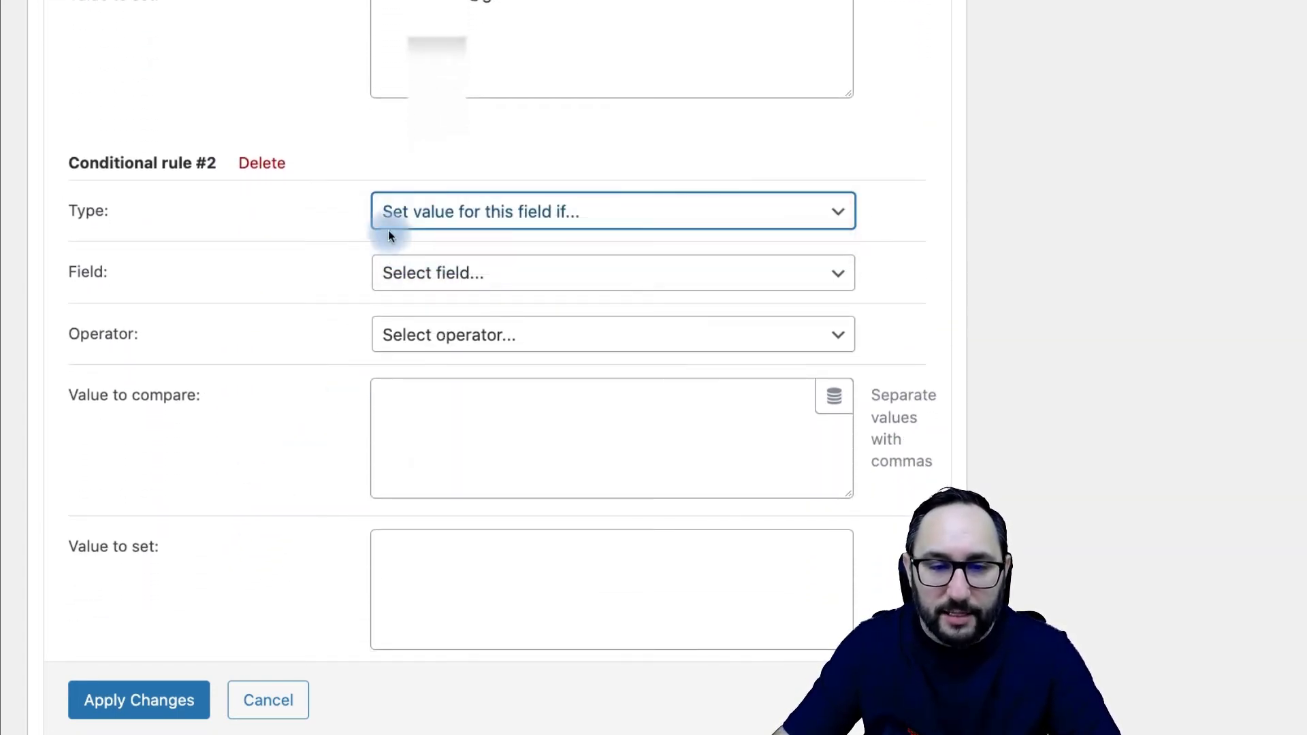
pyautogui.click(458, 270)
pyautogui.click(457, 336)
pyautogui.click(458, 336)
pyautogui.click(435, 356)
pyautogui.click(445, 441)
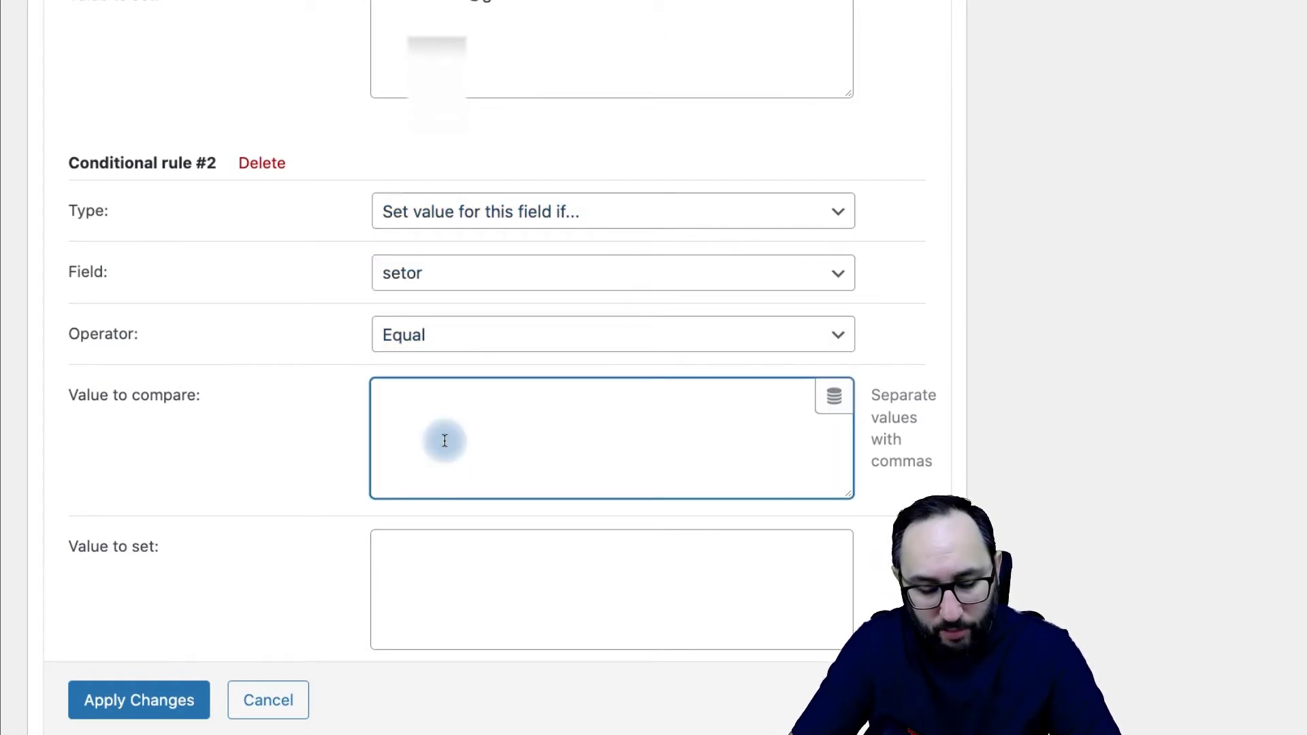
pyautogui.write('Compras')
pyautogui.hotkey('ctrl', 'v')
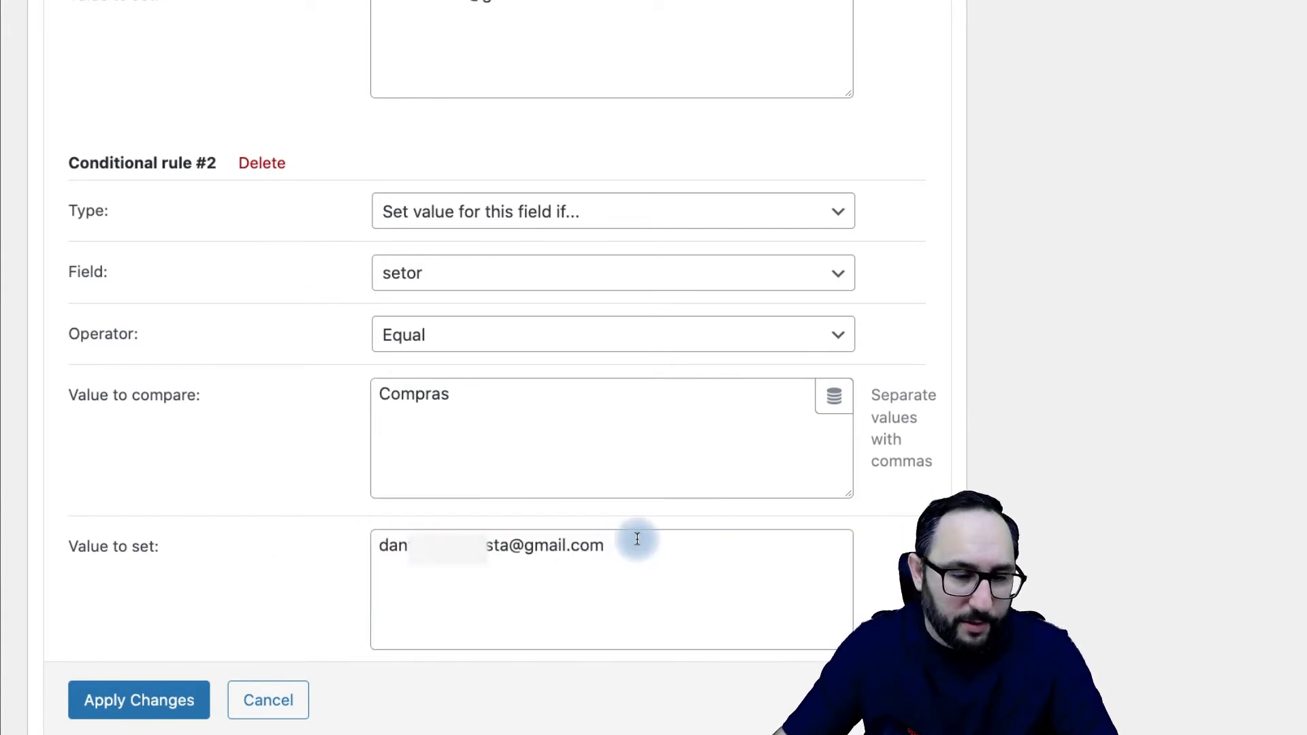
pyautogui.scroll(-4, 247, 575)
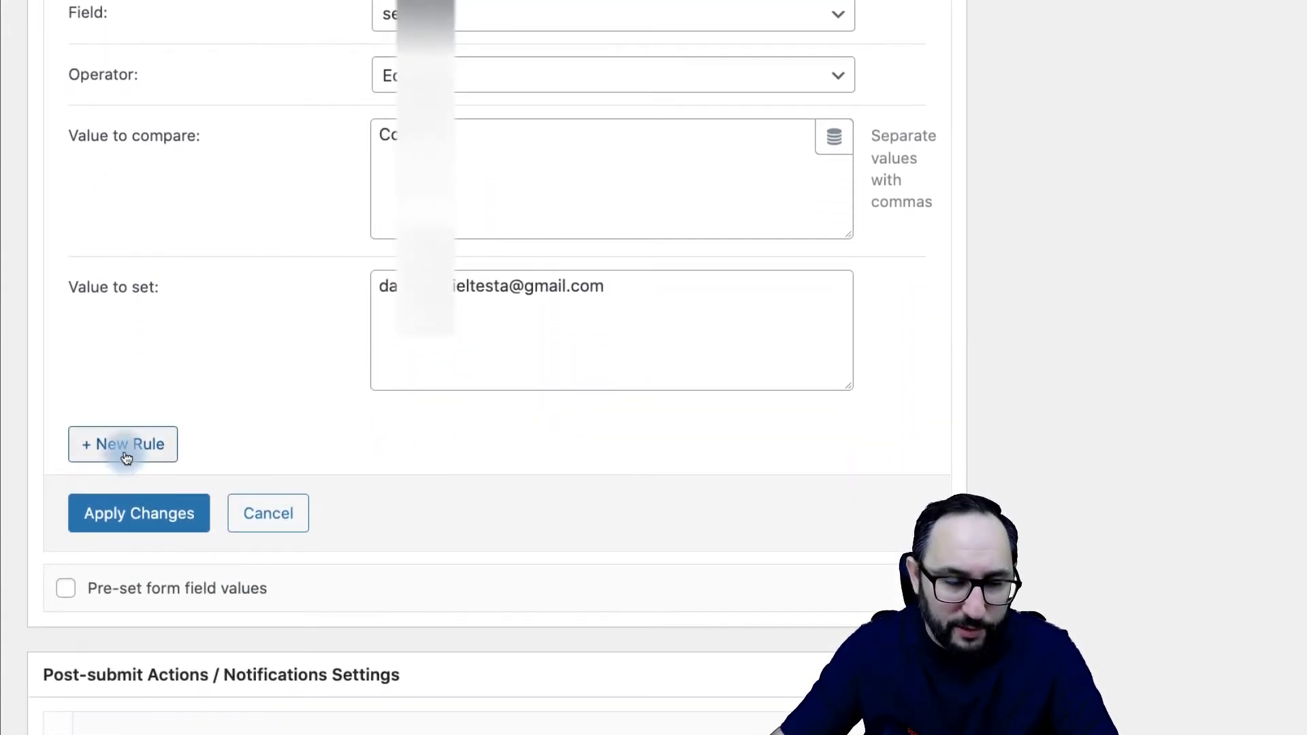
# Step: Add a third rule setting the pasted e-mail when setor equals Administrativo, and apply the rules
pyautogui.click(126, 453)
pyautogui.click(454, 502)
pyautogui.click(457, 556)
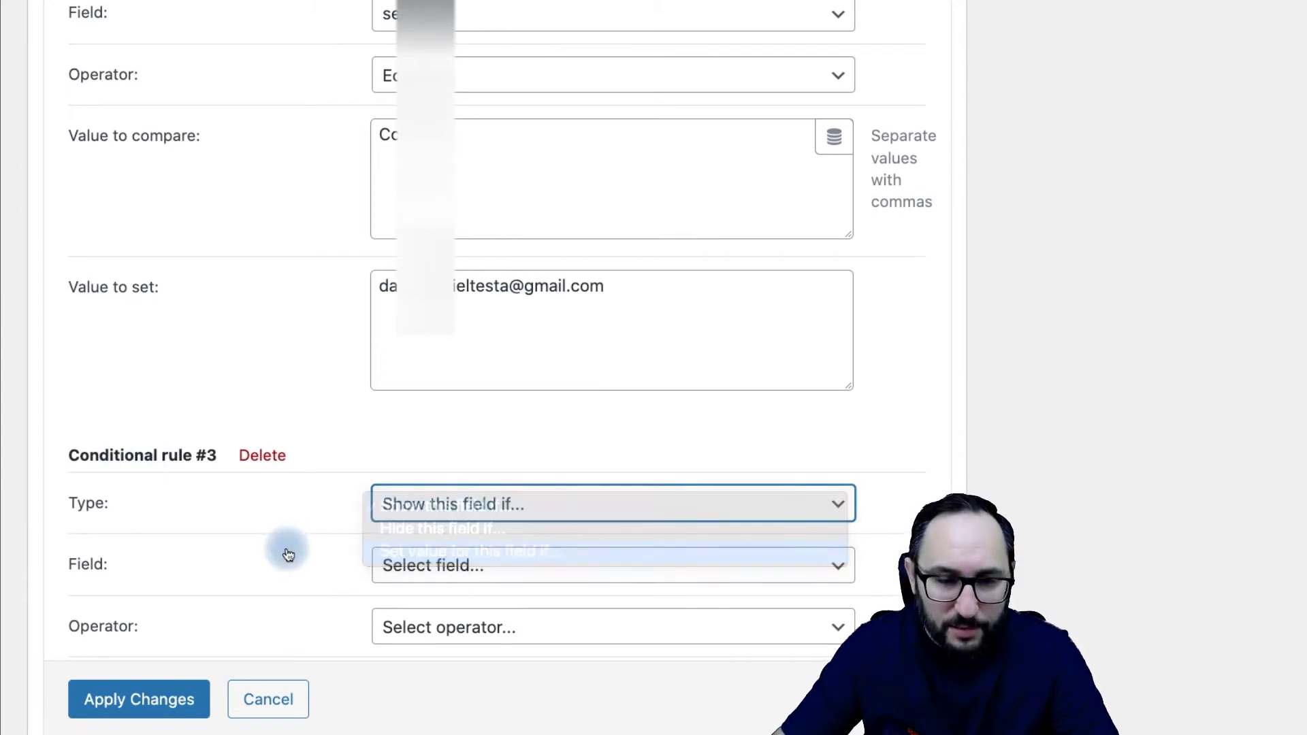
pyautogui.scroll(-4, 283, 549)
pyautogui.click(446, 306)
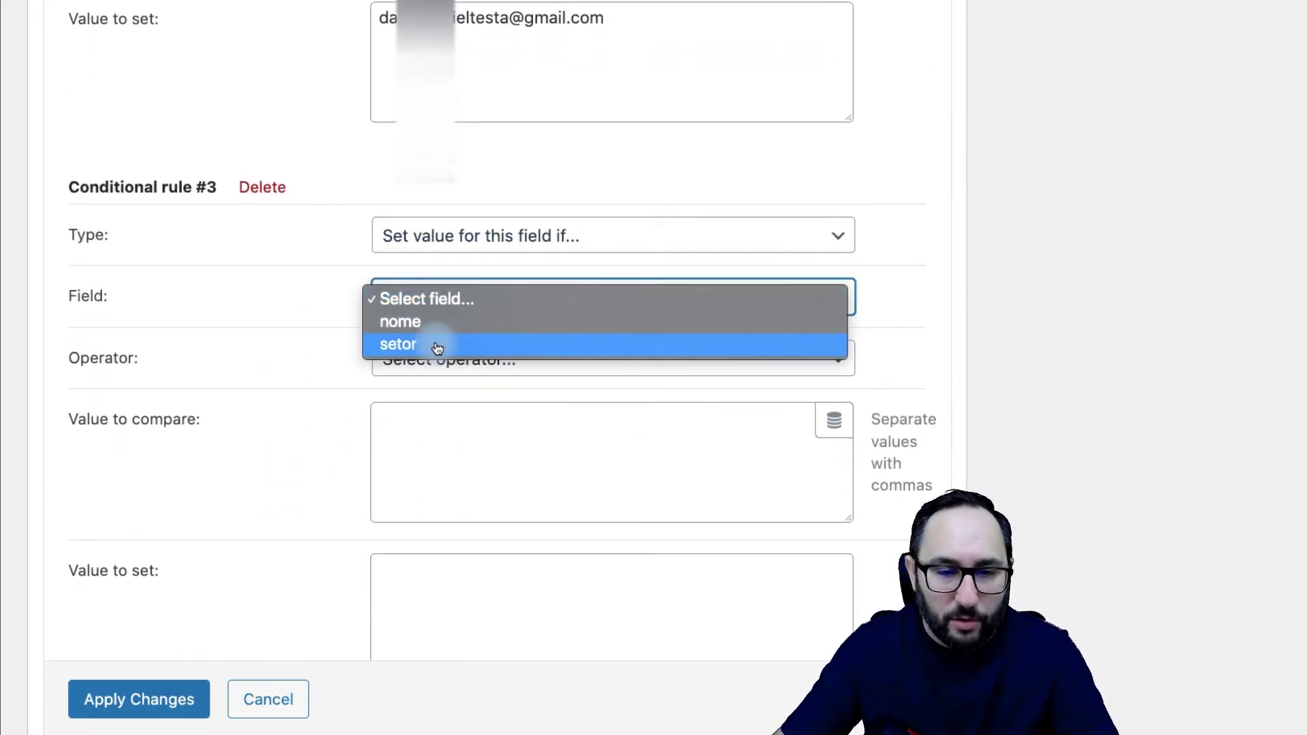
pyautogui.click(437, 344)
pyautogui.click(439, 360)
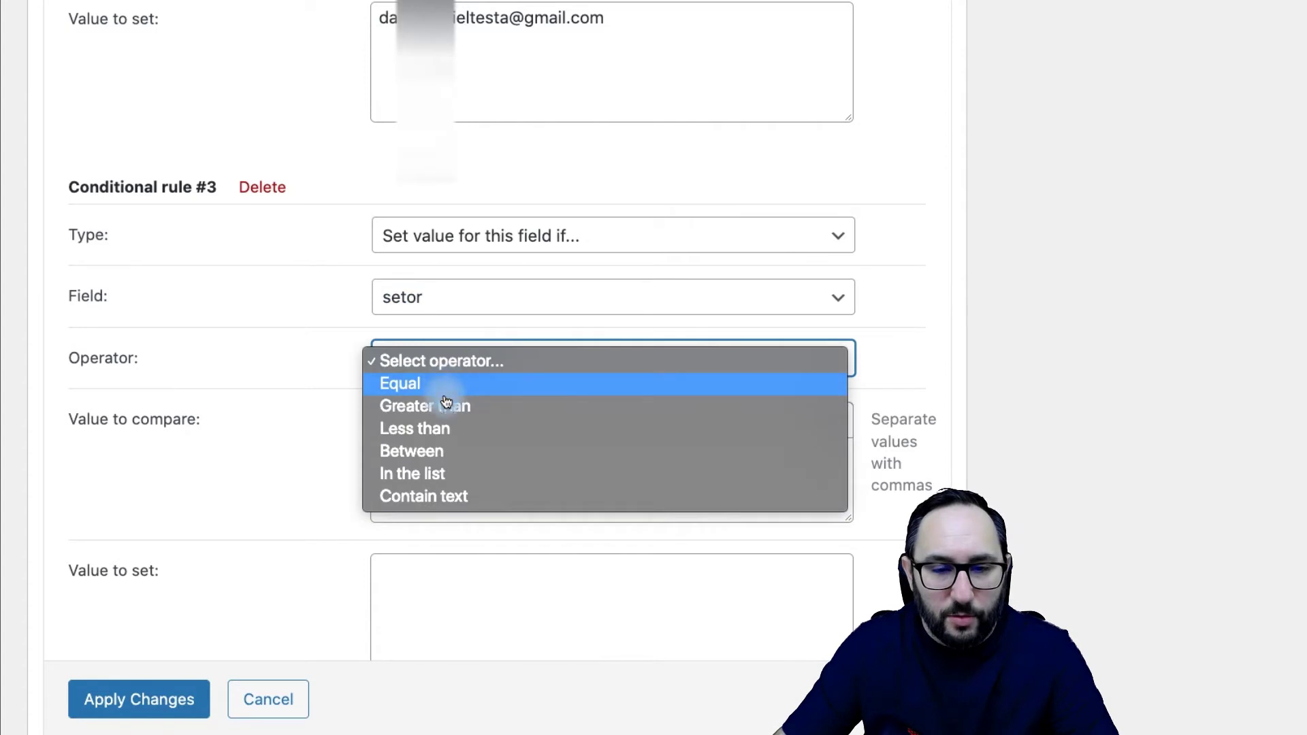
pyautogui.click(400, 383)
pyautogui.scroll(-1, 496, 379)
pyautogui.moveTo(496, 379); pyautogui.dragTo(350, 352)
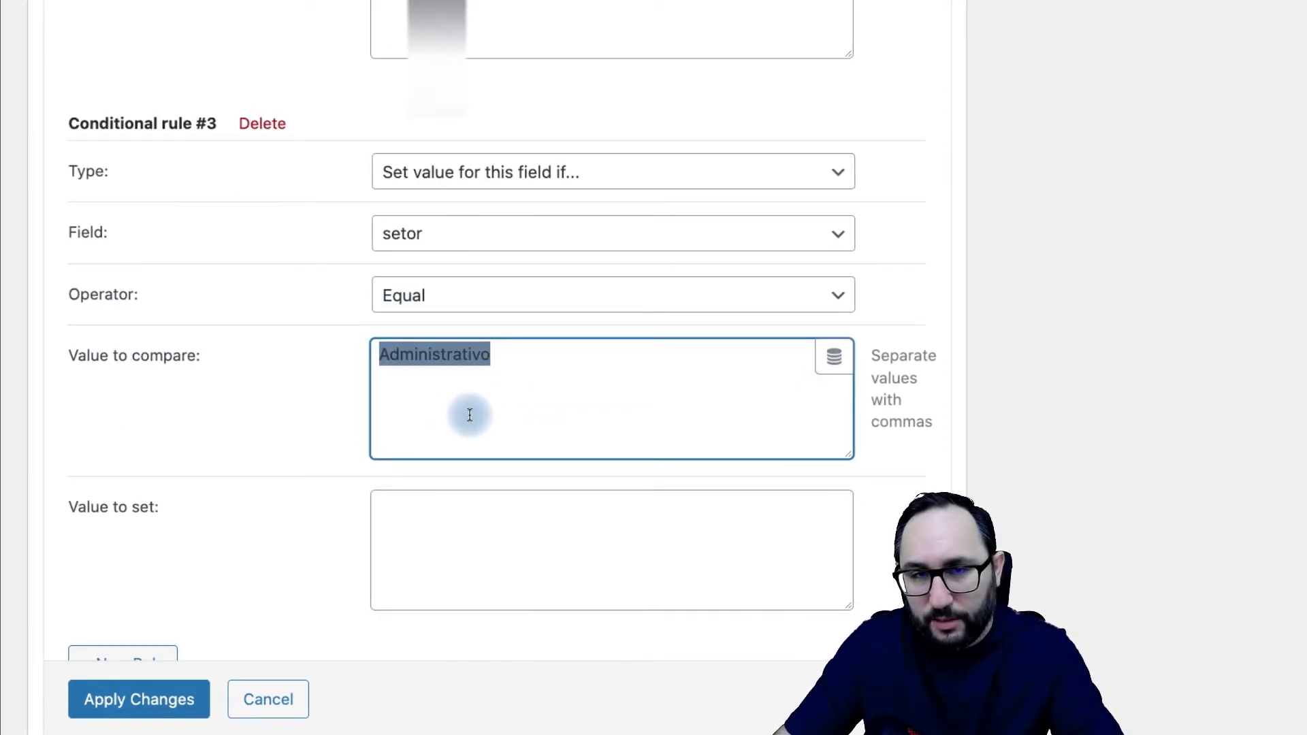
pyautogui.click(392, 362)
pyautogui.moveTo(382, 357); pyautogui.dragTo(489, 353)
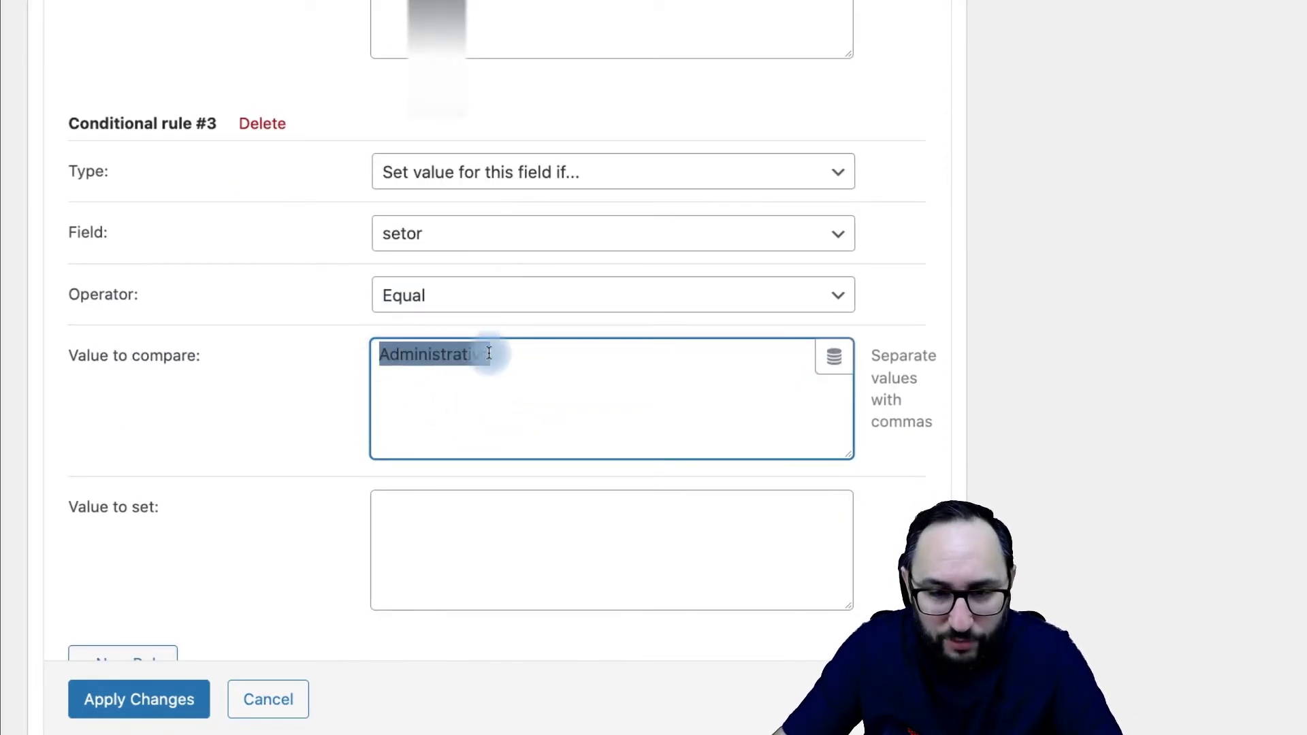
pyautogui.click(496, 354)
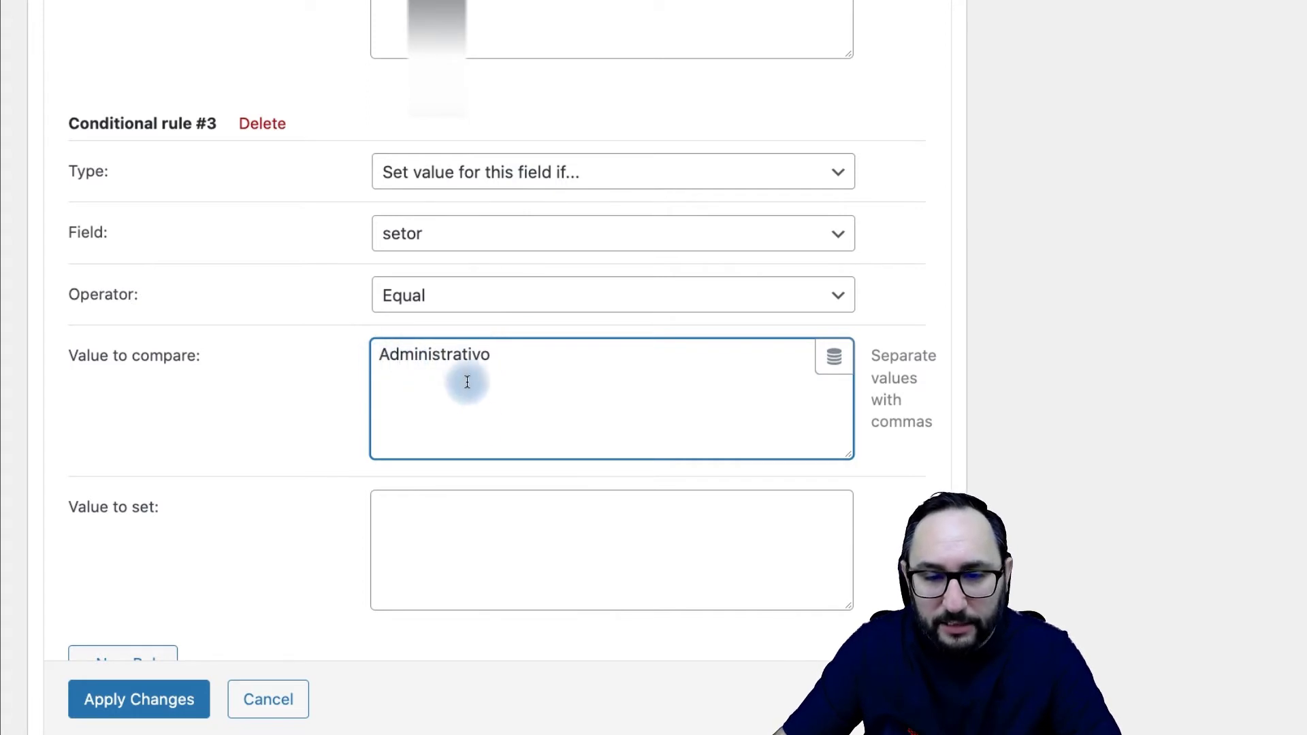
pyautogui.click(490, 530)
pyautogui.hotkey('ctrl', 'v')
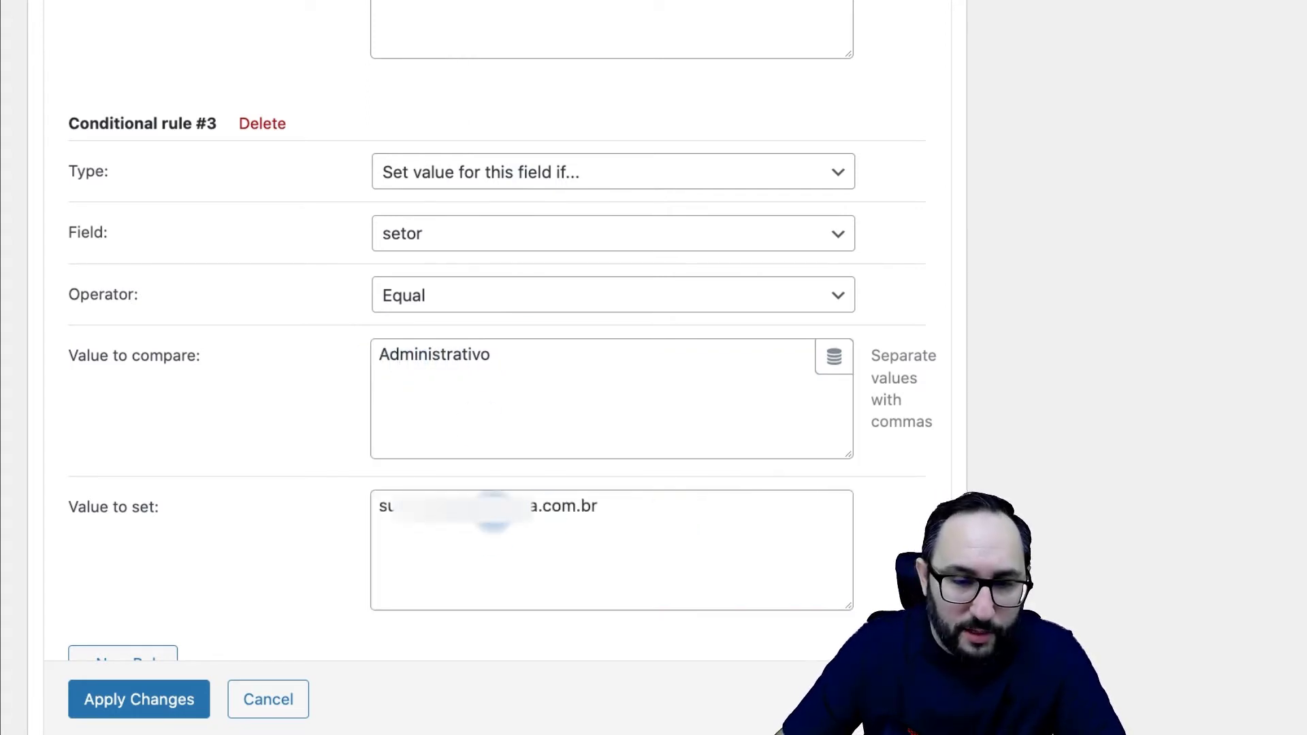
pyautogui.click(389, 318)
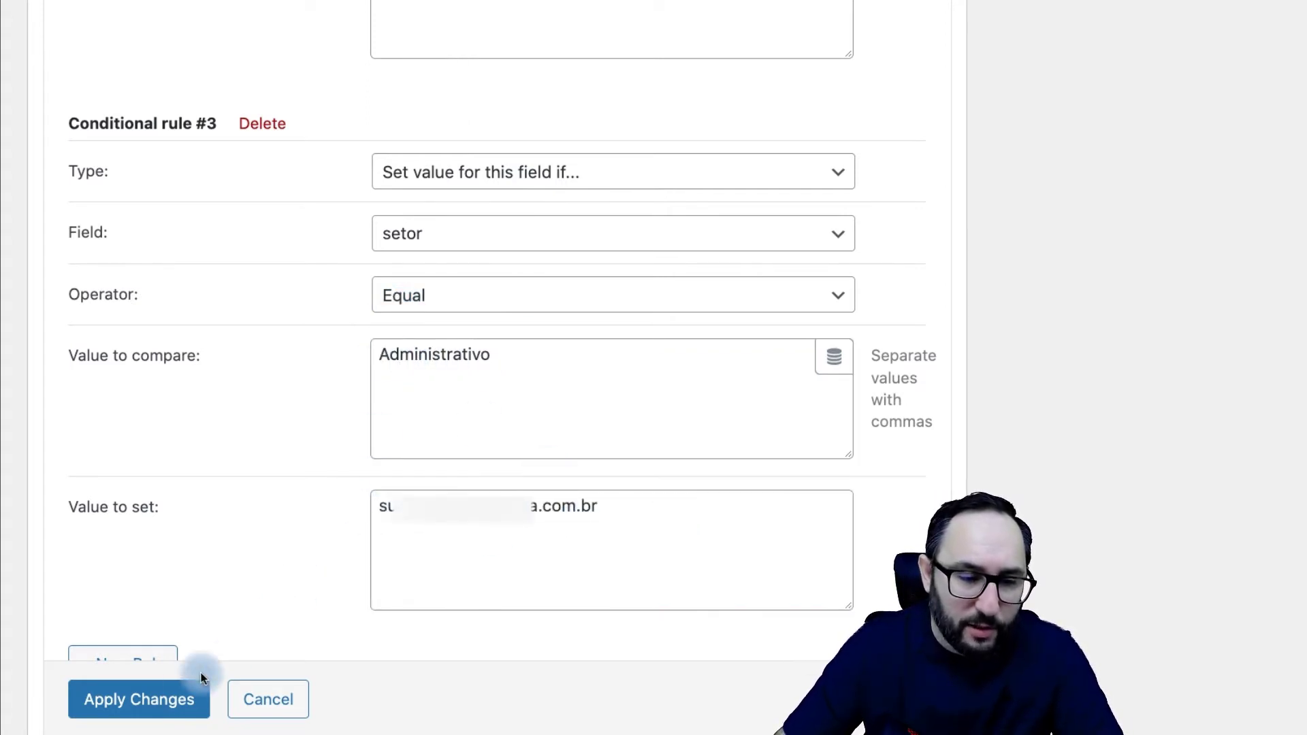
pyautogui.click(165, 706)
# Step: Add a new field above the submit button and set its type to Textarea
pyautogui.scroll(15, 407, 419)
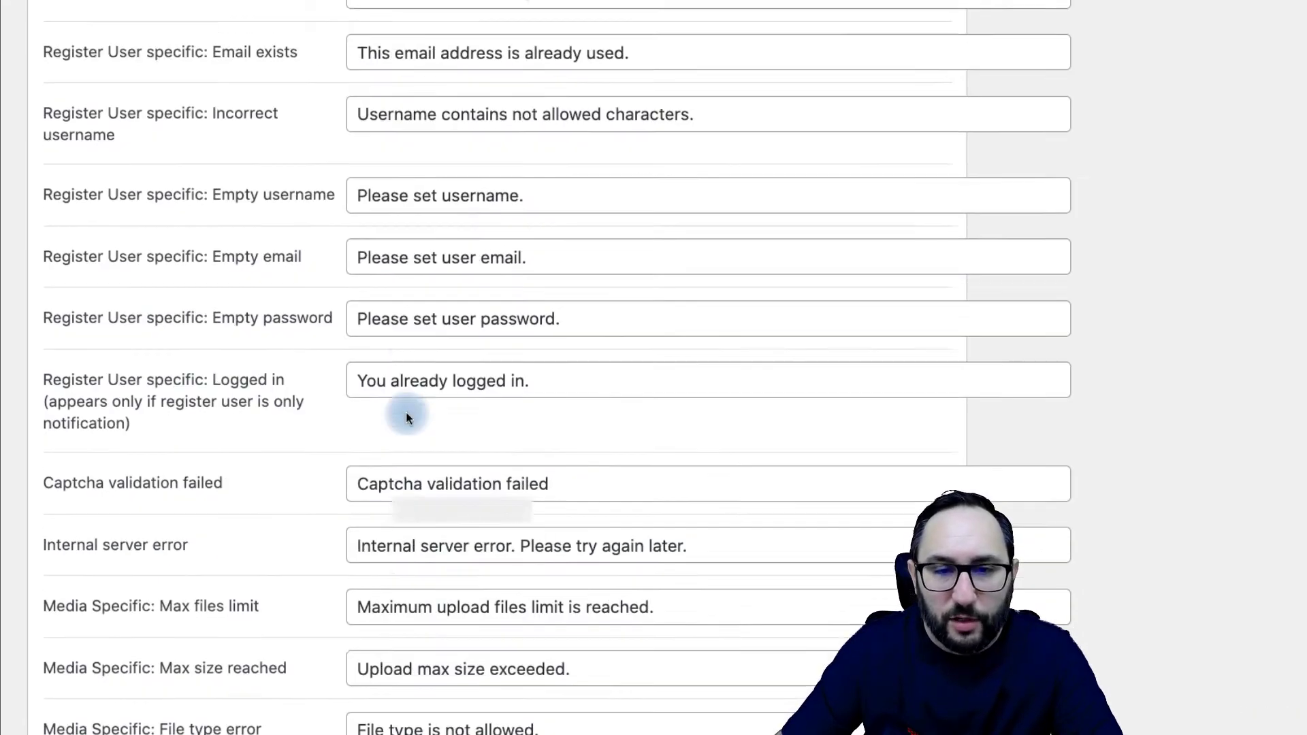
pyautogui.scroll(5, 406, 429)
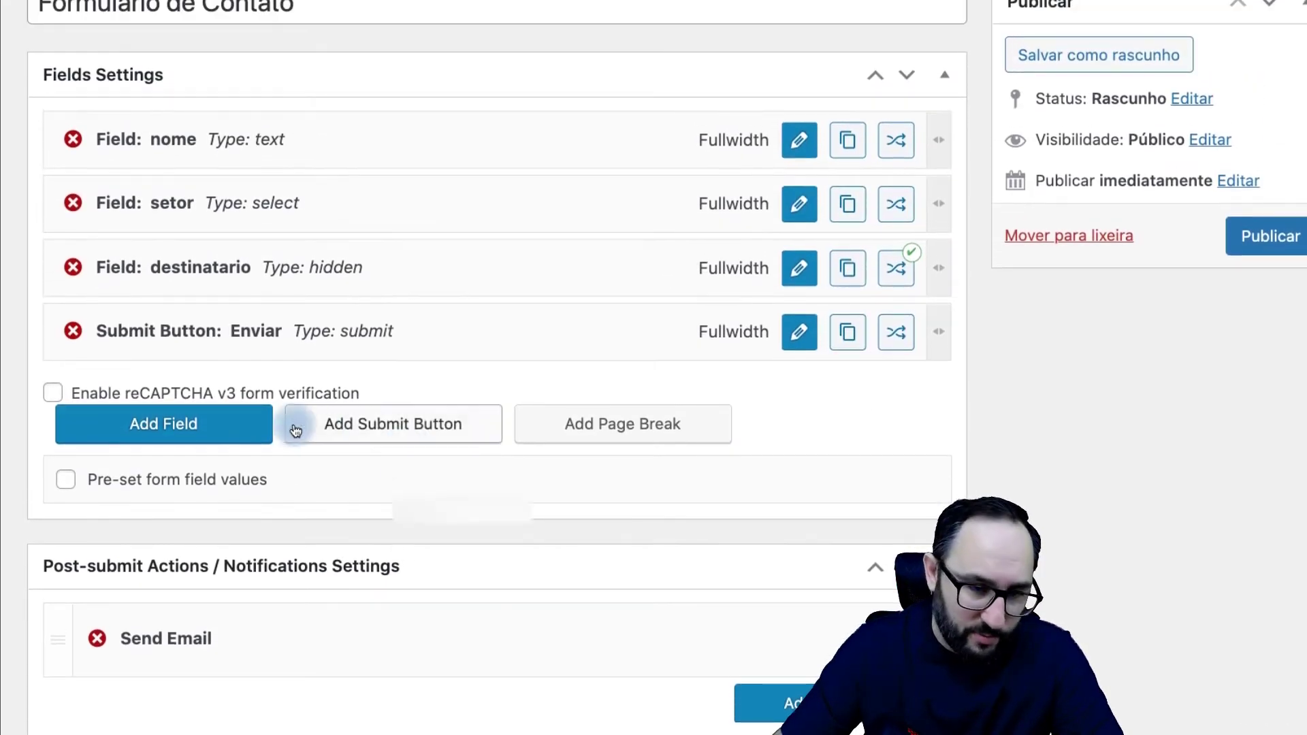
pyautogui.click(198, 425)
pyautogui.moveTo(297, 417)
pyautogui.mouseDown()
pyautogui.moveTo(336, 353)
pyautogui.moveTo(364, 338)
pyautogui.mouseUp()
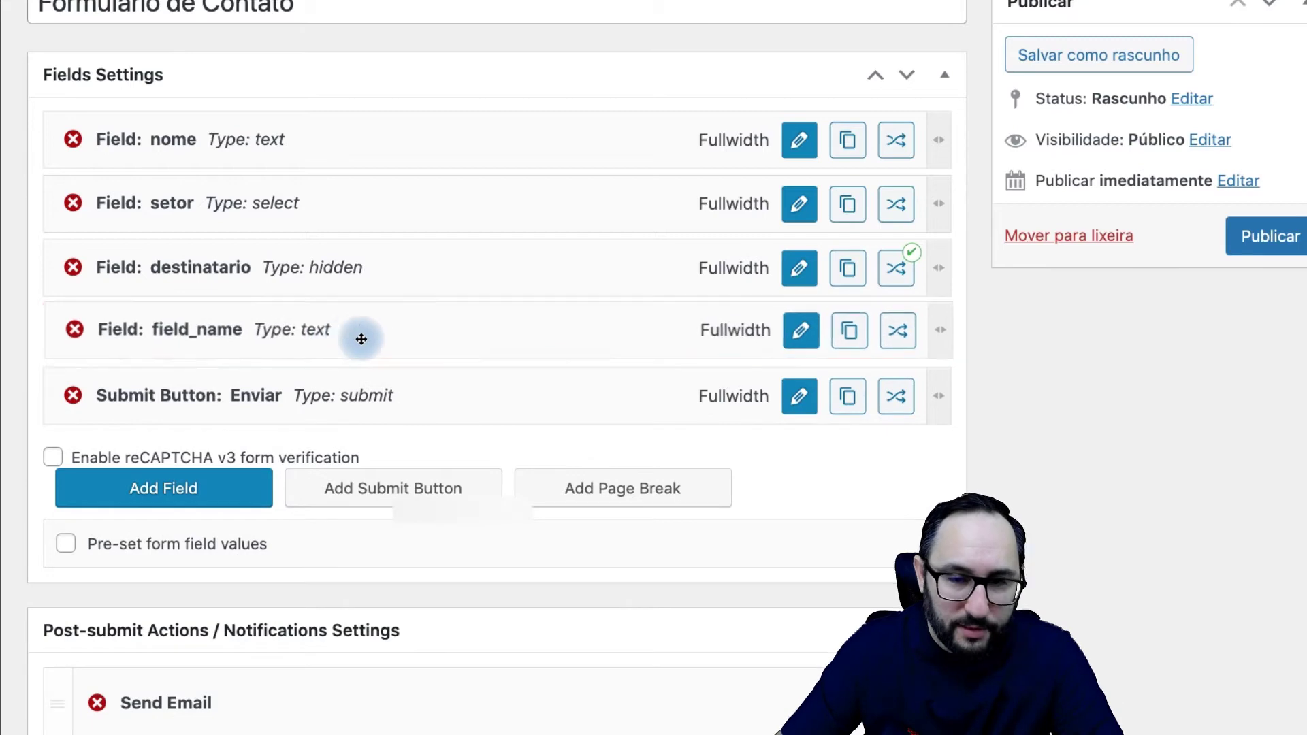
pyautogui.click(797, 329)
pyautogui.click(426, 235)
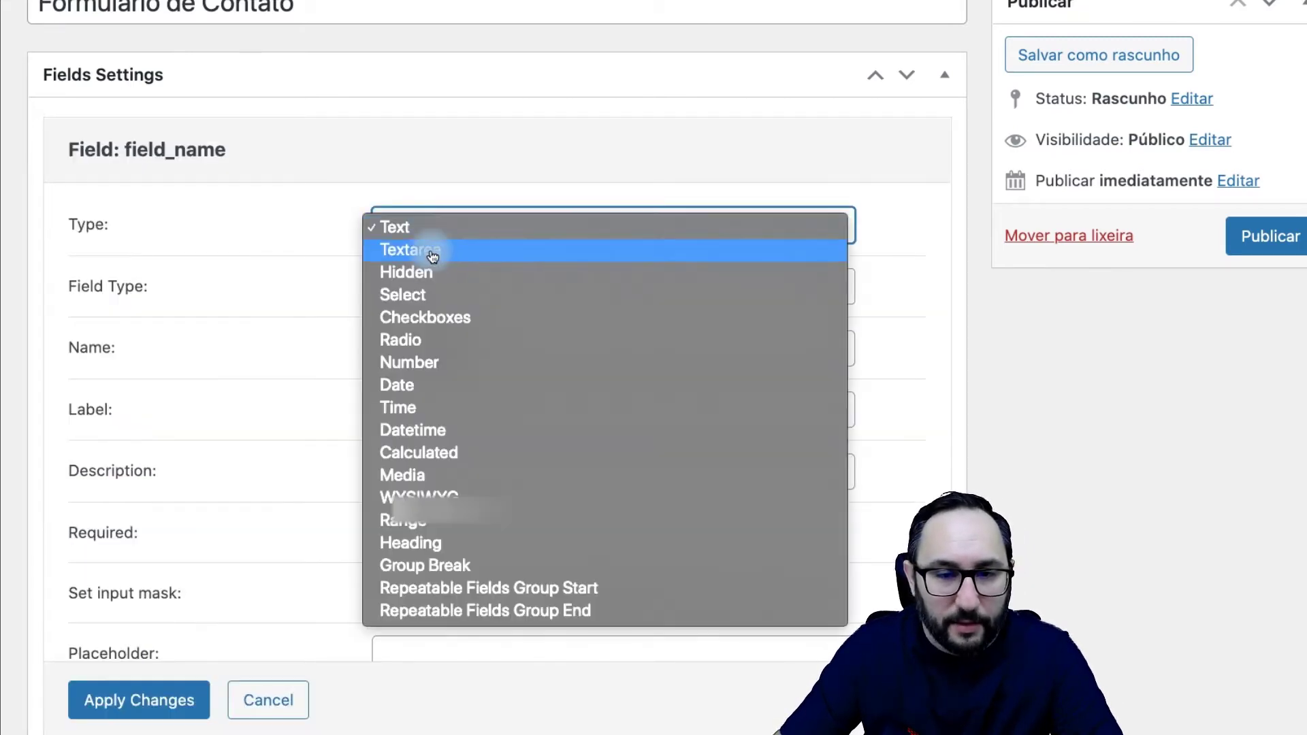
pyautogui.click(437, 251)
# Step: Name the textarea msg, label it 'Escreva uma Mensagem', and apply the settings
pyautogui.doubleClick(476, 291)
pyautogui.write('msg')
pyautogui.click(418, 344)
pyautogui.write('Escreva uma Mensagem')
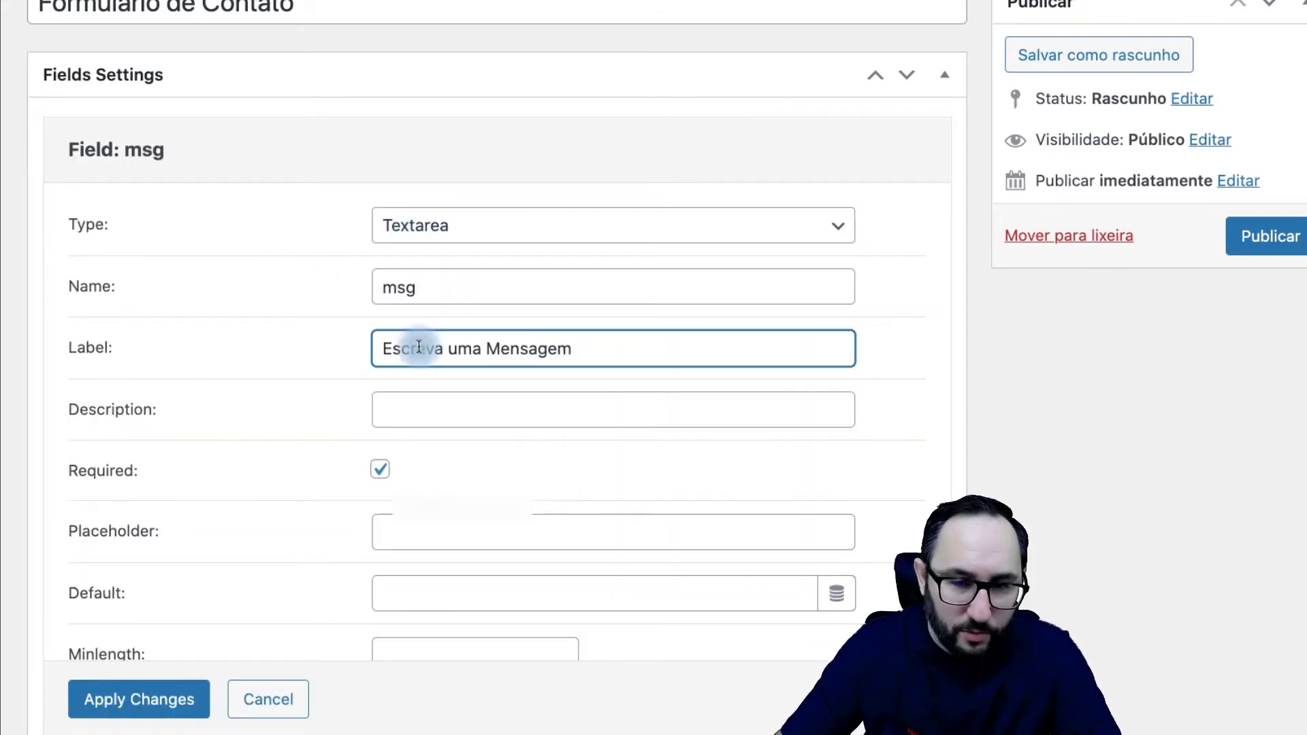
pyautogui.click(142, 710)
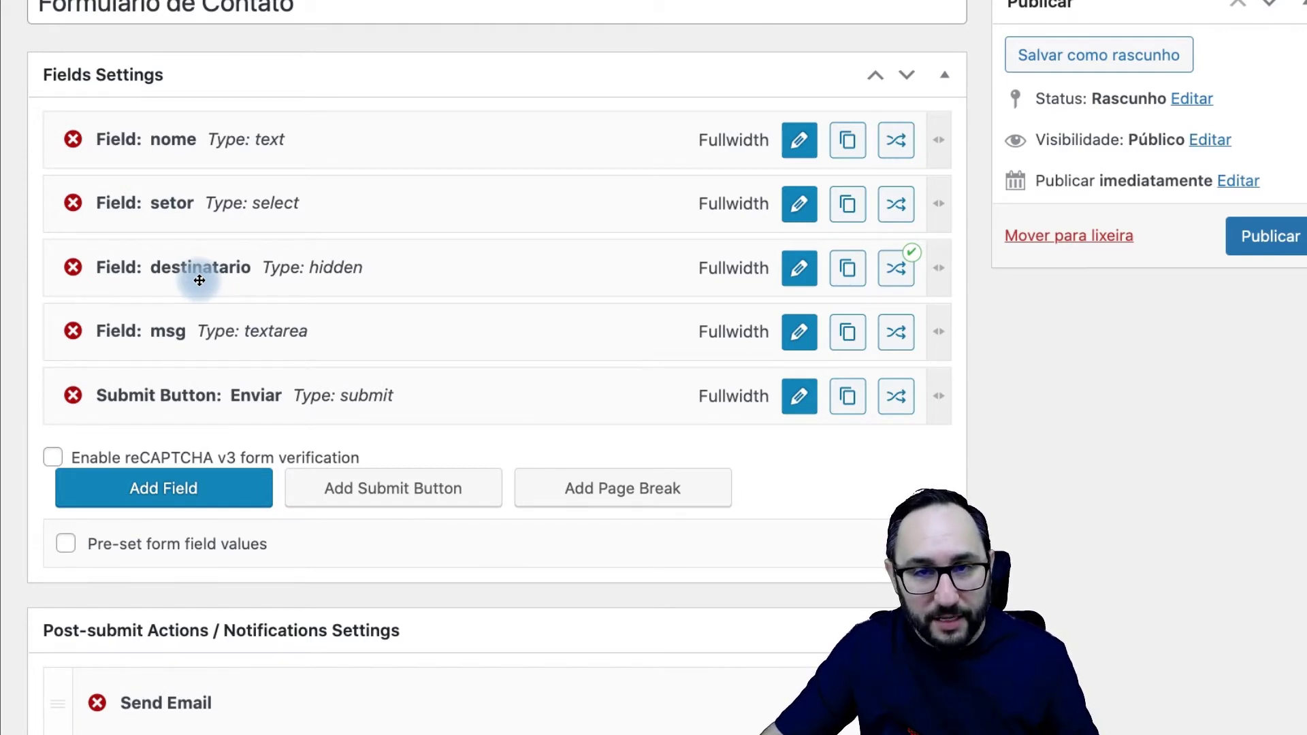
pyautogui.scroll(-4, 399, 437)
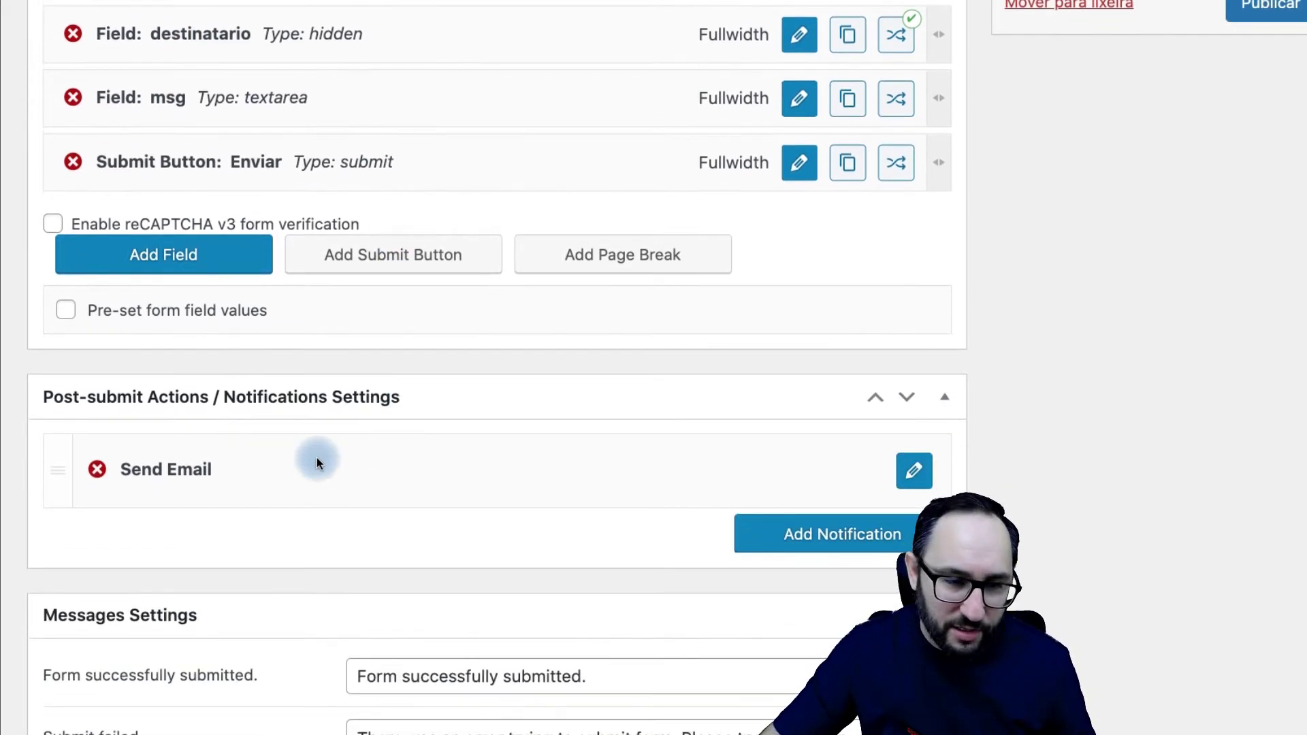
# Step: Set Mail to 'Email from submitted form field' using destinatario, leaving Reply to as Not selected
pyautogui.click(915, 471)
pyautogui.scroll(-4, 210, 490)
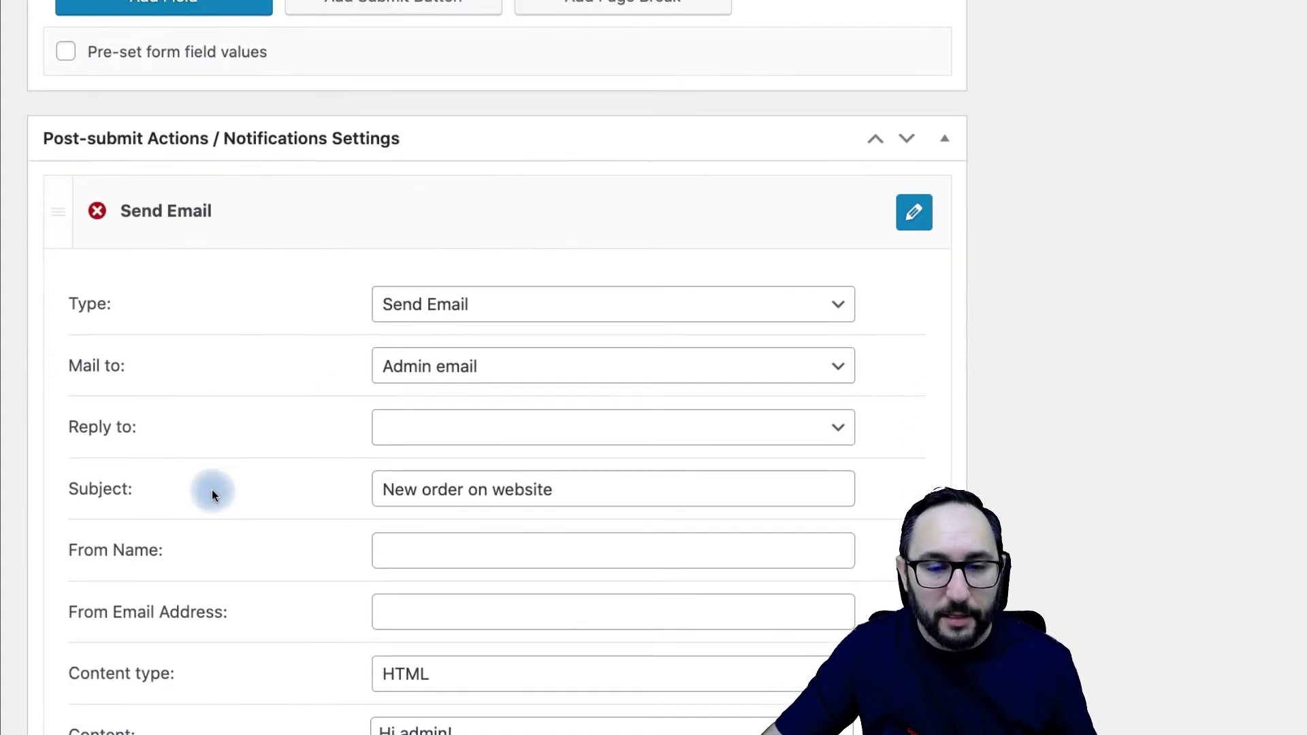
pyautogui.moveTo(70, 371); pyautogui.dragTo(135, 375)
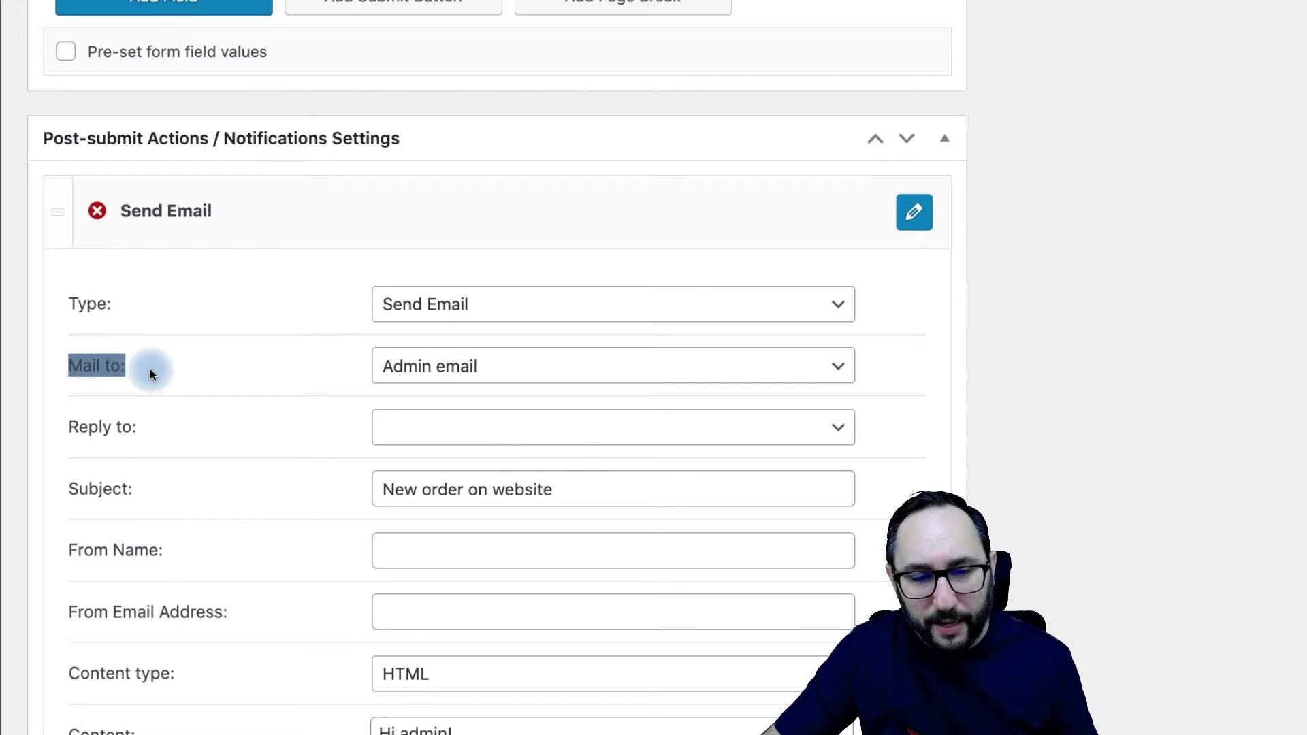
pyautogui.click(512, 371)
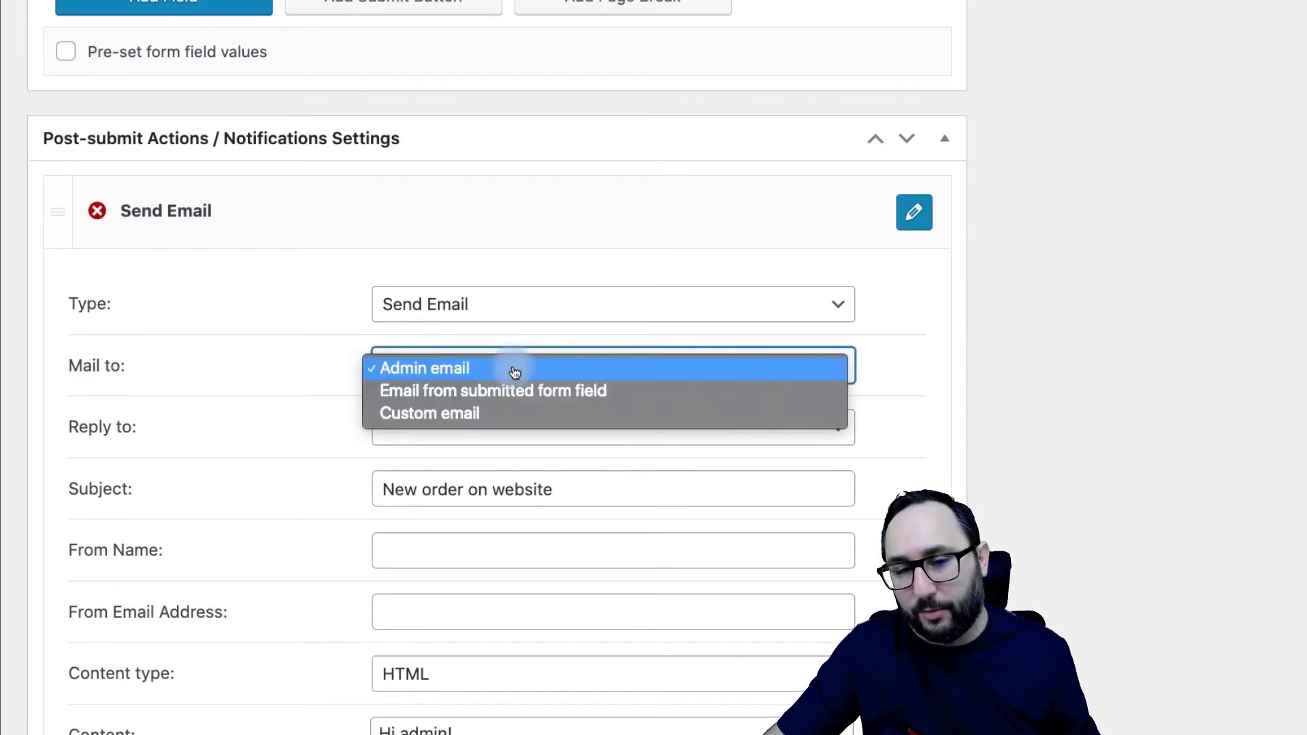
pyautogui.click(539, 398)
pyautogui.click(463, 432)
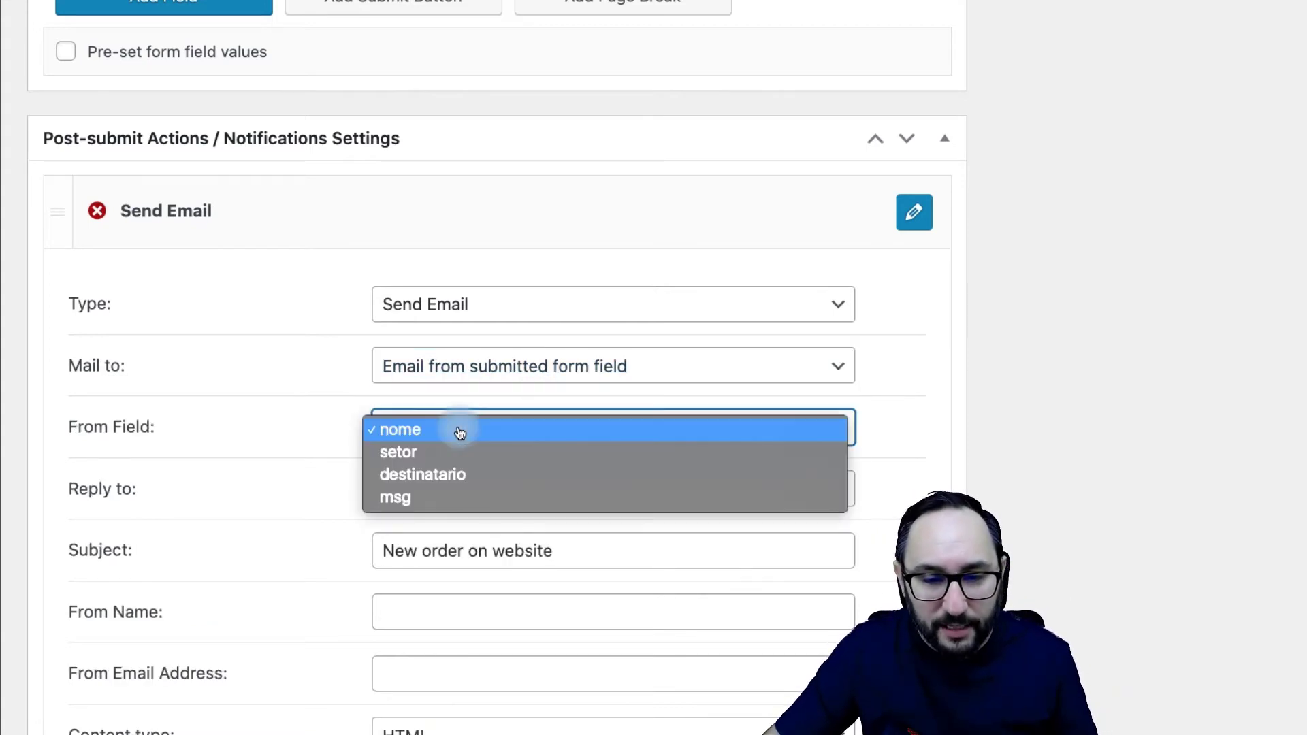
pyautogui.click(461, 474)
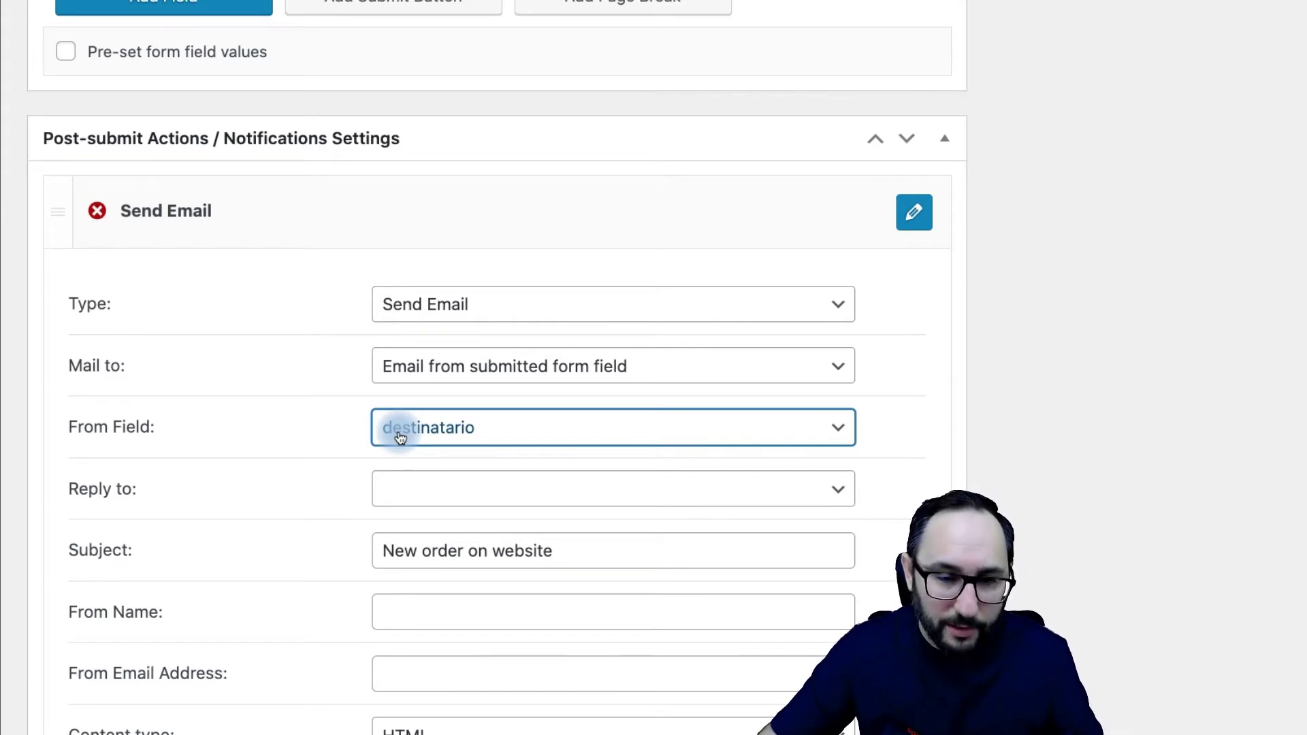
pyautogui.click(408, 487)
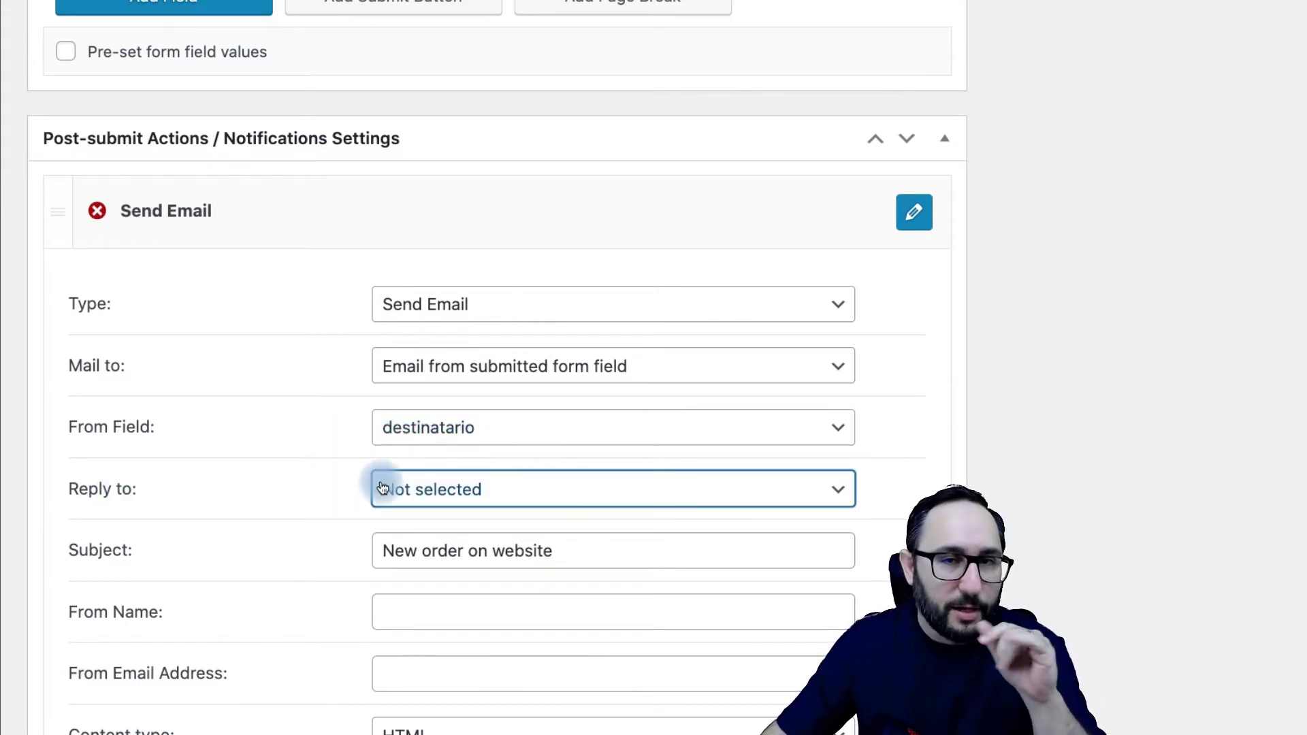
pyautogui.click(407, 490)
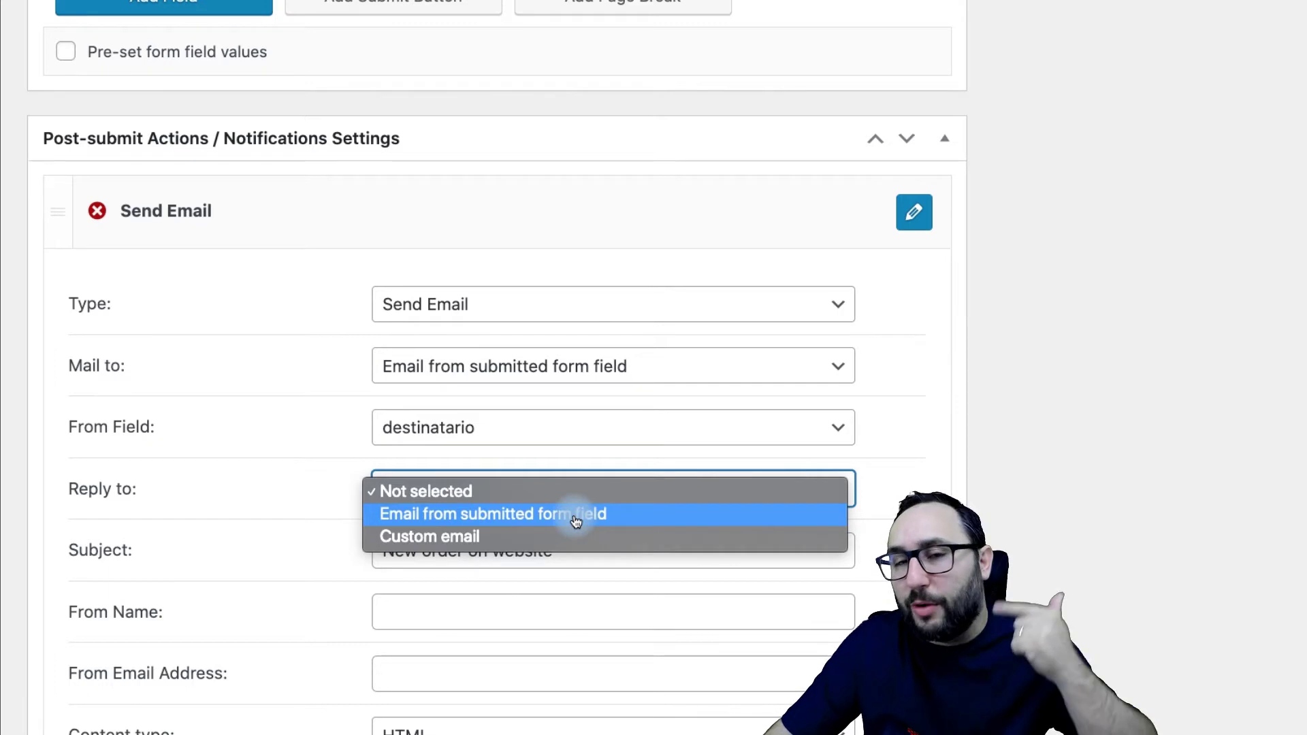
pyautogui.click(316, 510)
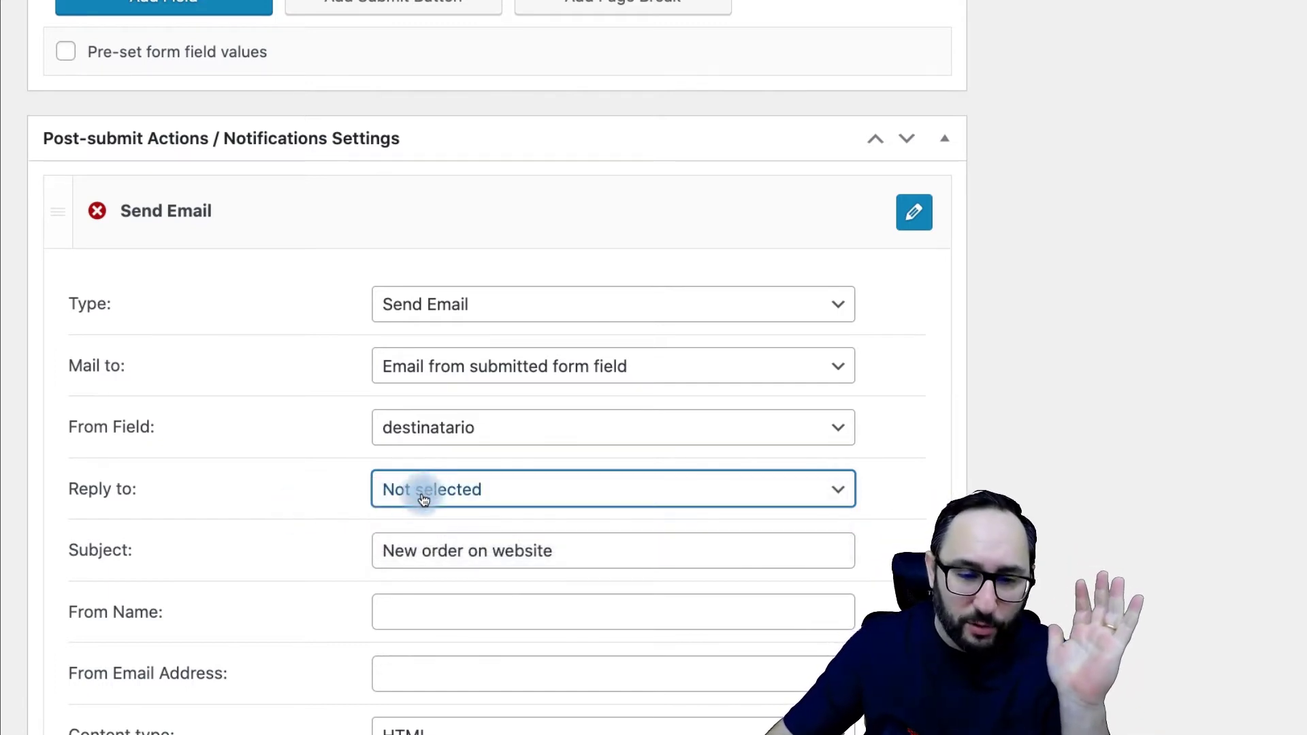
# Step: Replace the email subject with 'Nova Solicitação'
pyautogui.moveTo(593, 543); pyautogui.dragTo(336, 546)
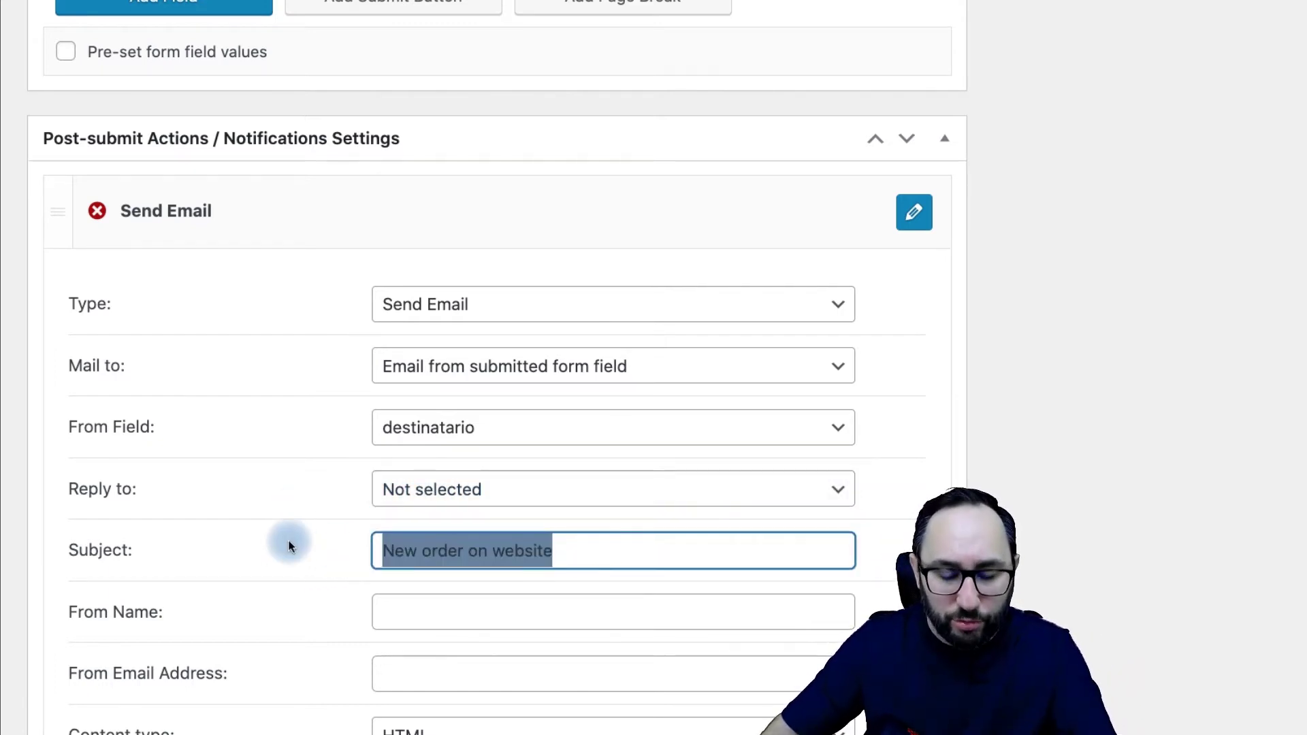
pyautogui.write('Nova Solicitação')
pyautogui.moveTo(543, 549); pyautogui.dragTo(292, 542)
# Step: Paste the %nome% macro into the From Name field
pyautogui.scroll(-3, 278, 548)
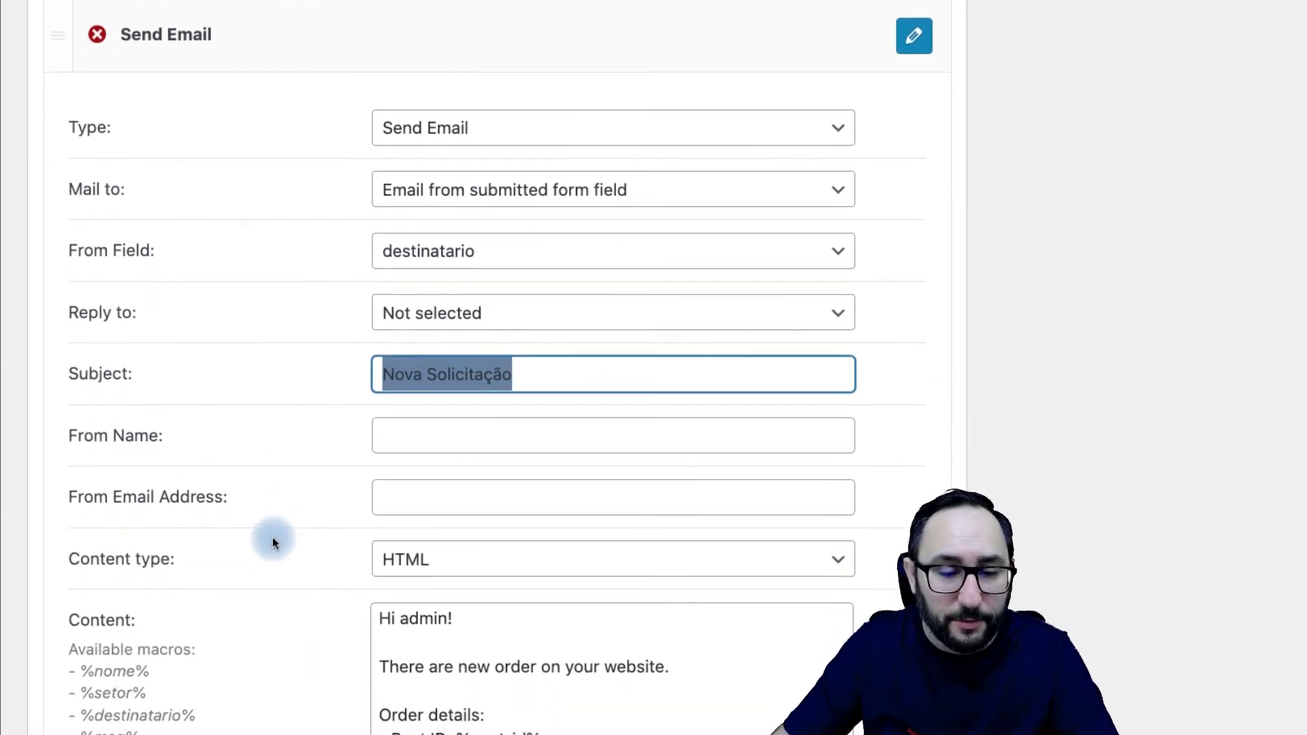
pyautogui.scroll(-2, 273, 537)
pyautogui.moveTo(66, 301); pyautogui.dragTo(190, 300)
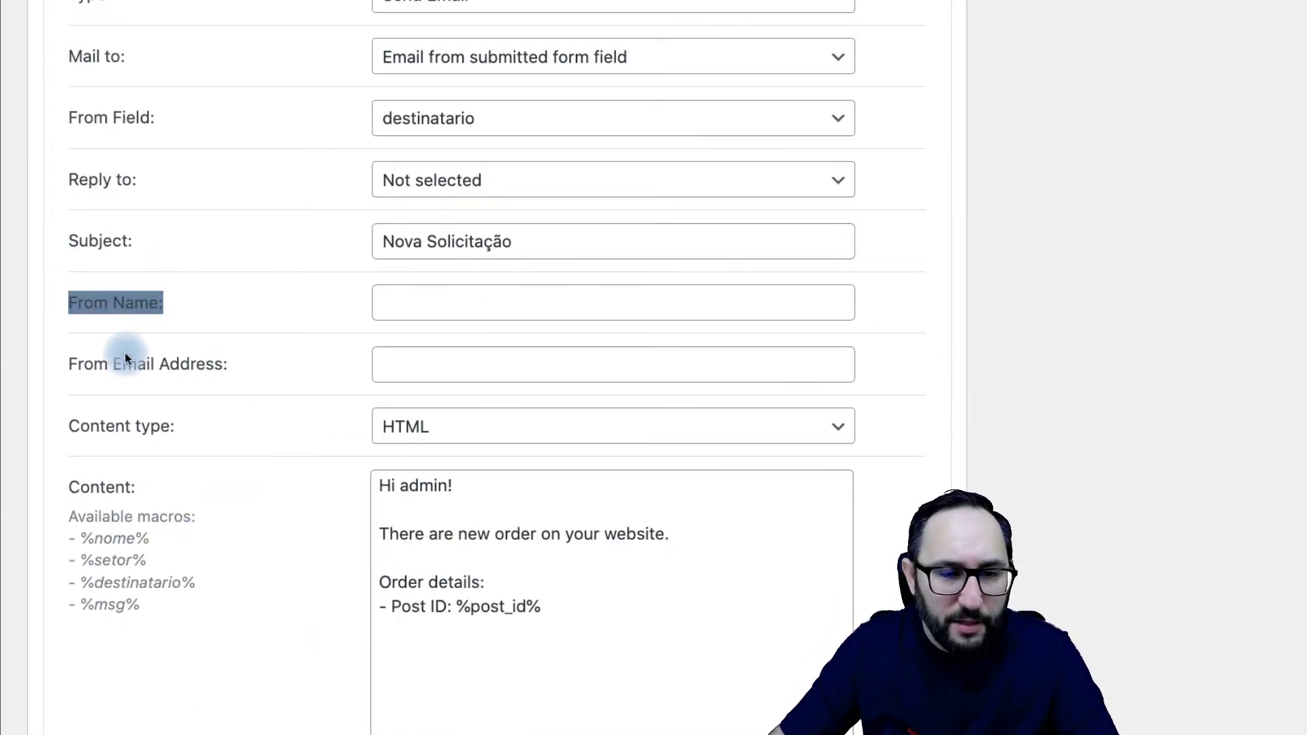
pyautogui.moveTo(78, 365); pyautogui.dragTo(247, 366)
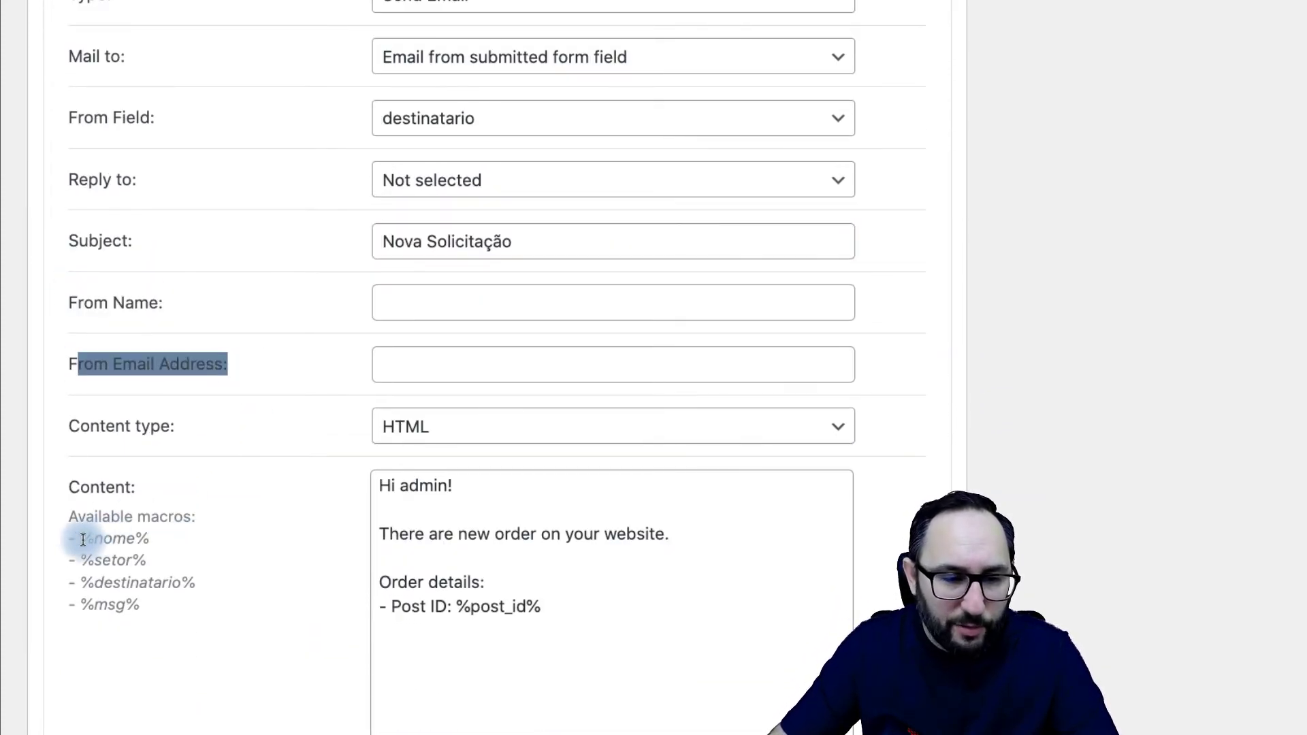
pyautogui.moveTo(82, 540); pyautogui.dragTo(144, 538)
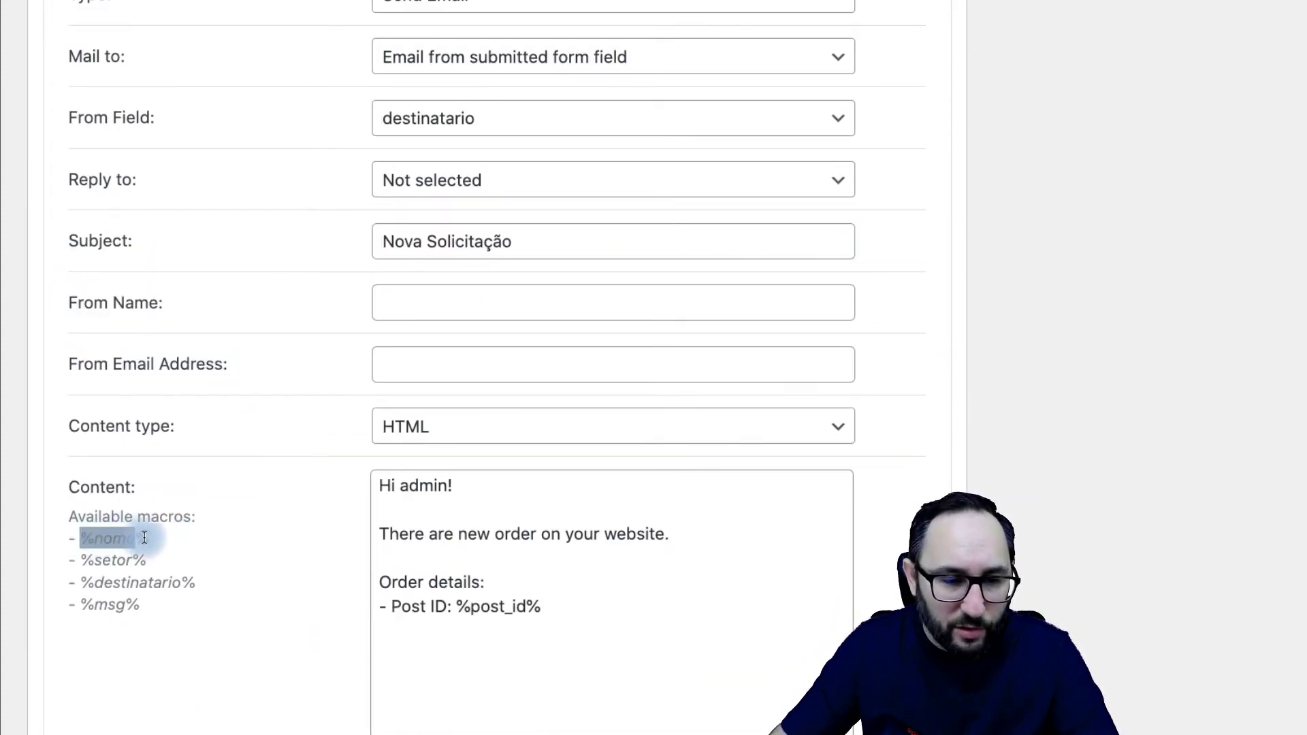
pyautogui.click(422, 308)
pyautogui.write('%nome%')
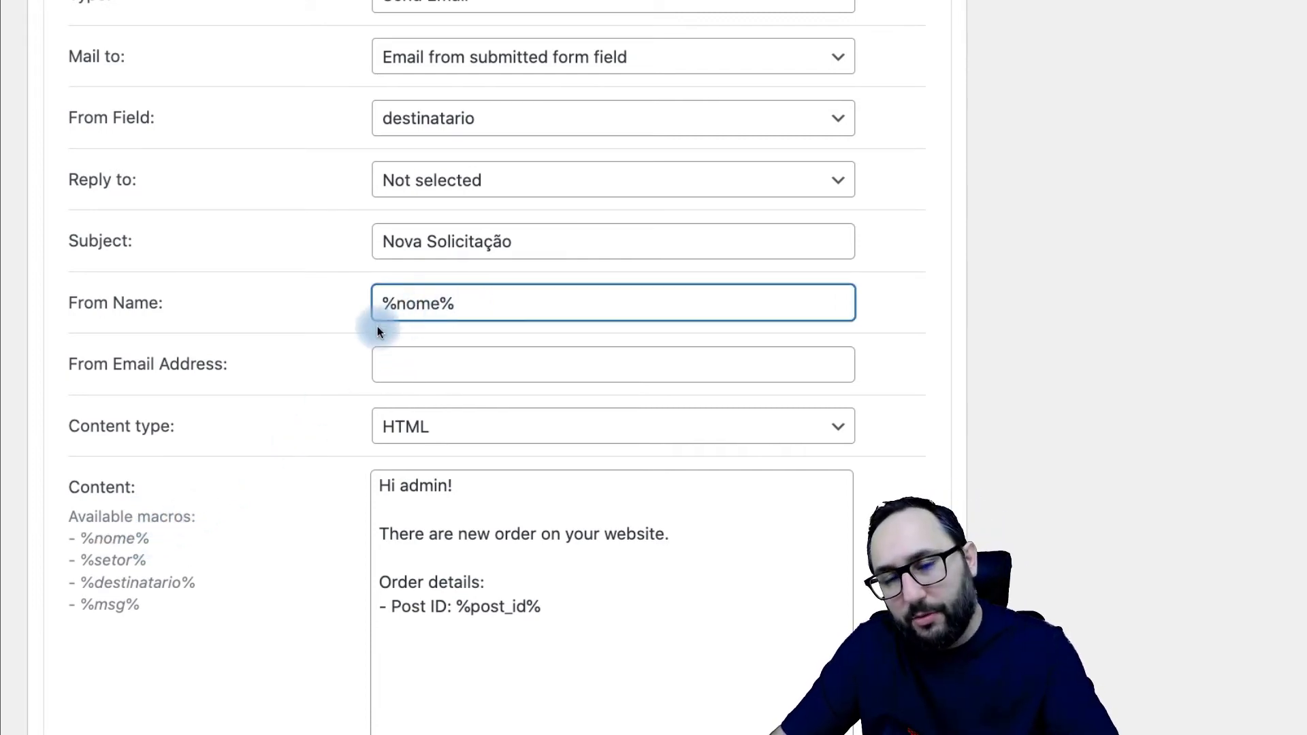
pyautogui.click(162, 371)
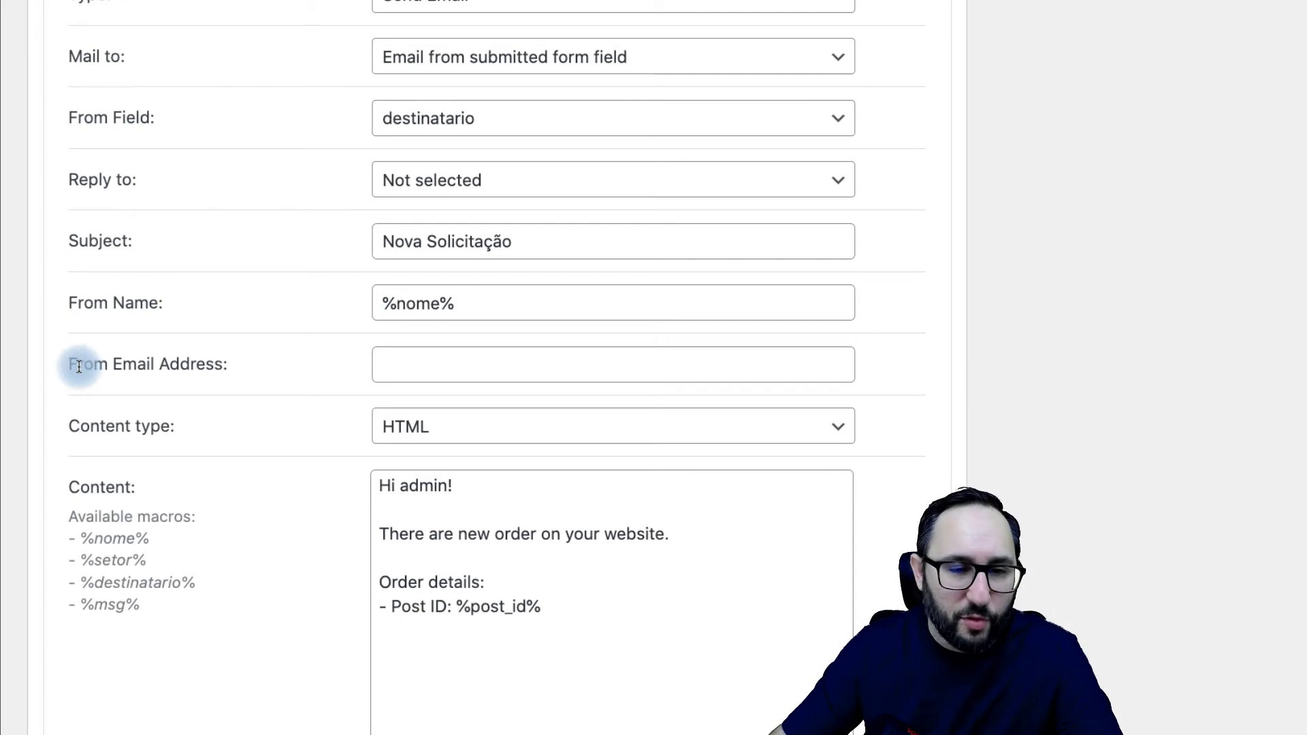
pyautogui.moveTo(78, 364); pyautogui.dragTo(292, 374)
pyautogui.moveTo(460, 312); pyautogui.dragTo(369, 312)
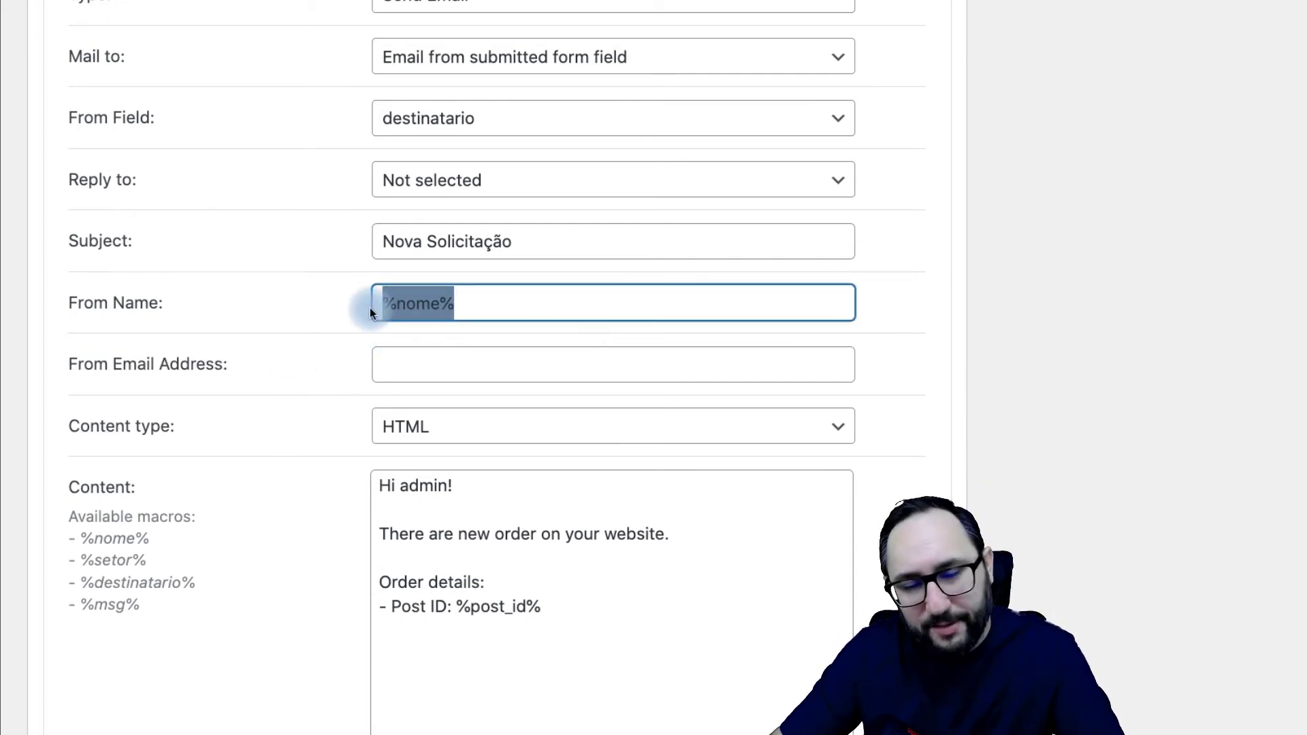
pyautogui.scroll(10, 313, 420)
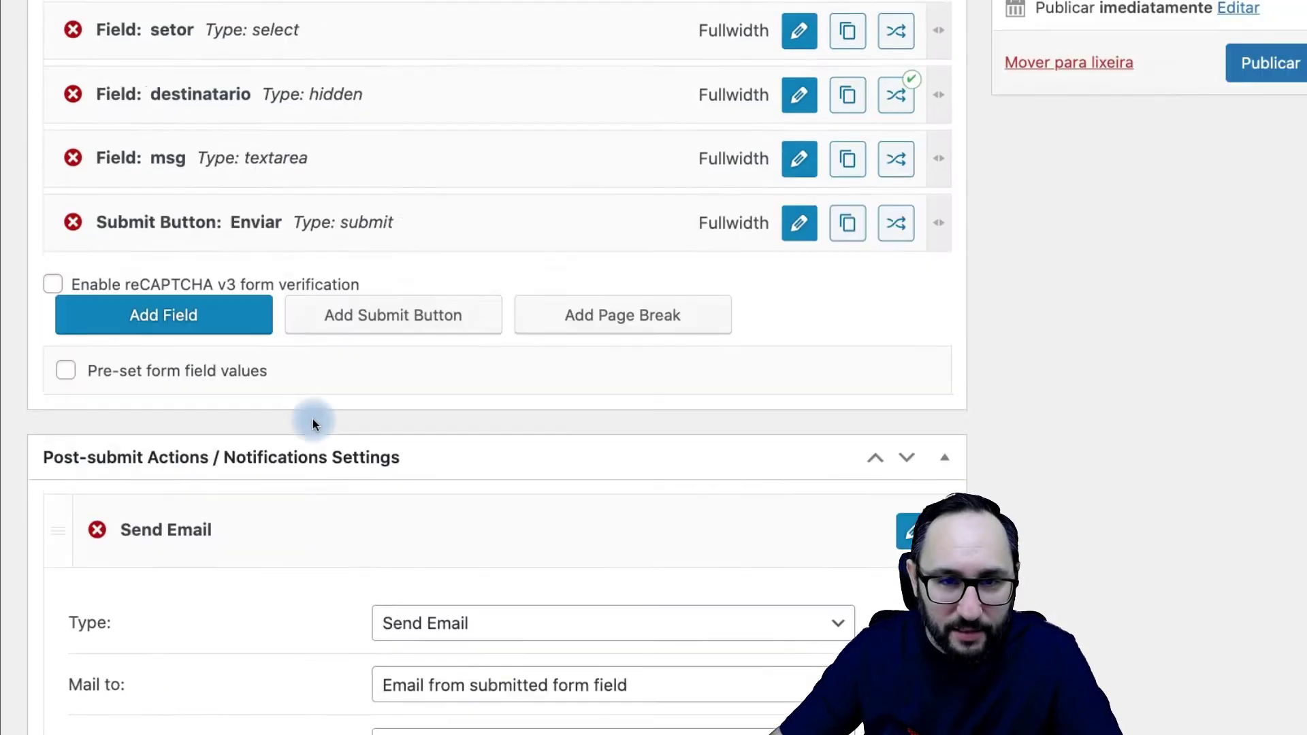
# Step: Add a field below nome as an Email-type field named 'email', and apply the changes
pyautogui.click(145, 580)
pyautogui.moveTo(179, 559); pyautogui.dragTo(204, 294)
pyautogui.click(800, 303)
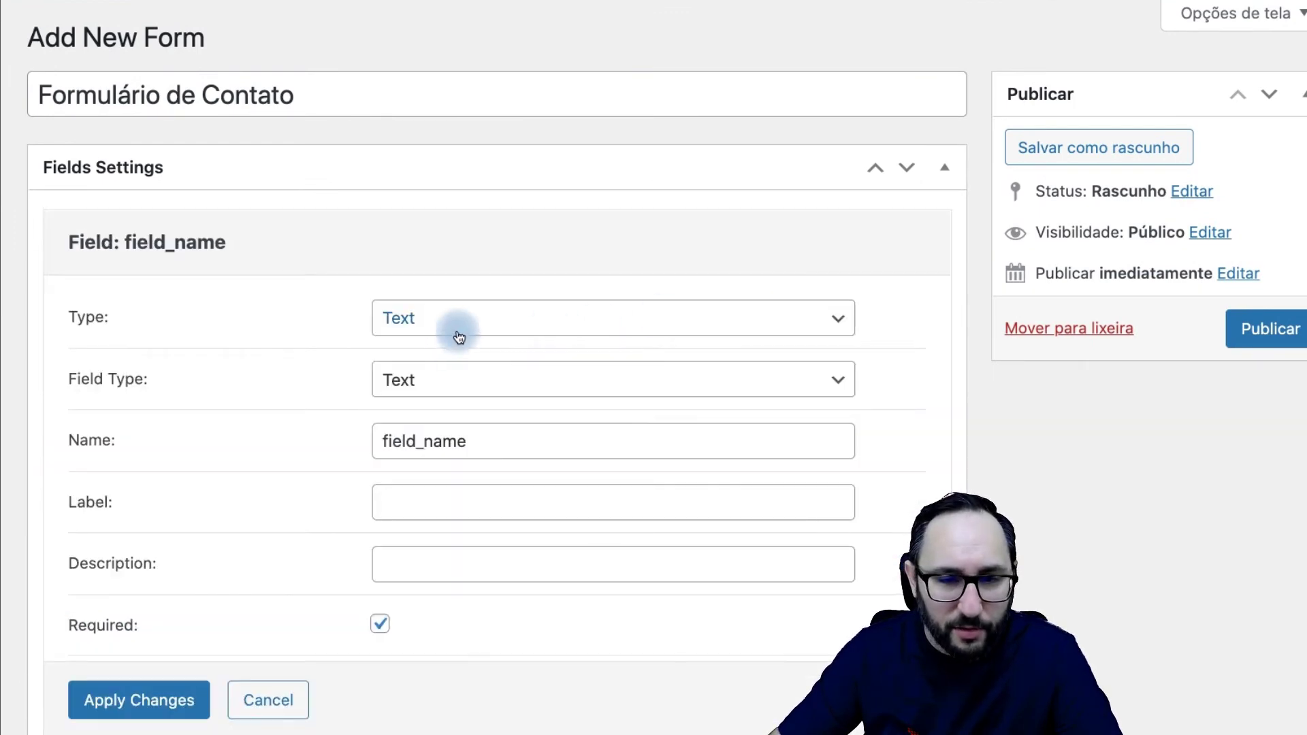
pyautogui.click(467, 320)
pyautogui.click(440, 385)
pyautogui.click(438, 403)
pyautogui.click(289, 426)
pyautogui.write('email')
pyautogui.press('Tab')
pyautogui.click(175, 700)
pyautogui.scroll(-10, 305, 510)
pyautogui.scroll(-4, 307, 512)
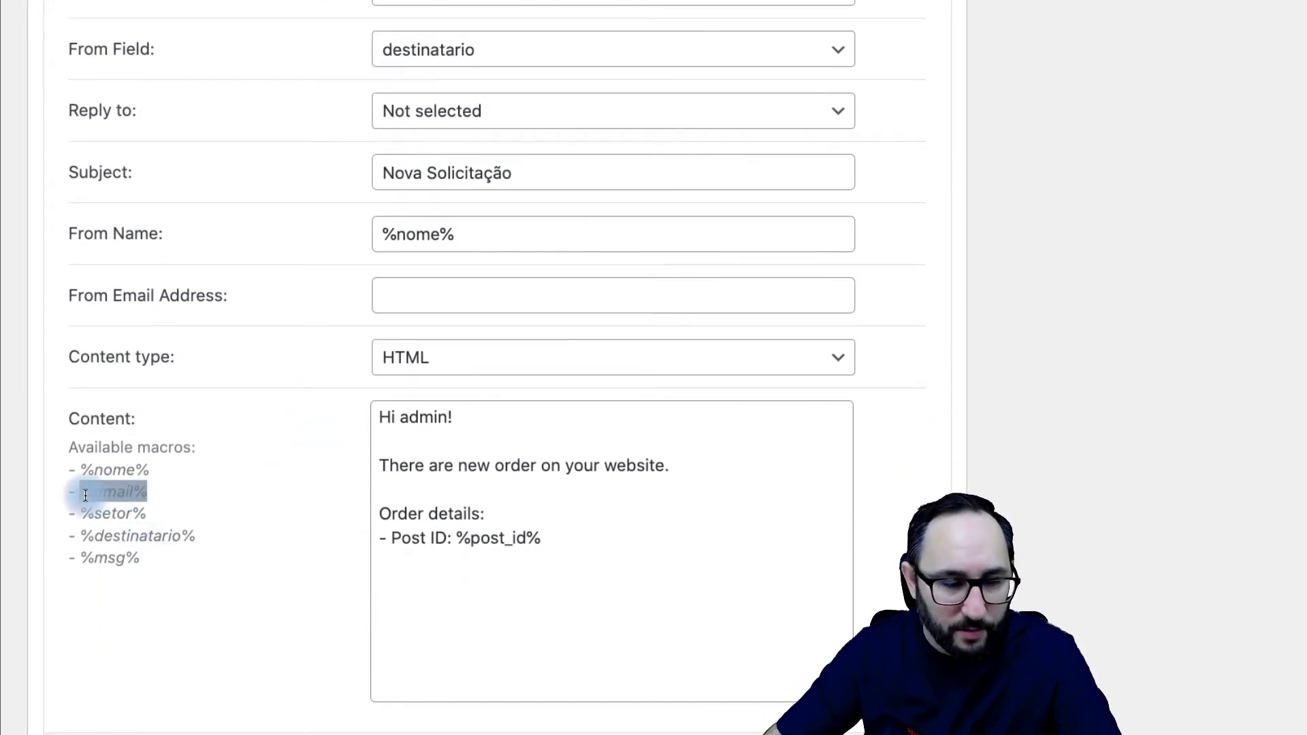
# Step: Set From Email Address to the %email% macro
pyautogui.click(417, 298)
pyautogui.write('%email%')
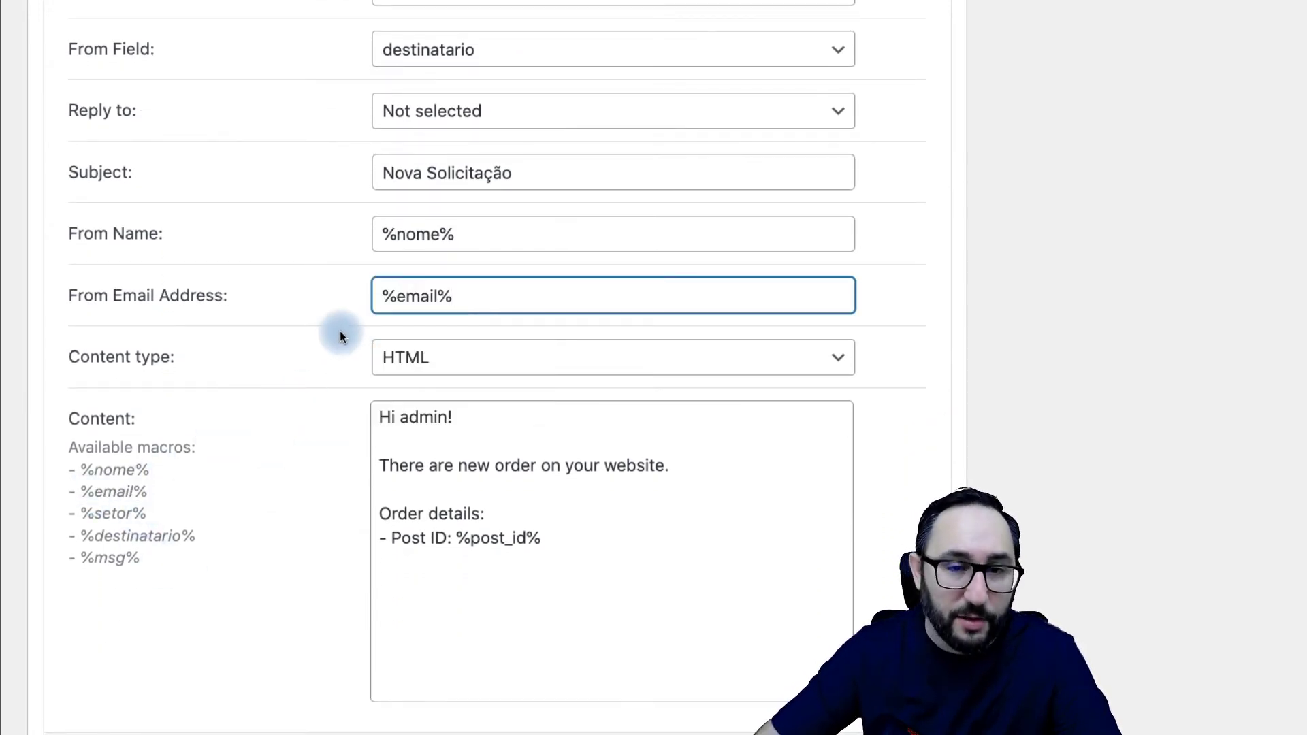
pyautogui.scroll(2, 341, 331)
# Step: Set Reply to 'Email from submitted form field' with email as the reply field
pyautogui.click(115, 254)
pyautogui.click(463, 251)
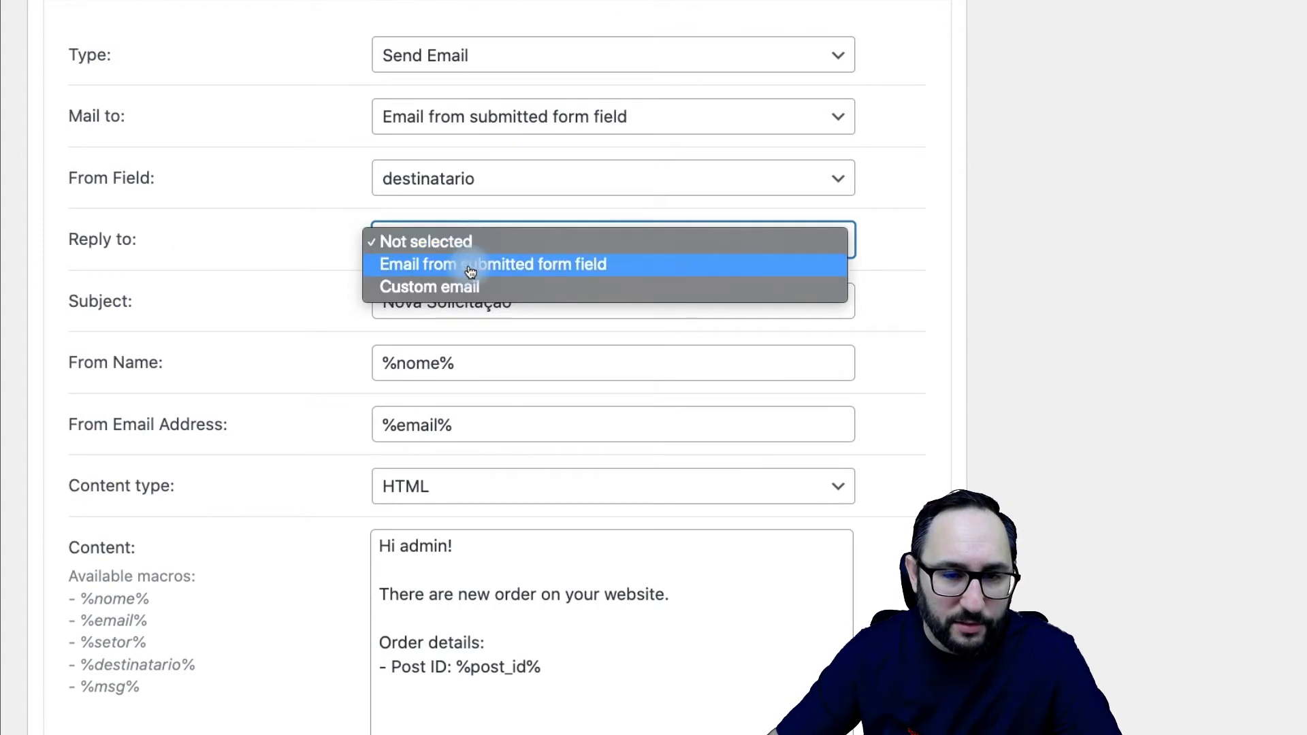
pyautogui.click(417, 272)
pyautogui.click(460, 248)
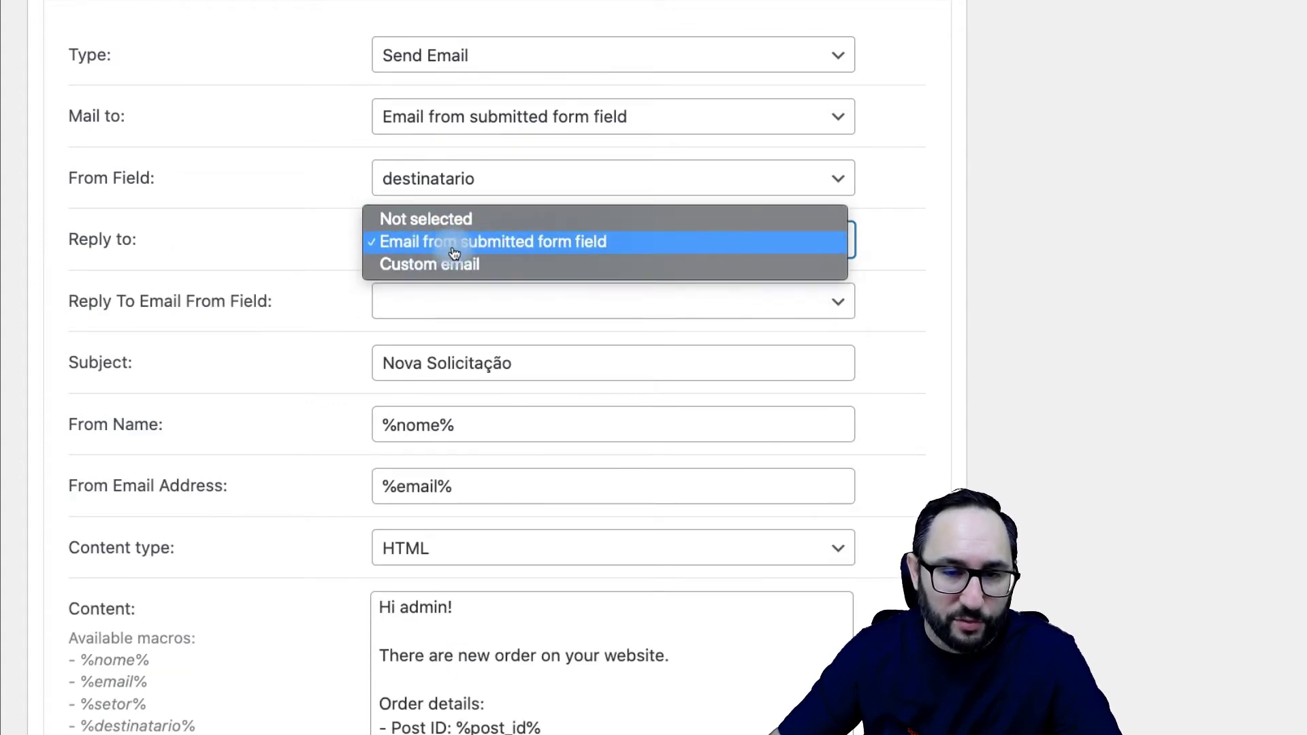
pyautogui.click(542, 251)
pyautogui.click(452, 300)
pyautogui.click(397, 326)
pyautogui.click(346, 307)
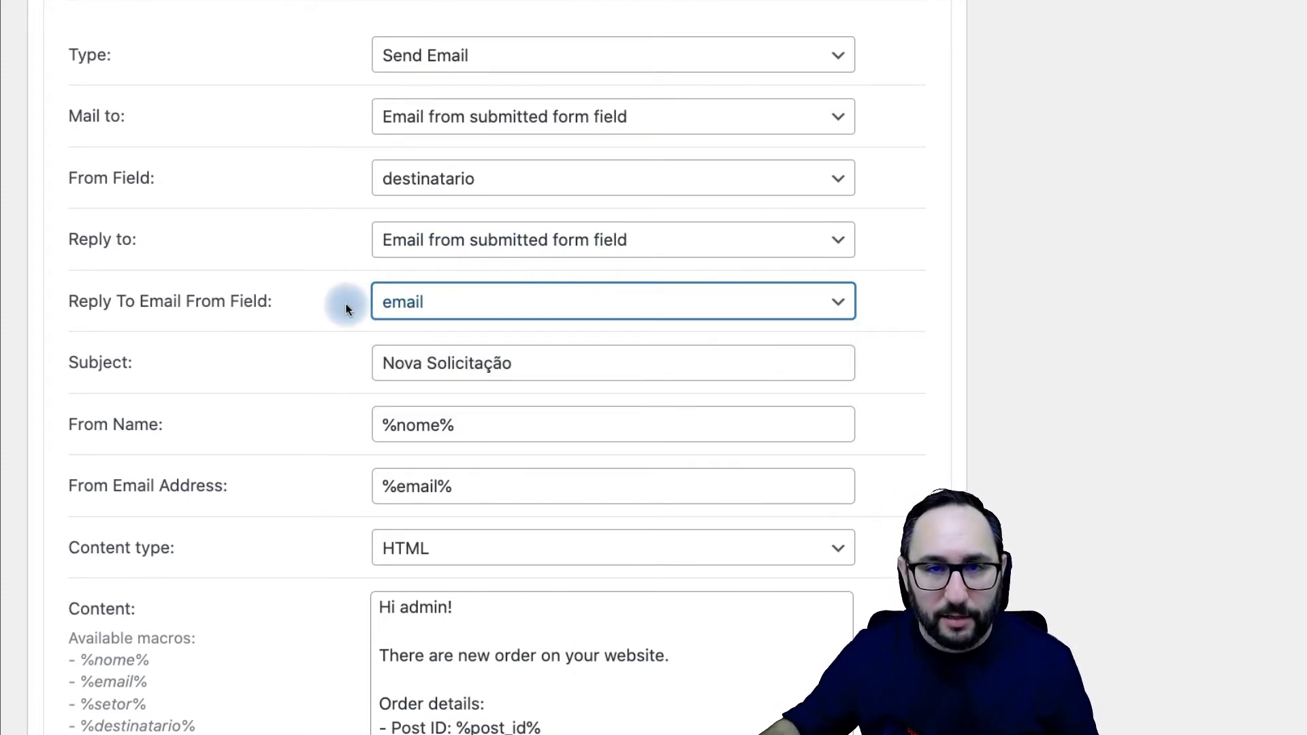
pyautogui.scroll(-3, 337, 362)
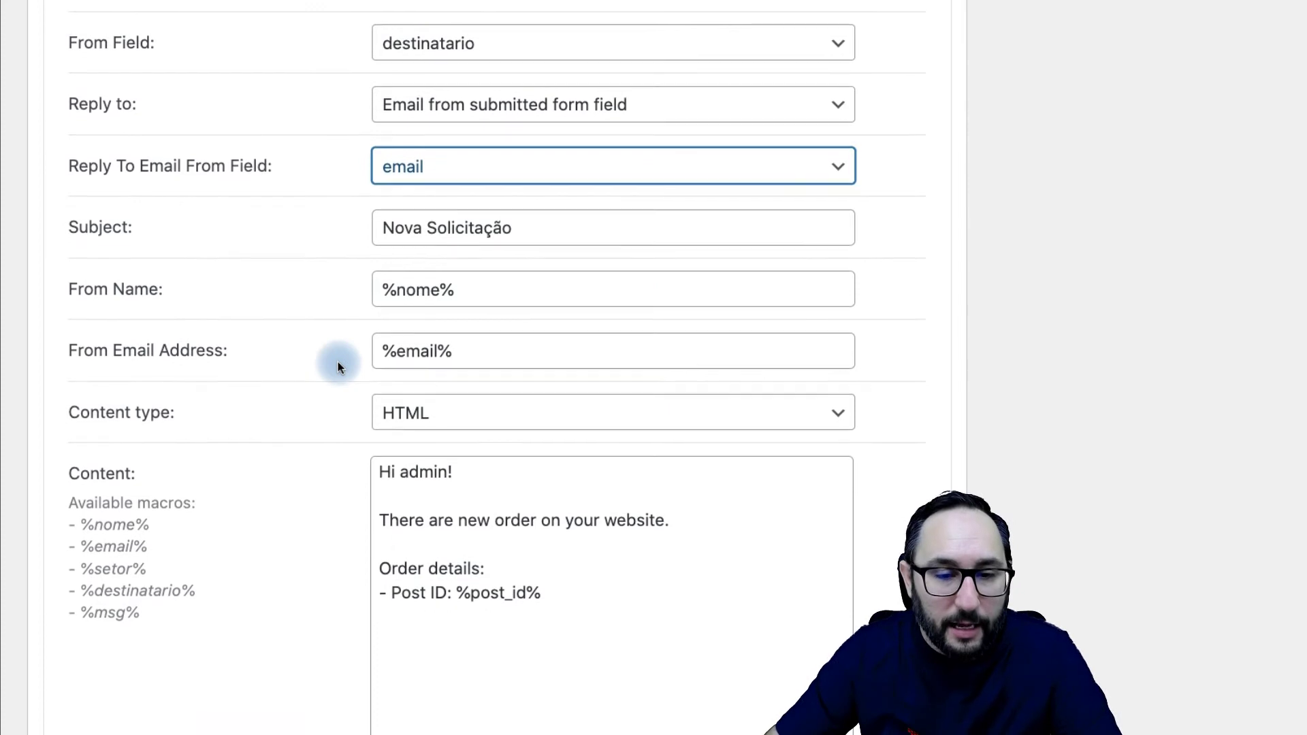
pyautogui.moveTo(583, 458); pyautogui.dragTo(312, 288)
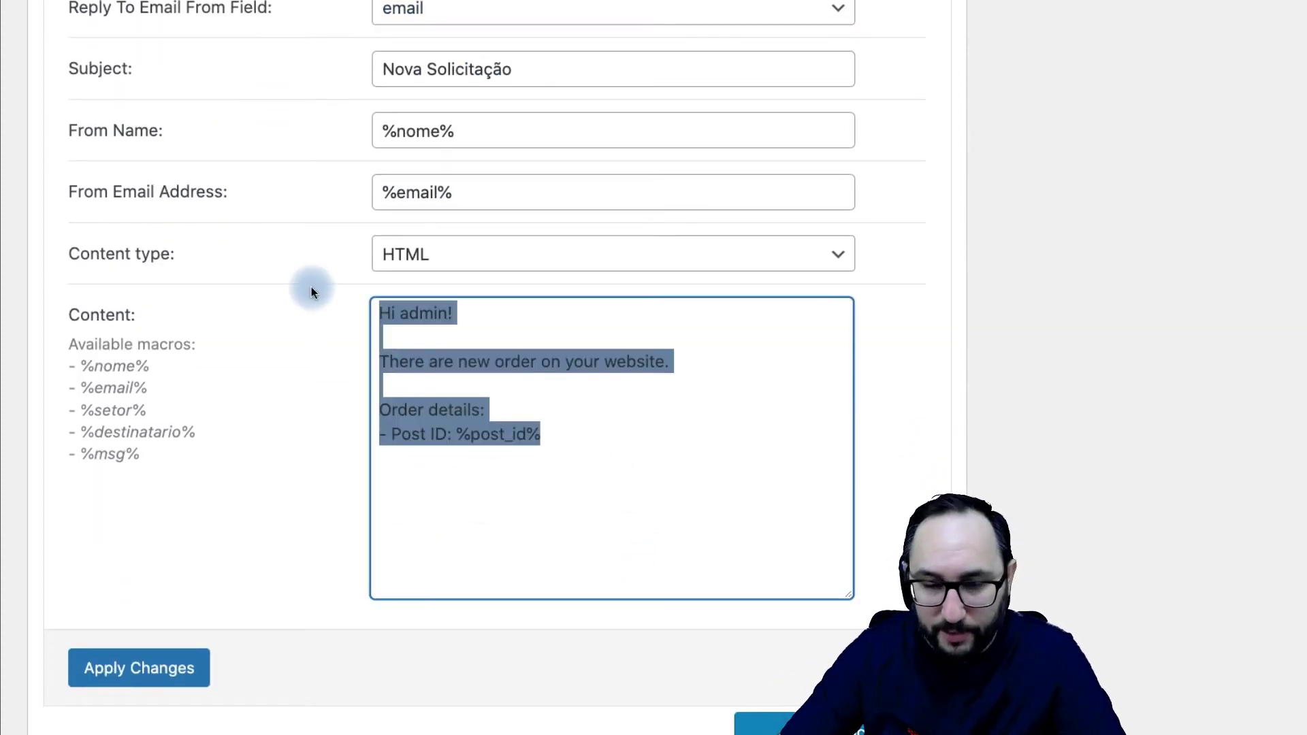
# Step: Clear the default Content and paste in the prepared draft message
pyautogui.press('BackSpace')
pyautogui.moveTo(85, 373); pyautogui.dragTo(147, 388)
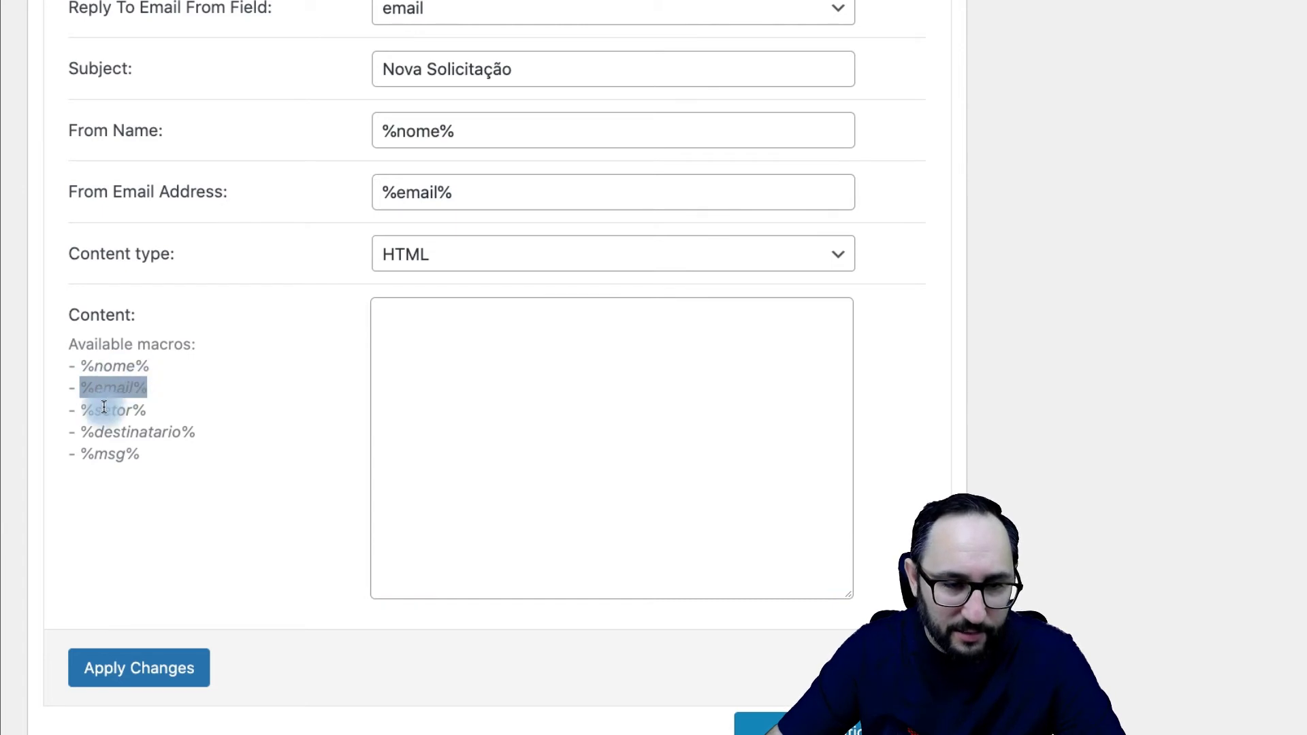
pyautogui.click(128, 412)
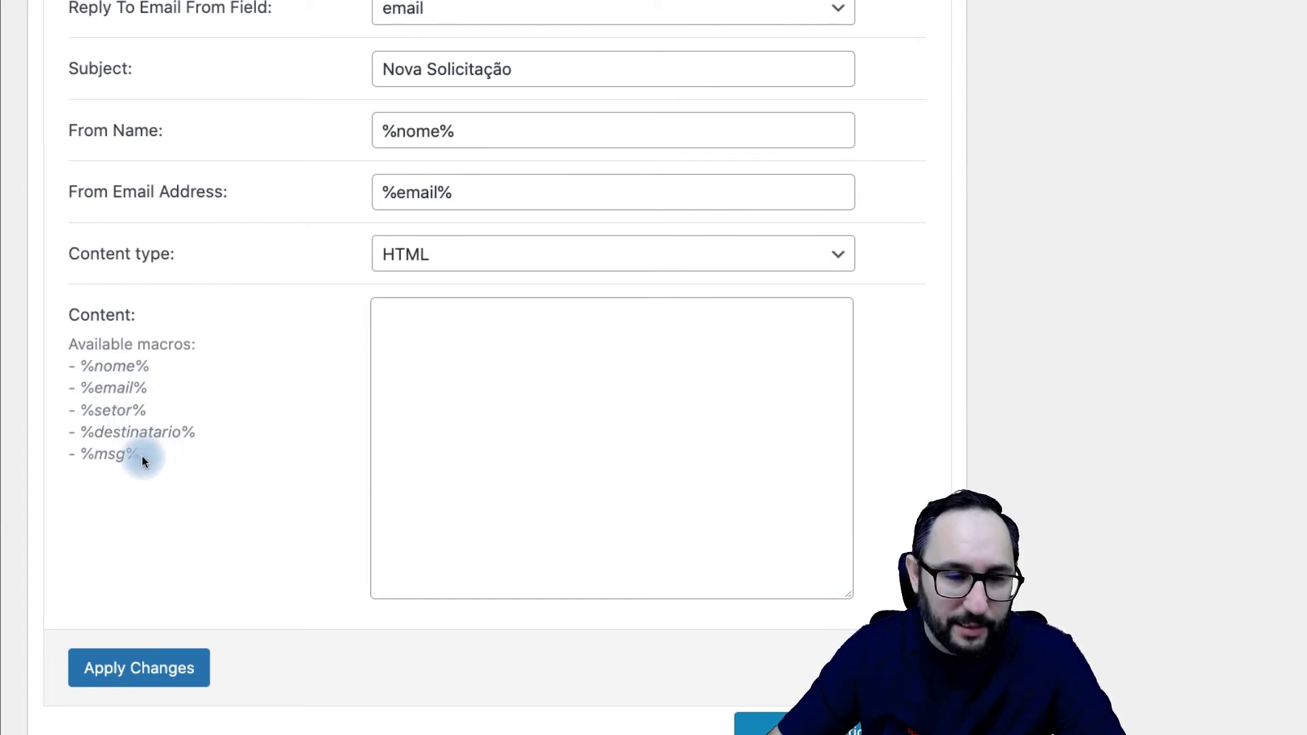
pyautogui.click(458, 545)
pyautogui.hotkey('ctrl', 'v')
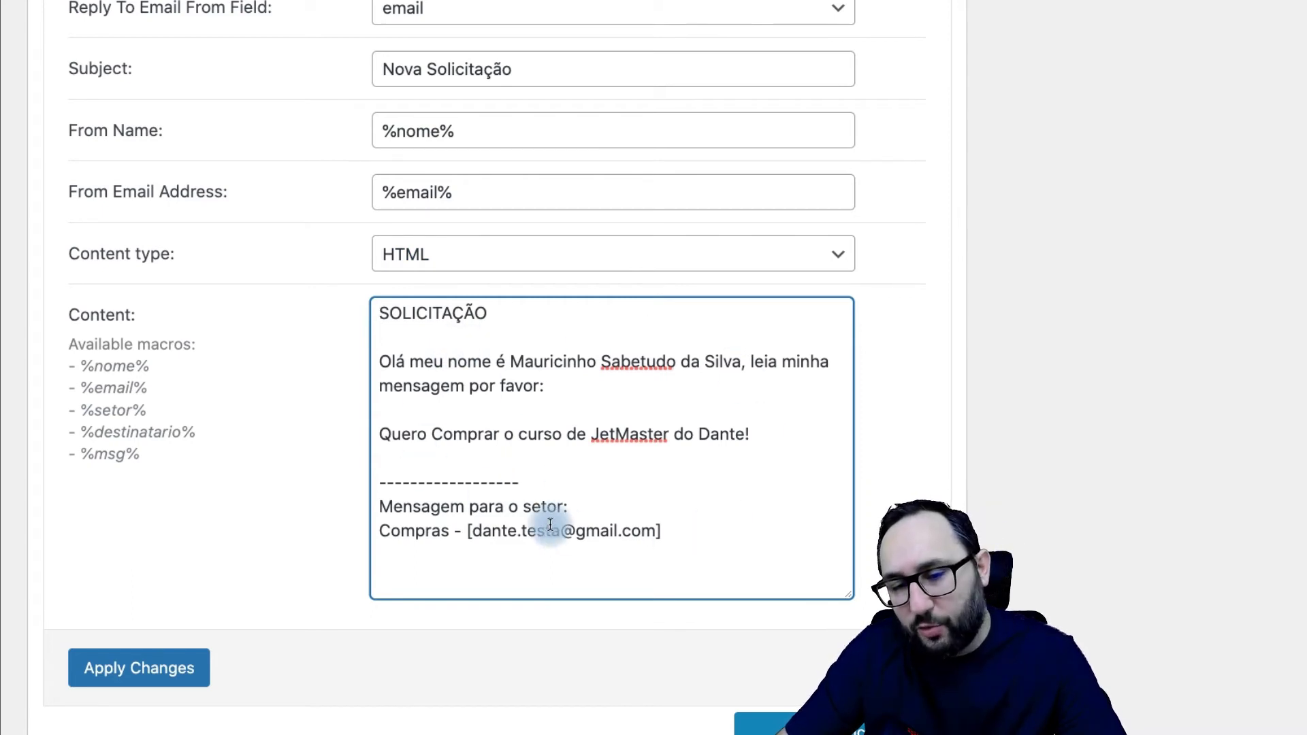
pyautogui.moveTo(144, 475); pyautogui.dragTo(59, 345)
pyautogui.click(415, 327)
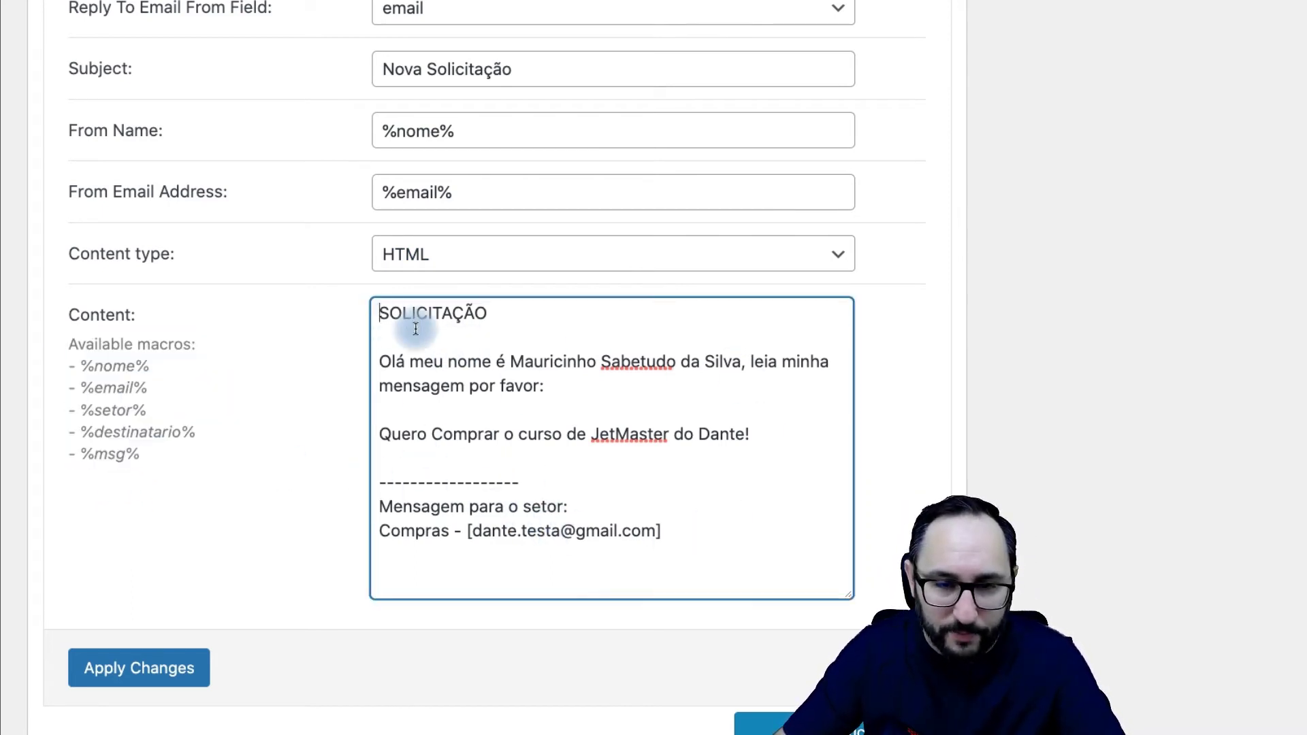
# Step: Make the h1 heading read 'NOVA SOLICITAÇÃO'
pyautogui.click(378, 325)
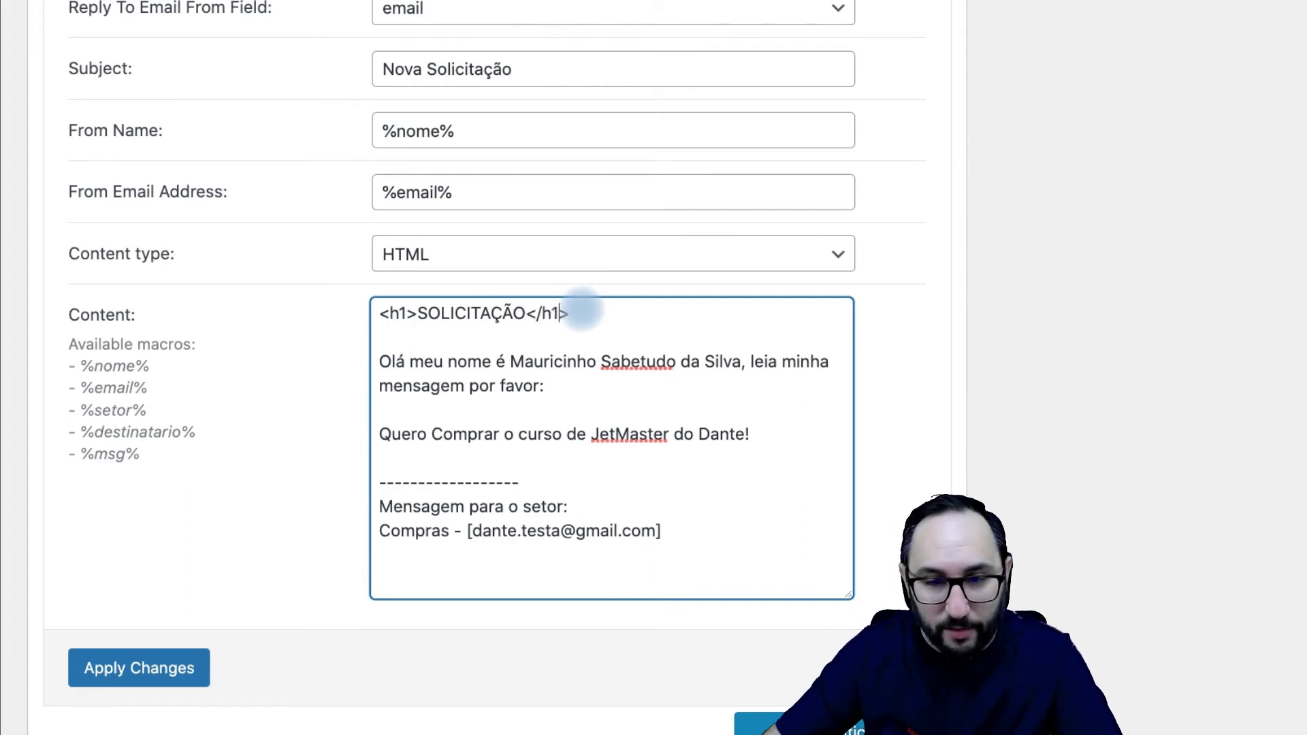
pyautogui.write('NOVA')
pyautogui.moveTo(379, 313); pyautogui.dragTo(661, 312)
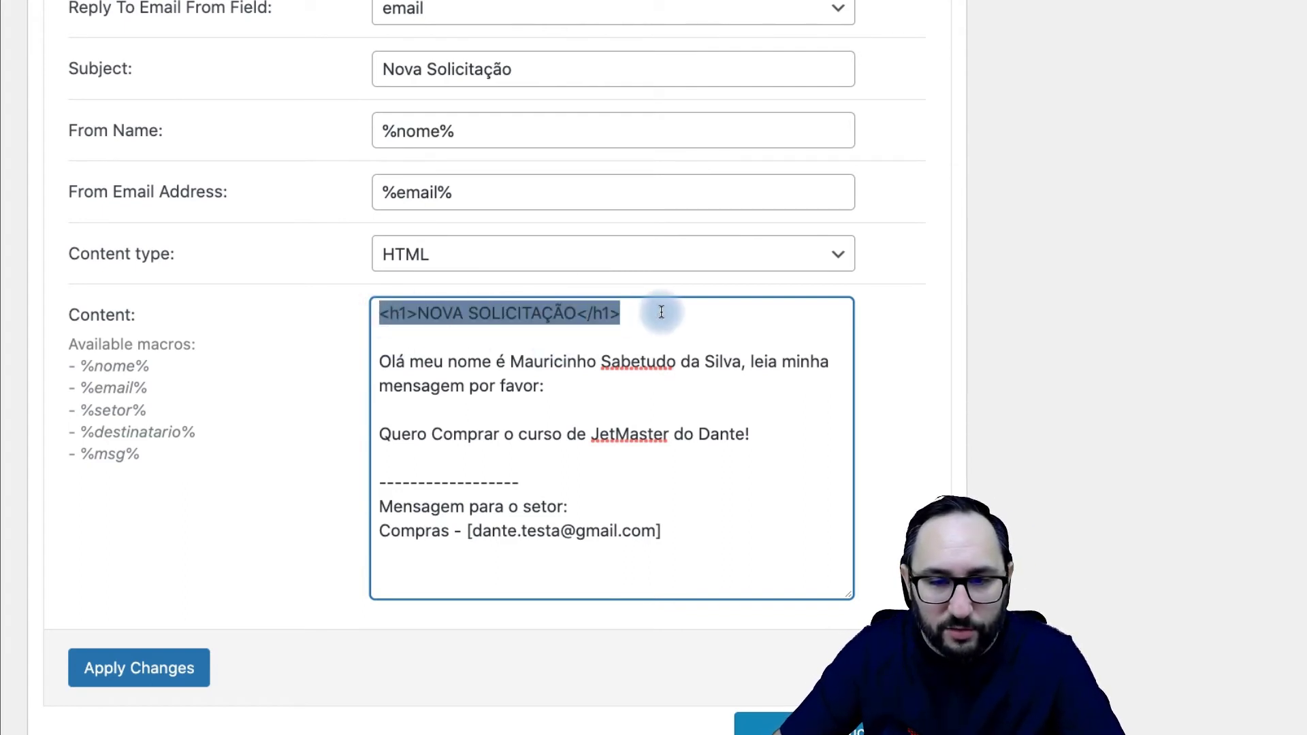
pyautogui.moveTo(365, 312); pyautogui.dragTo(416, 313)
pyautogui.moveTo(633, 313); pyautogui.dragTo(587, 314)
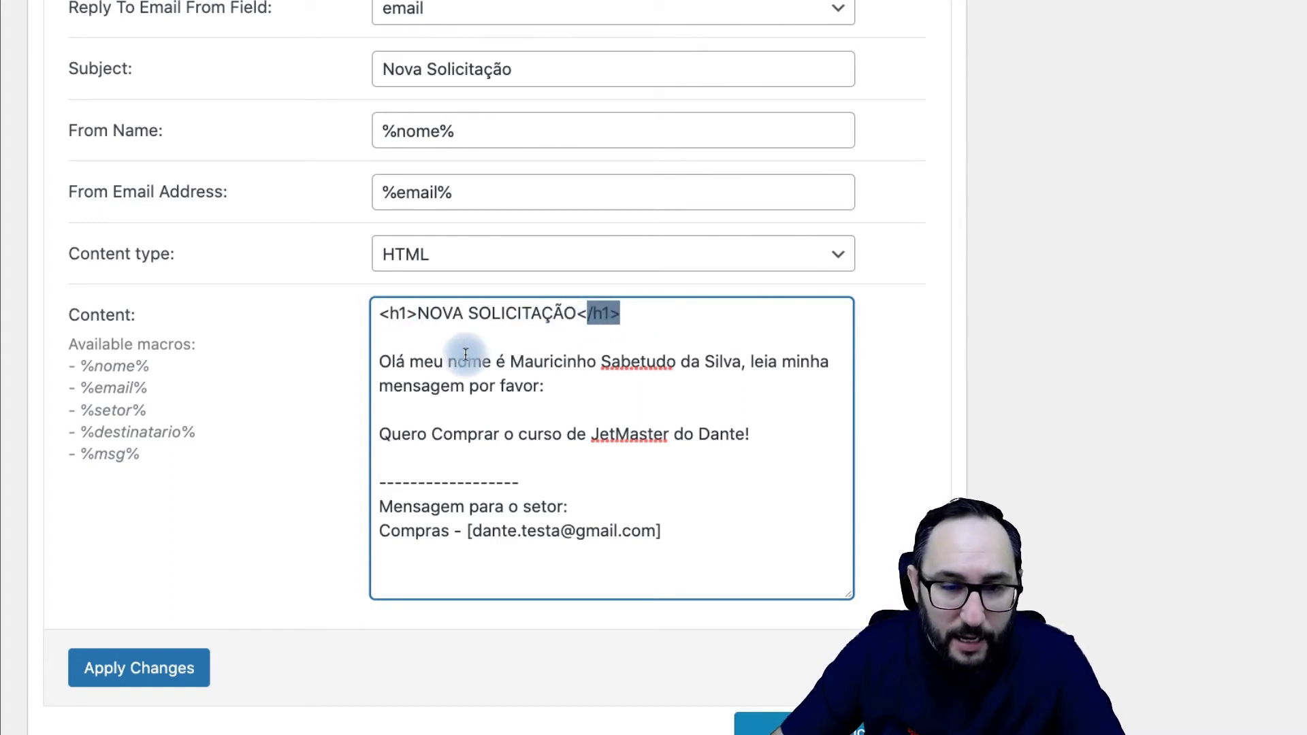
# Step: Replace the sample sender name in the greeting with a bold %nome% followed by a comma
pyautogui.moveTo(512, 363); pyautogui.dragTo(735, 363)
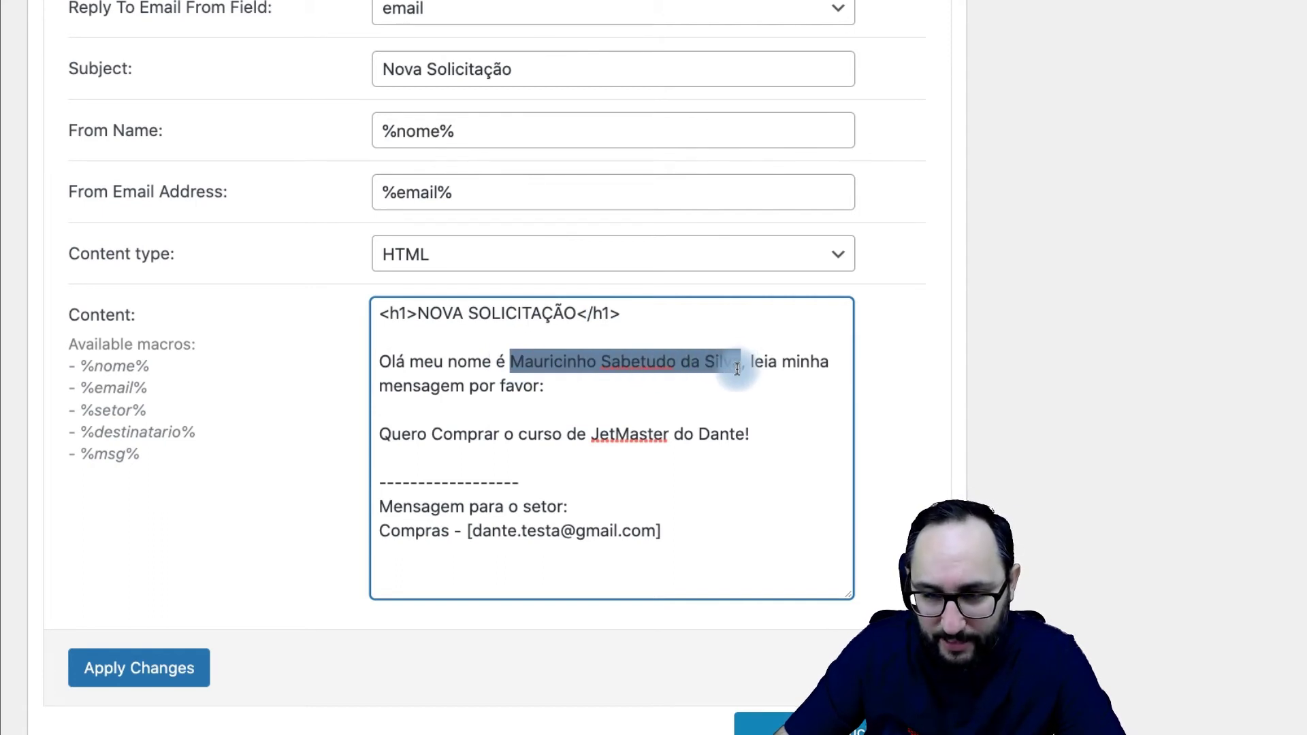
pyautogui.moveTo(737, 368); pyautogui.dragTo(742, 363)
pyautogui.press('BackSpace')
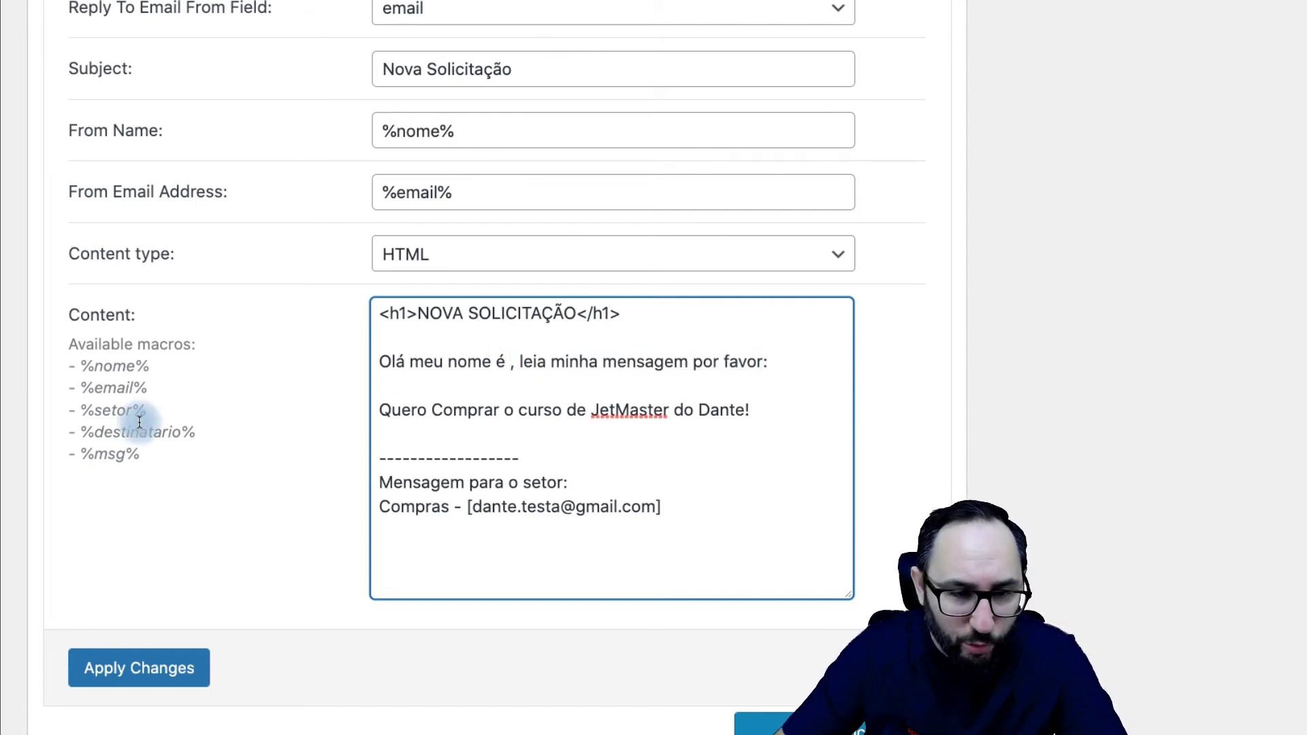
pyautogui.moveTo(149, 366); pyautogui.dragTo(87, 368)
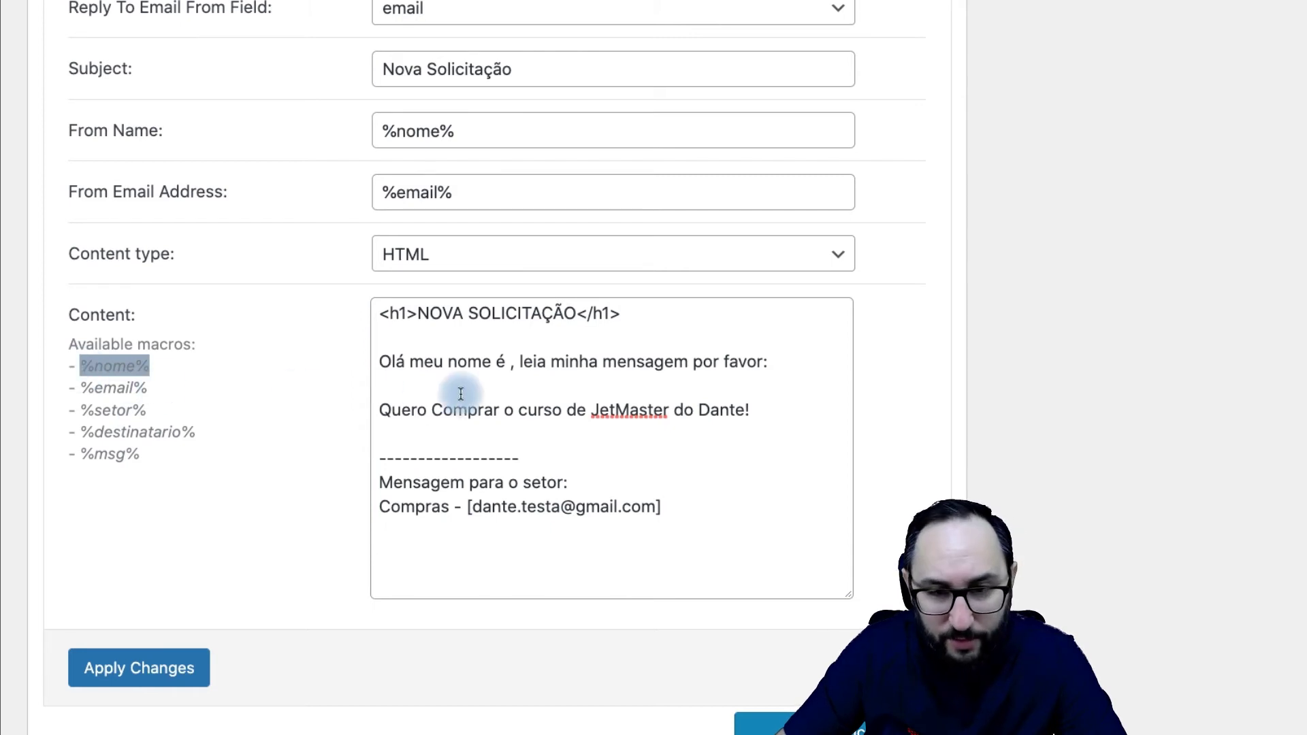
pyautogui.click(509, 363)
pyautogui.write('%nome%')
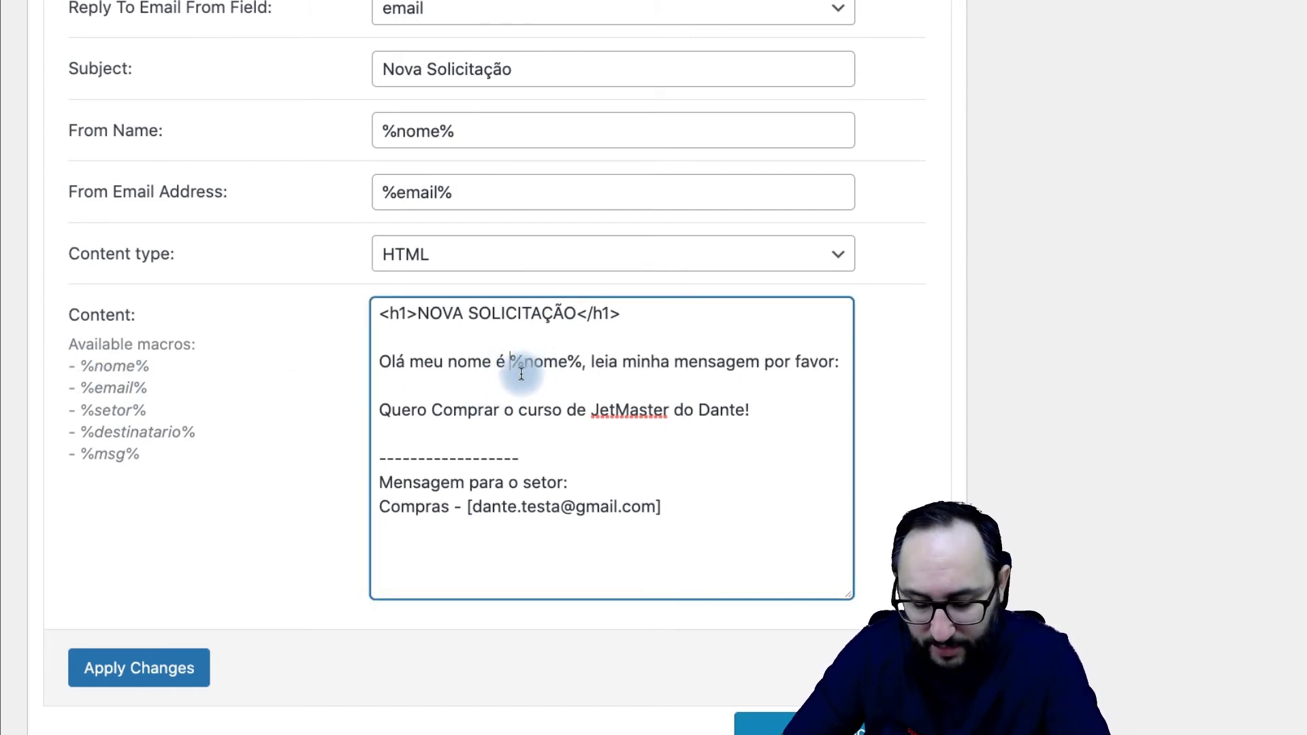
pyautogui.write('<>')
pyautogui.write('B>')
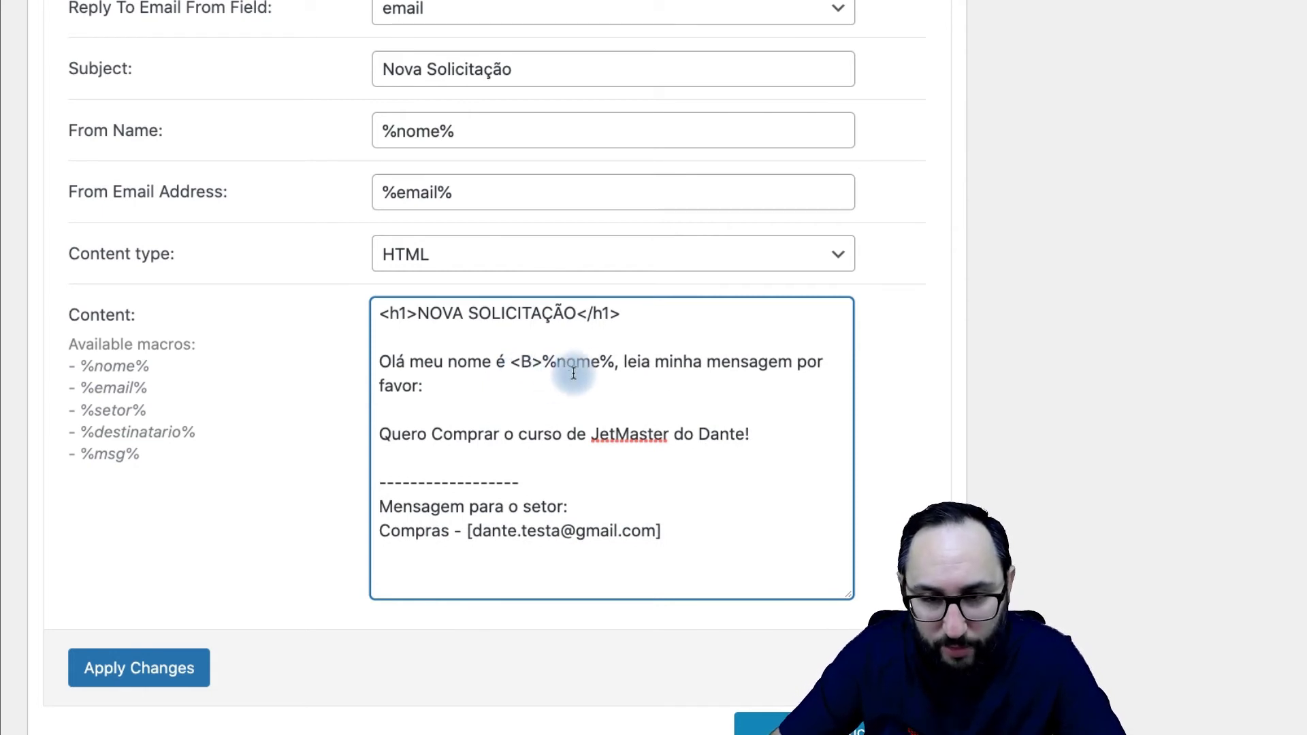
pyautogui.click(615, 373)
pyautogui.write('</B>')
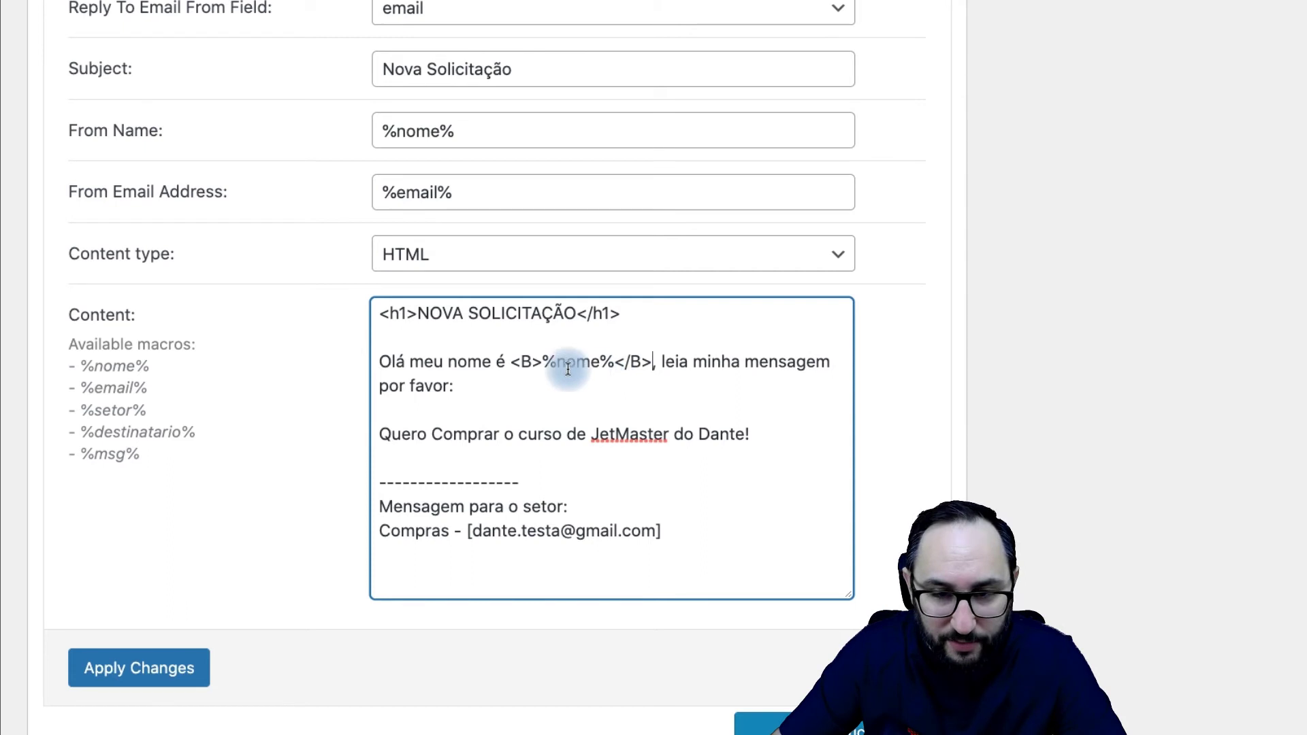
pyautogui.moveTo(512, 362); pyautogui.dragTo(651, 363)
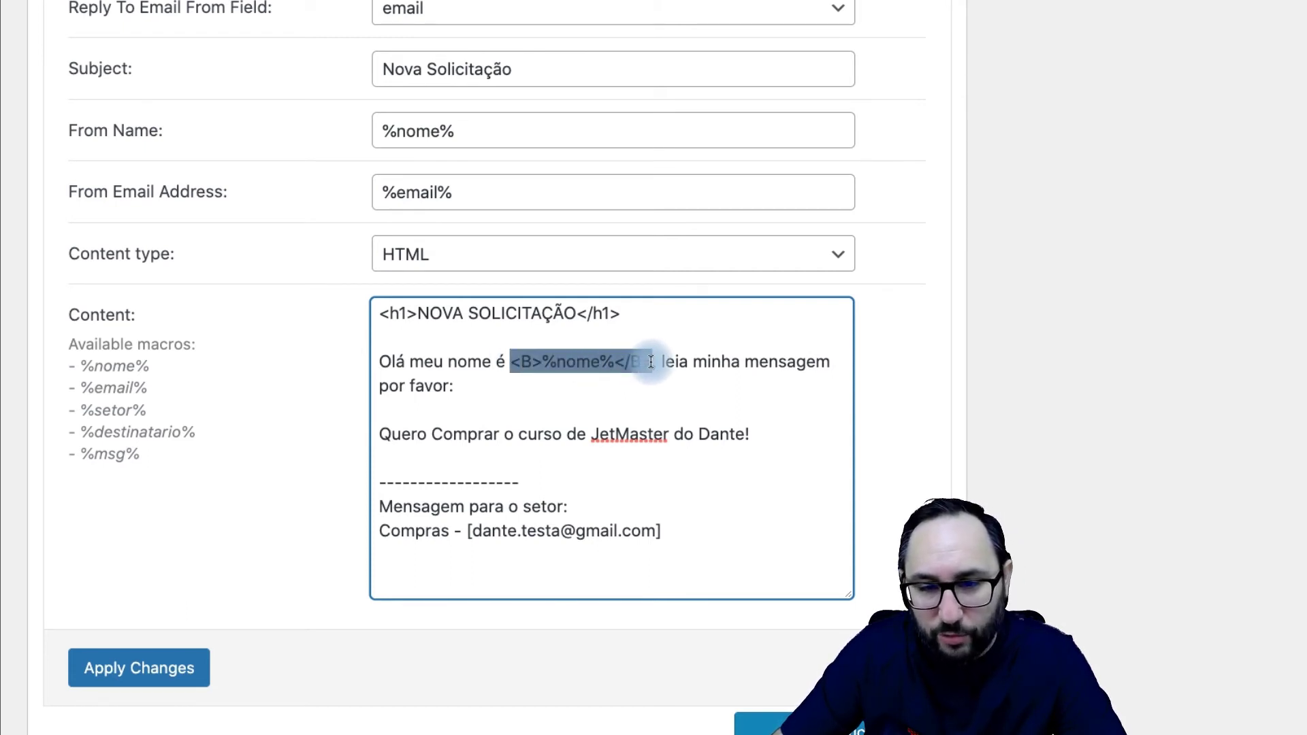
pyautogui.click(653, 362)
pyautogui.write(',')
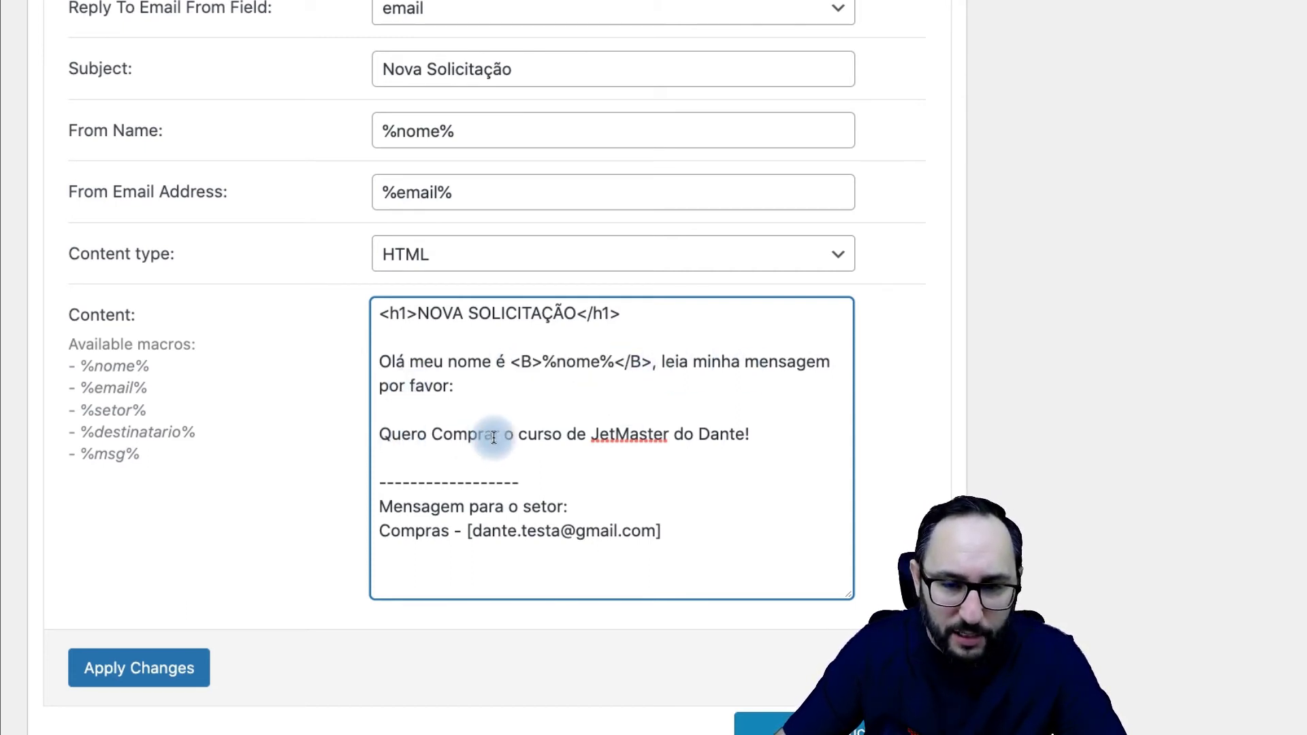
# Step: Remove the sample course message line for %msg% and bold the 'Mensagem para o setor' line
pyautogui.moveTo(762, 433); pyautogui.dragTo(385, 430)
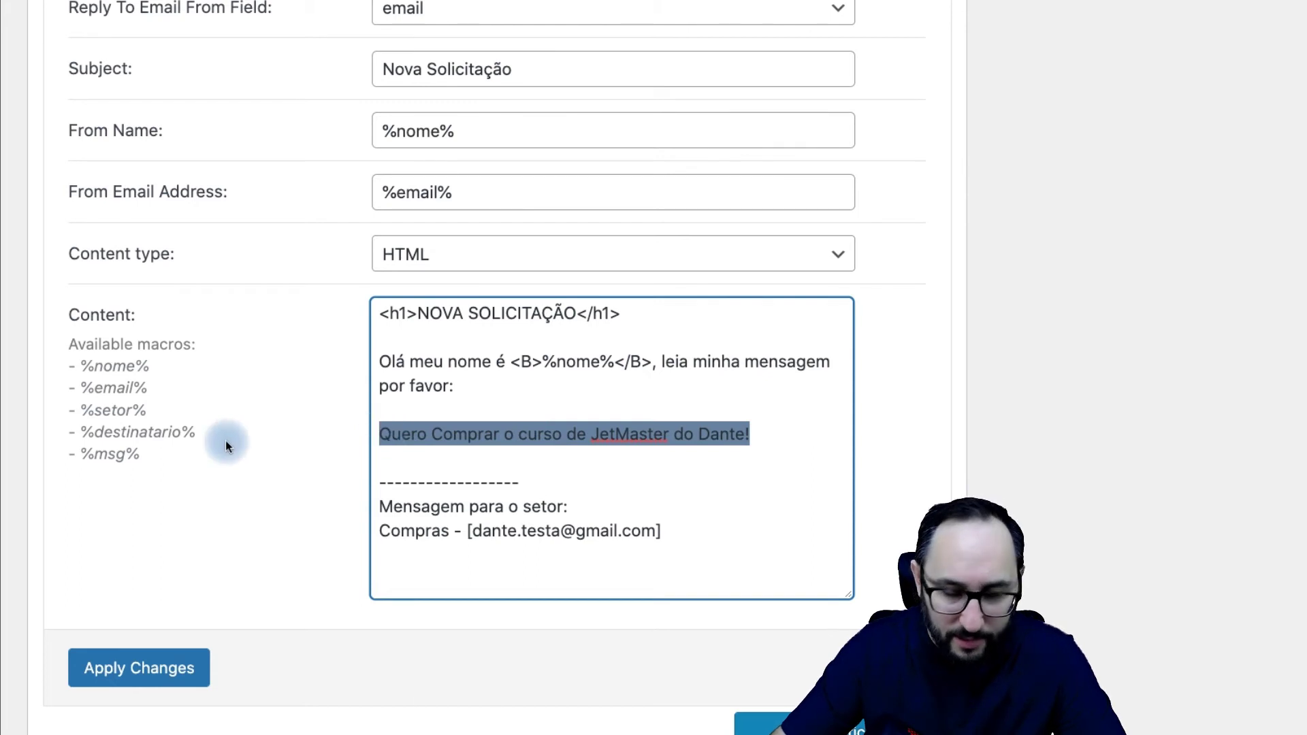
pyautogui.press('BackSpace')
pyautogui.moveTo(145, 463); pyautogui.dragTo(375, 433)
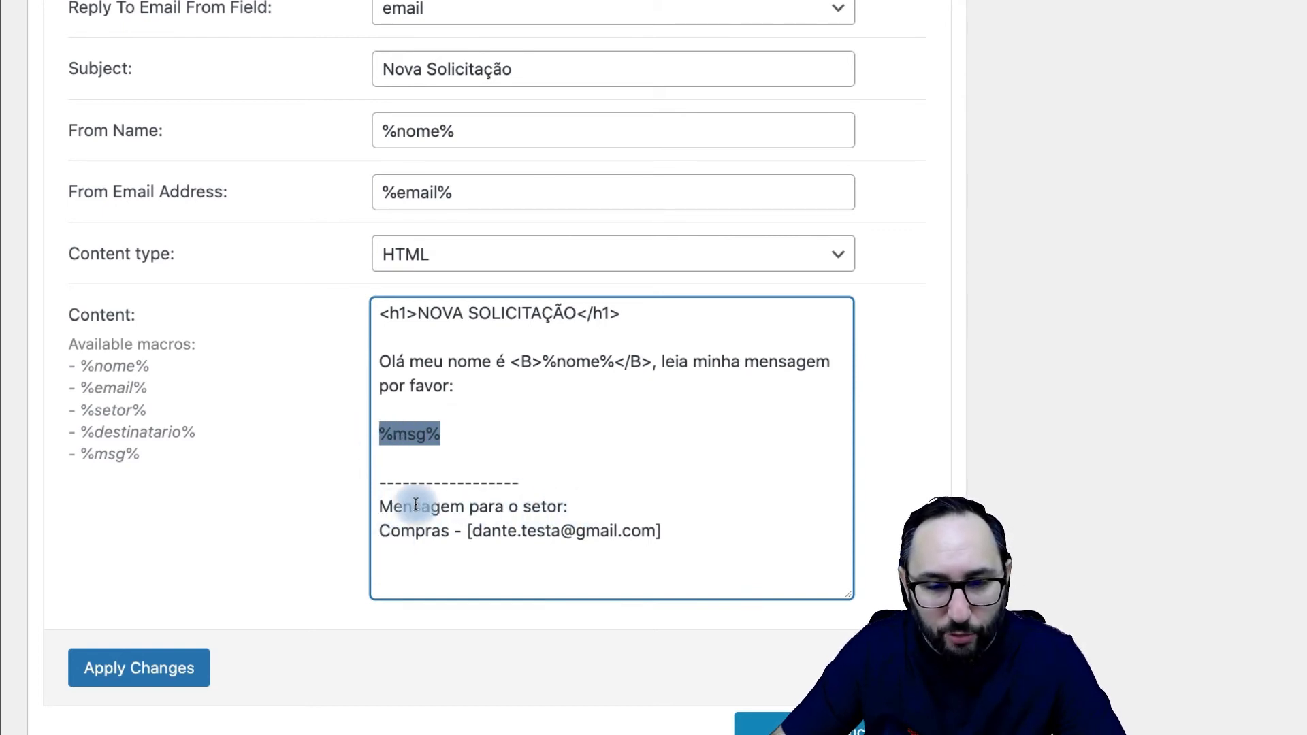
pyautogui.click(388, 513)
pyautogui.write('B')
pyautogui.press('End')
pyautogui.write('</B>')
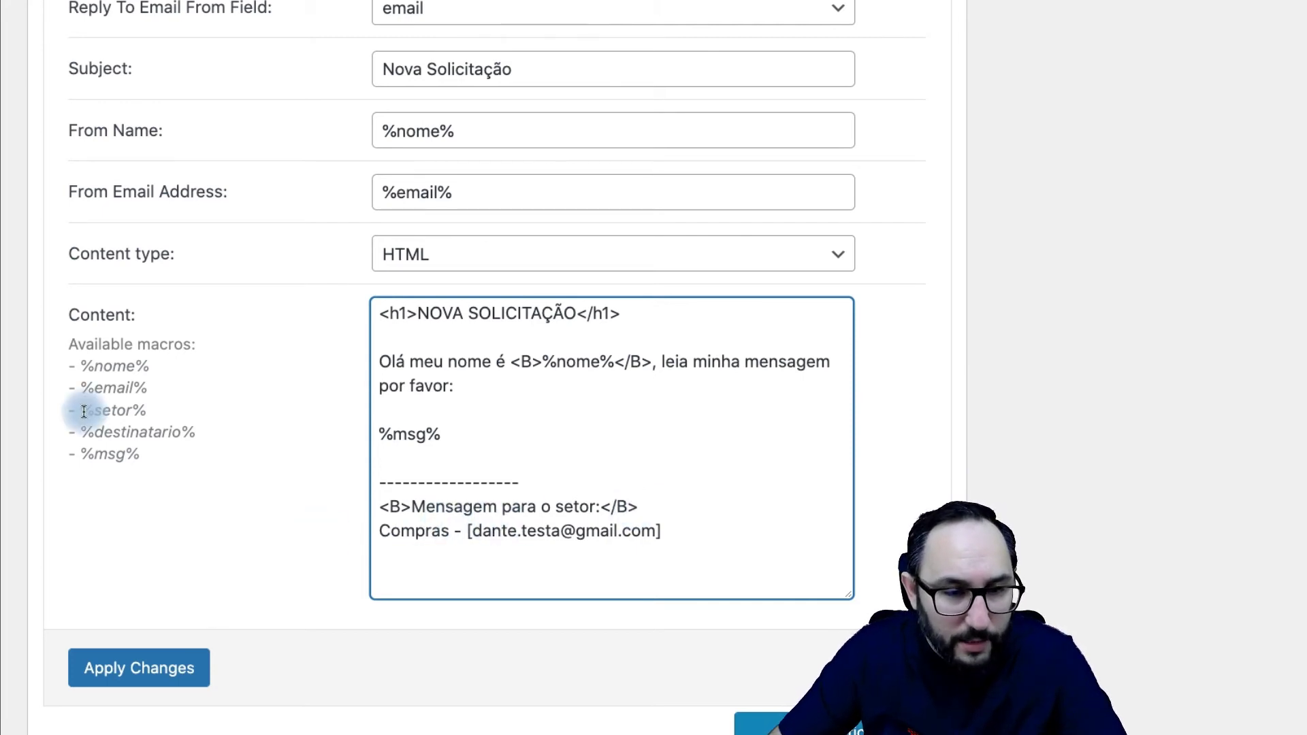
# Step: Replace 'Compras' with %setor% and the bracketed address with %destinatario%
pyautogui.moveTo(84, 411); pyautogui.dragTo(149, 410)
pyautogui.press('super+c')
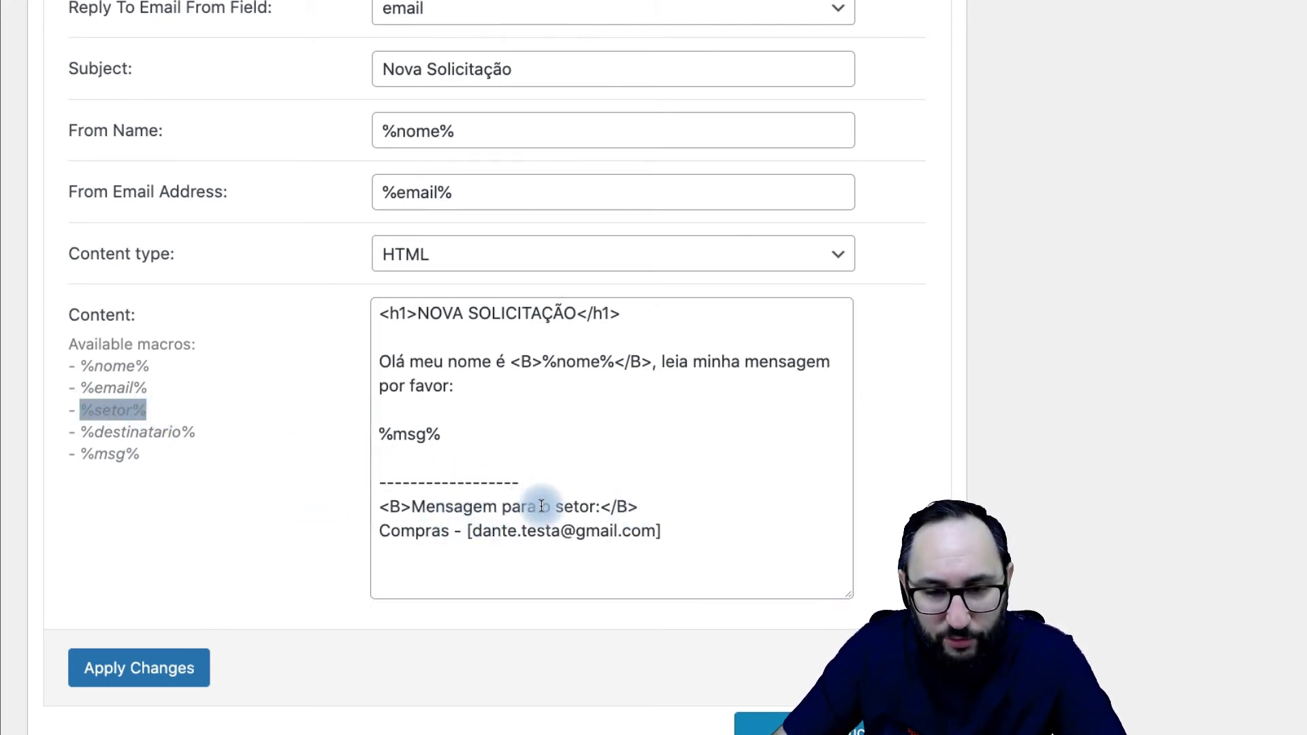
pyautogui.moveTo(446, 532); pyautogui.dragTo(379, 532)
pyautogui.press('super+v')
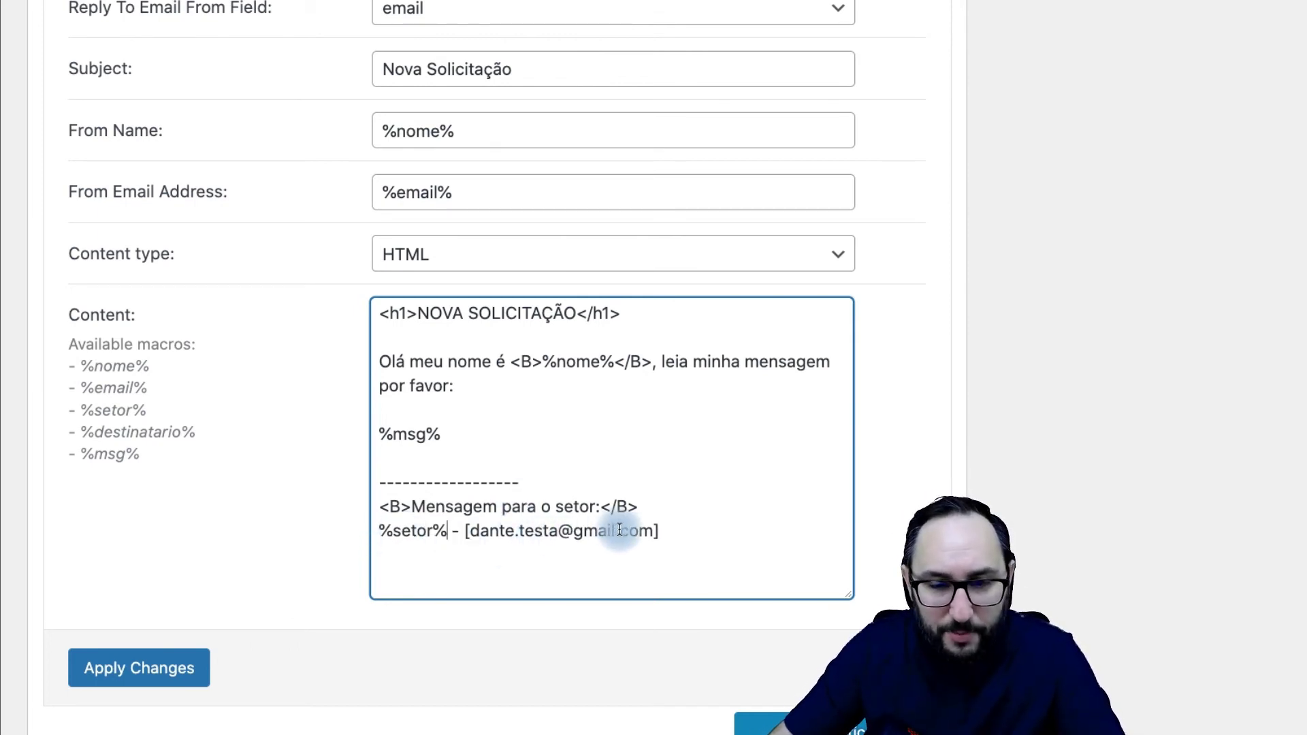
pyautogui.moveTo(206, 434); pyautogui.dragTo(99, 434)
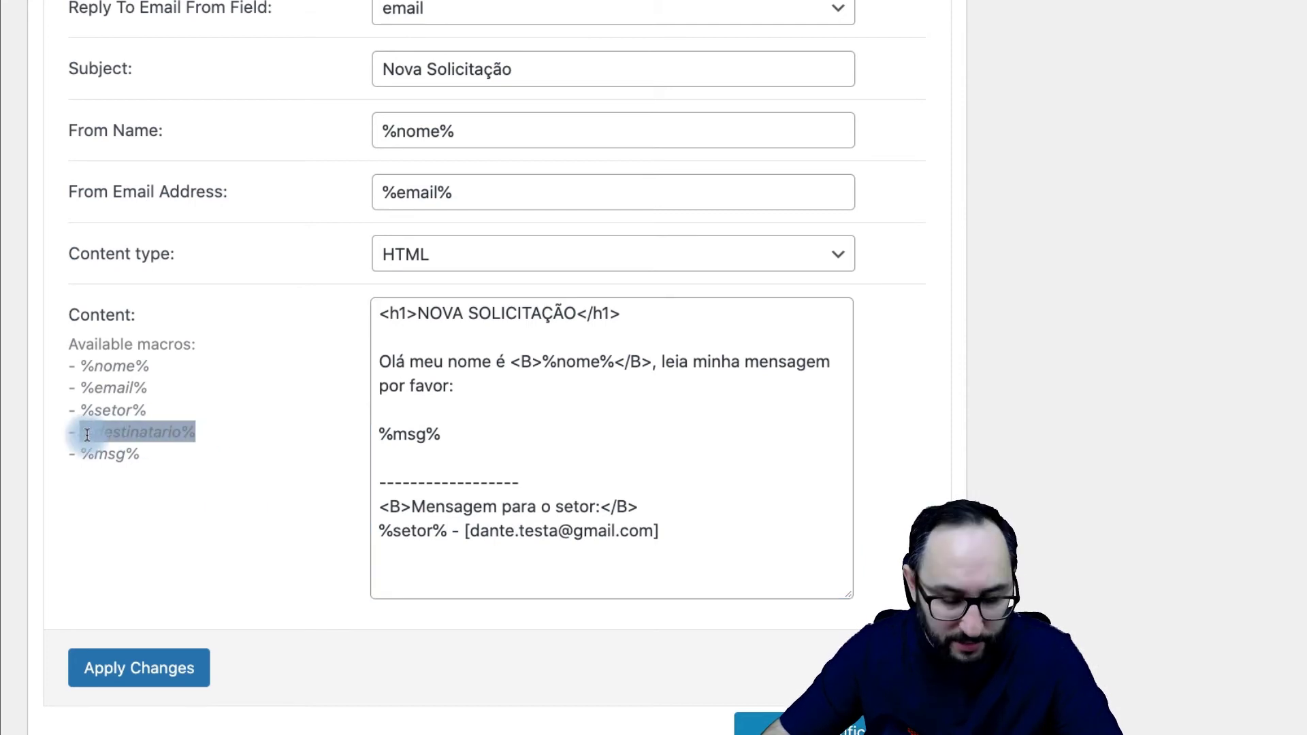
pyautogui.moveTo(655, 530); pyautogui.dragTo(466, 531)
pyautogui.write('%destinatario%')
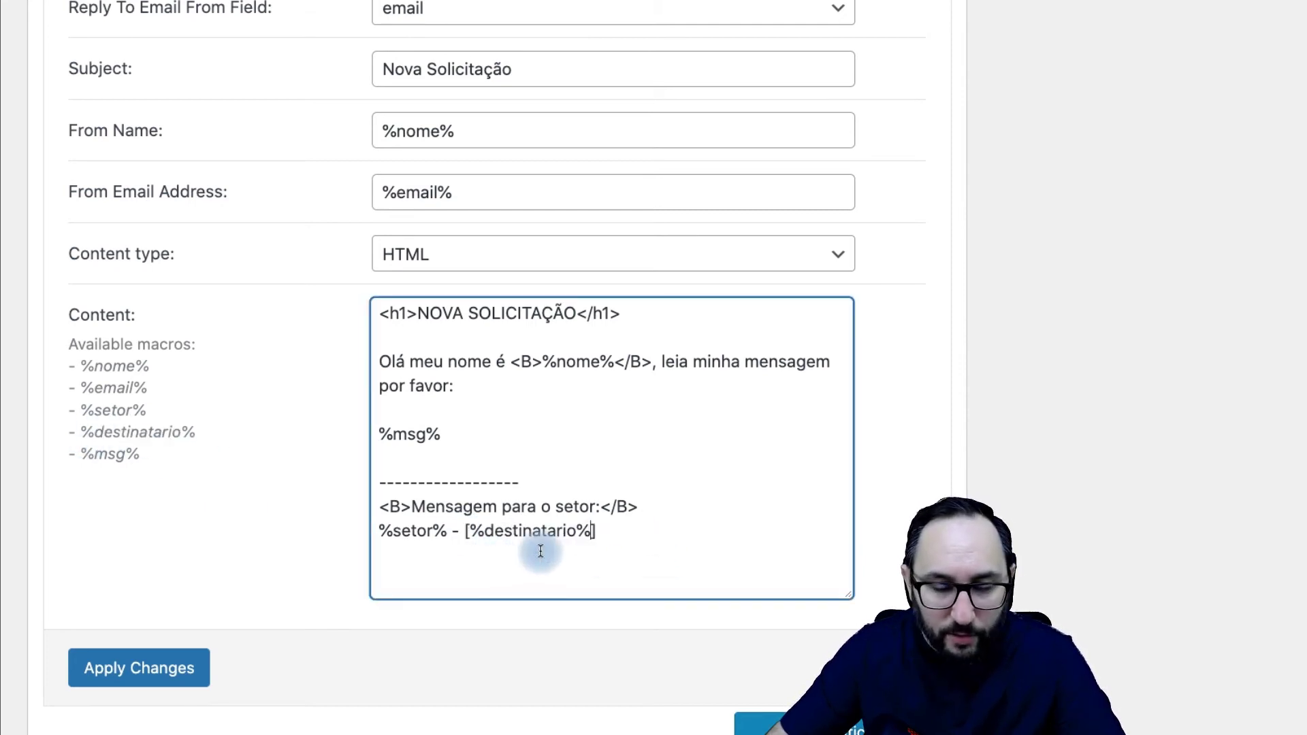
# Step: Review the finished email content and apply the notification changes
pyautogui.moveTo(585, 528); pyautogui.dragTo(373, 307)
pyautogui.click(554, 403)
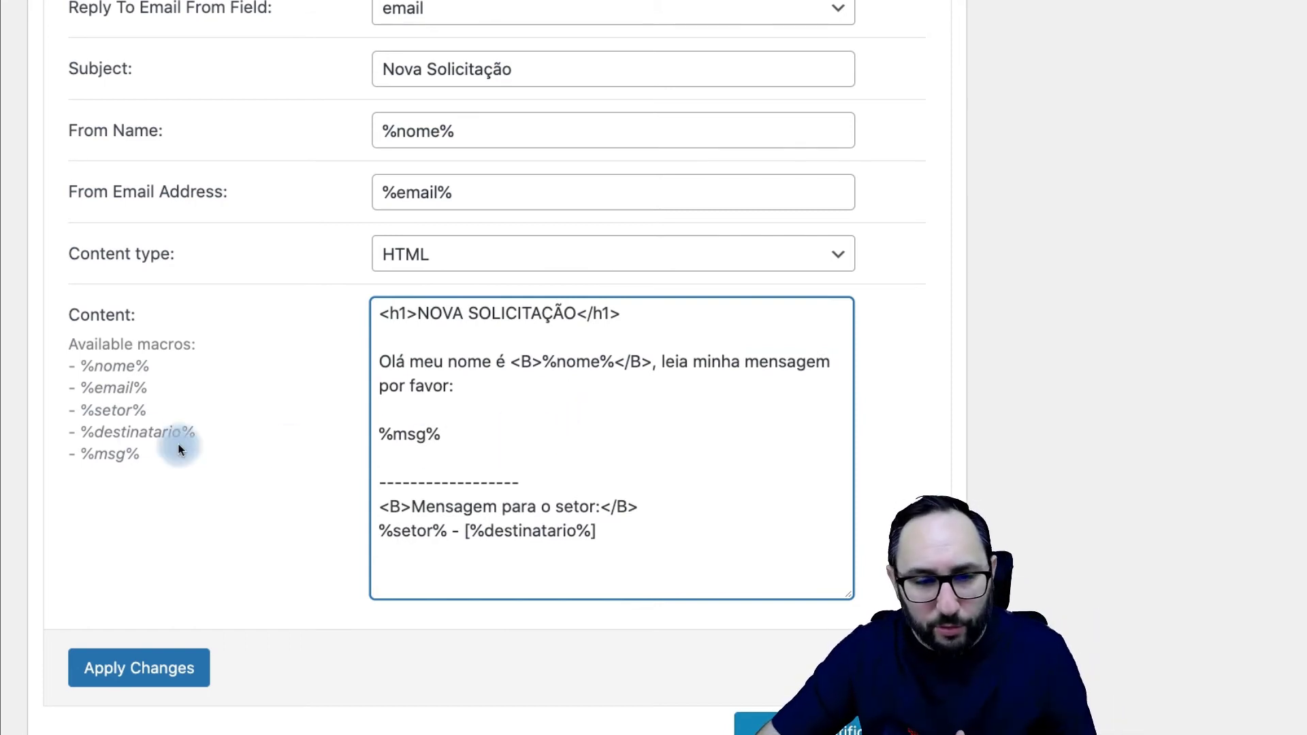
pyautogui.moveTo(95, 365); pyautogui.dragTo(168, 371)
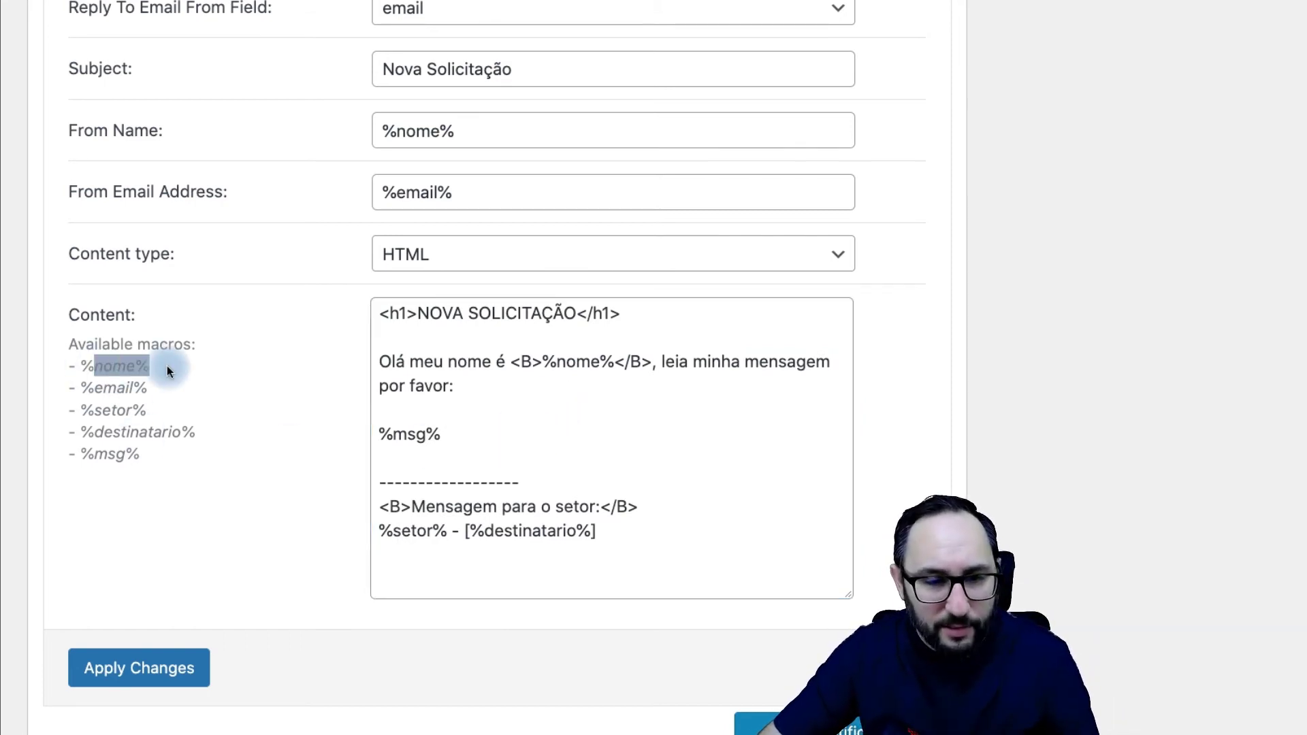
pyautogui.click(178, 677)
# Step: Publish the Formulário de Contato form and delete the old form widget from the page
pyautogui.scroll(8, 175, 671)
pyautogui.tripleClick(494, 445)
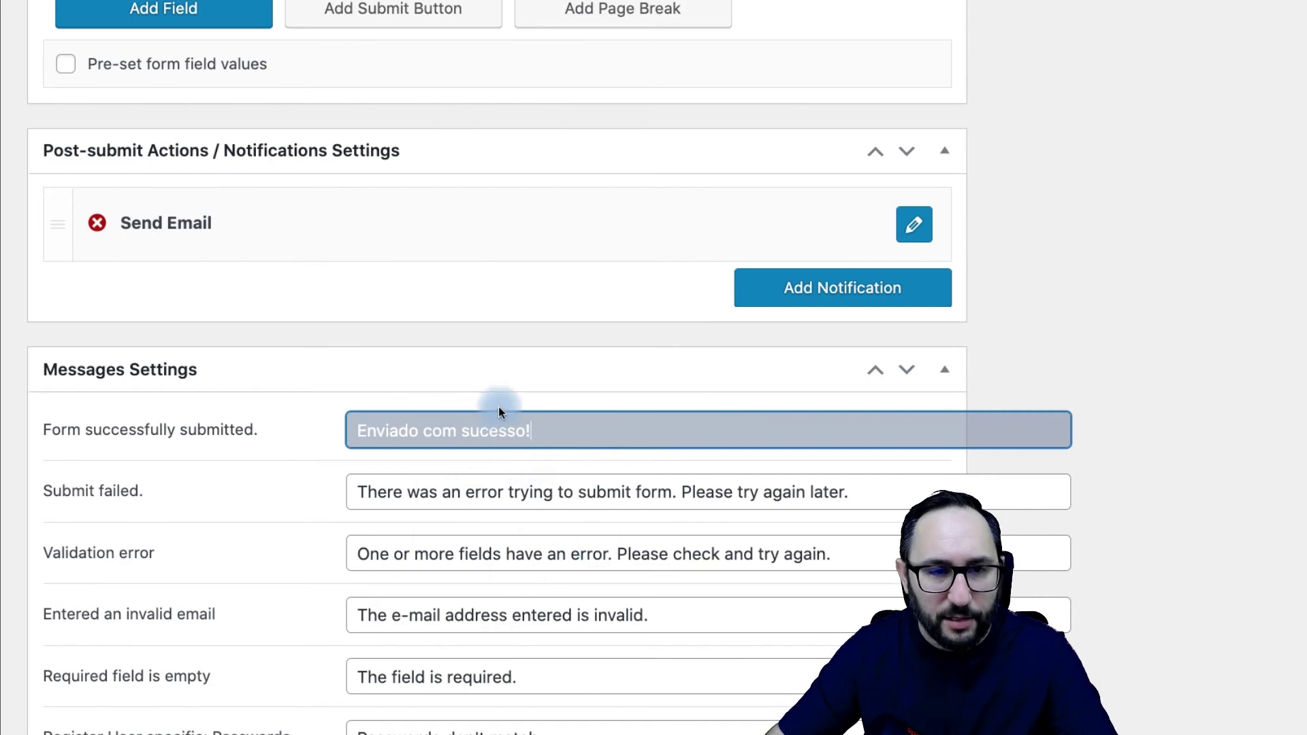
pyautogui.scroll(10, 498, 407)
pyautogui.click(1260, 344)
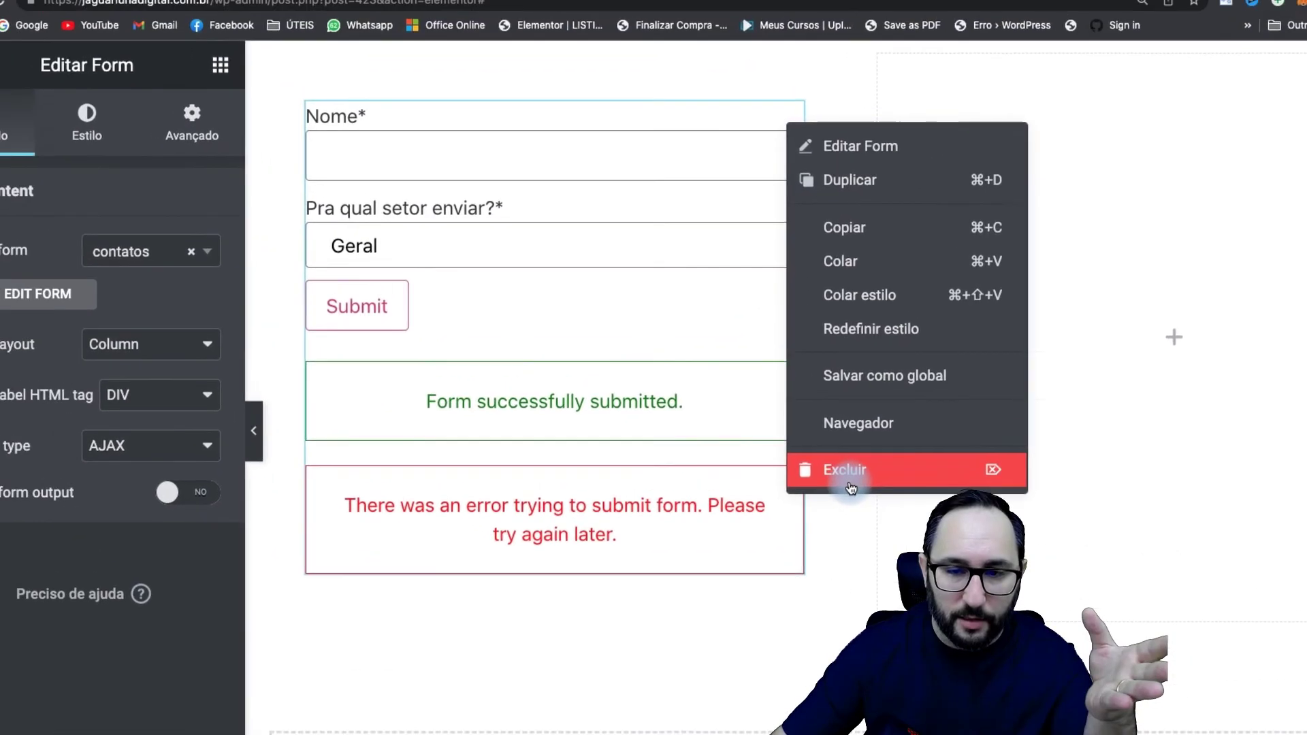
pyautogui.click(846, 473)
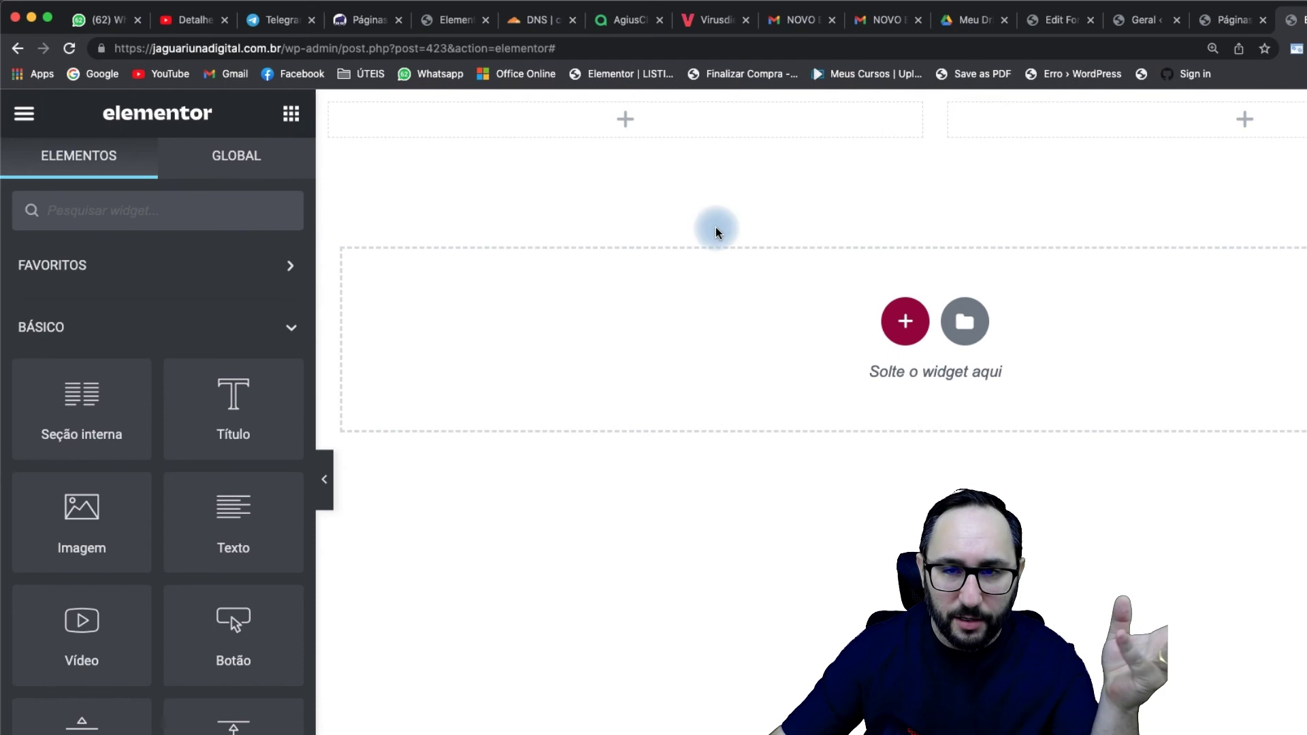
# Step: Drop a Form widget into the top section showing Formulário de Contato with AJAX submission, then update the page
pyautogui.write('FOR')
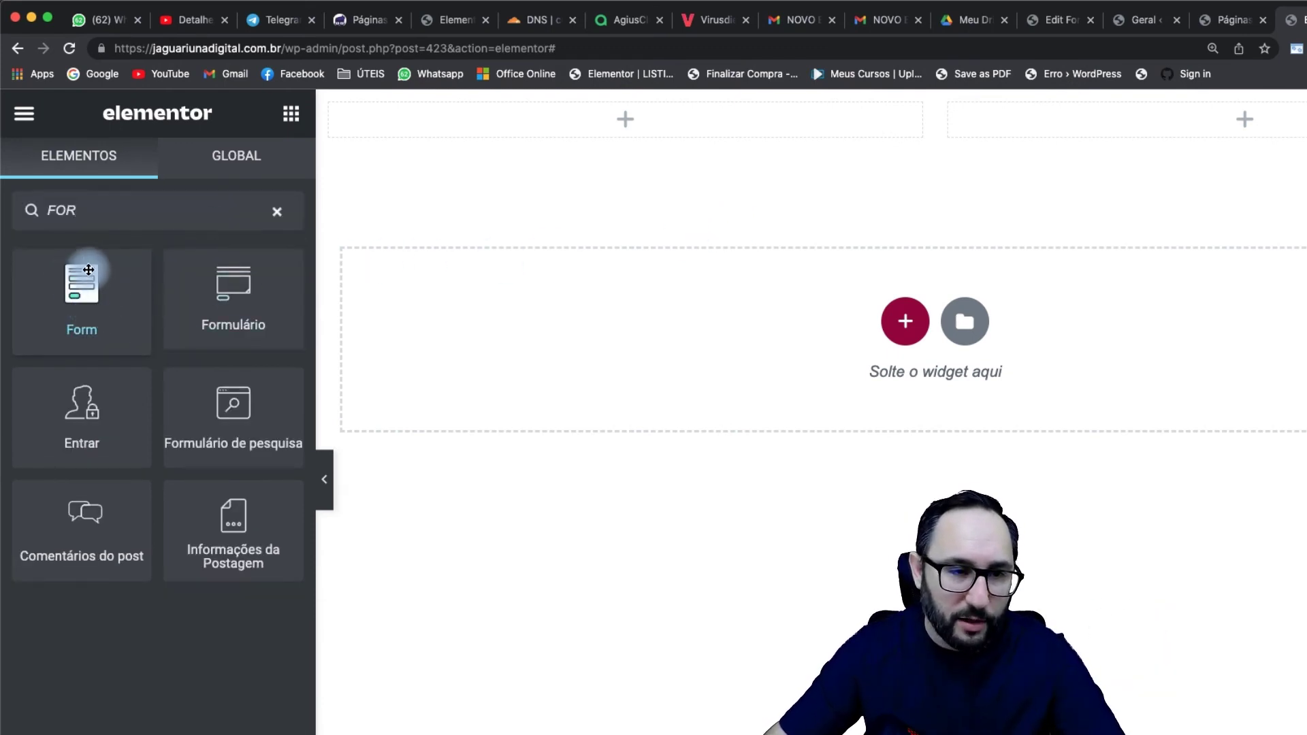
pyautogui.moveTo(83, 317); pyautogui.dragTo(595, 137)
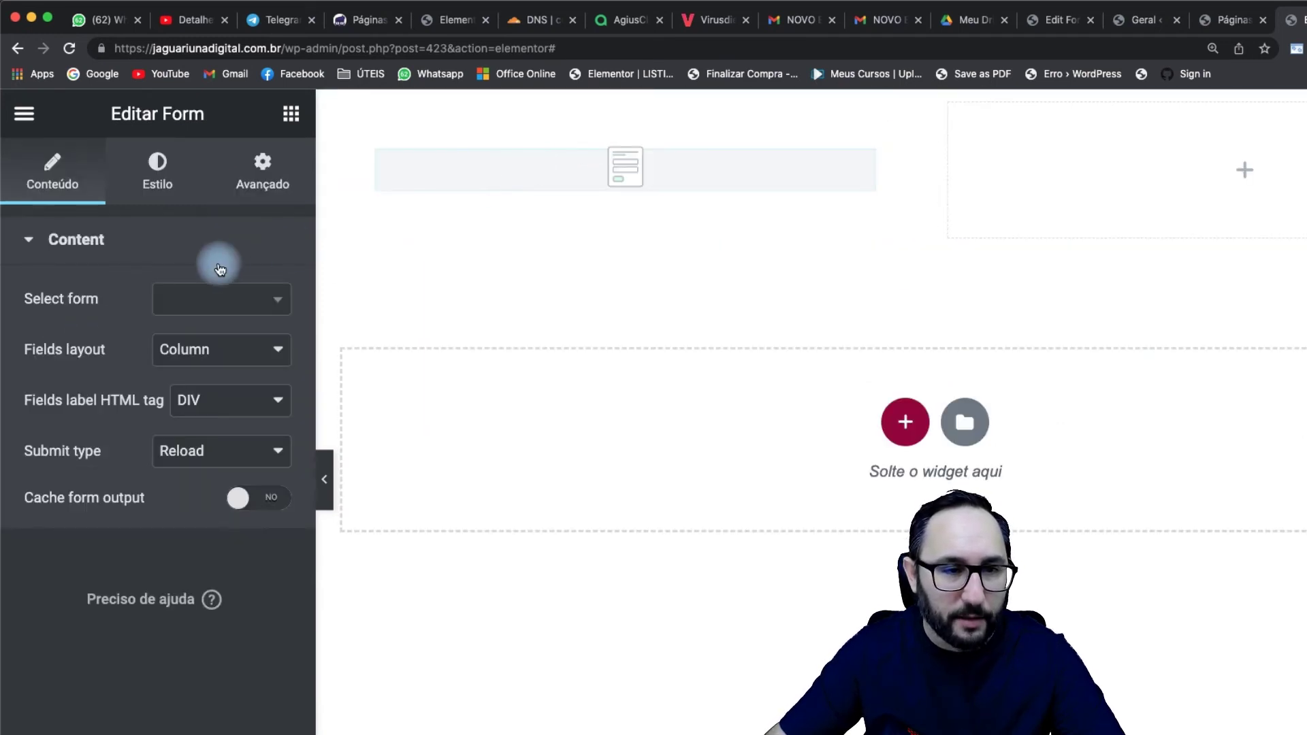
pyautogui.click(211, 303)
pyautogui.write('CON')
pyautogui.click(208, 398)
pyautogui.click(199, 501)
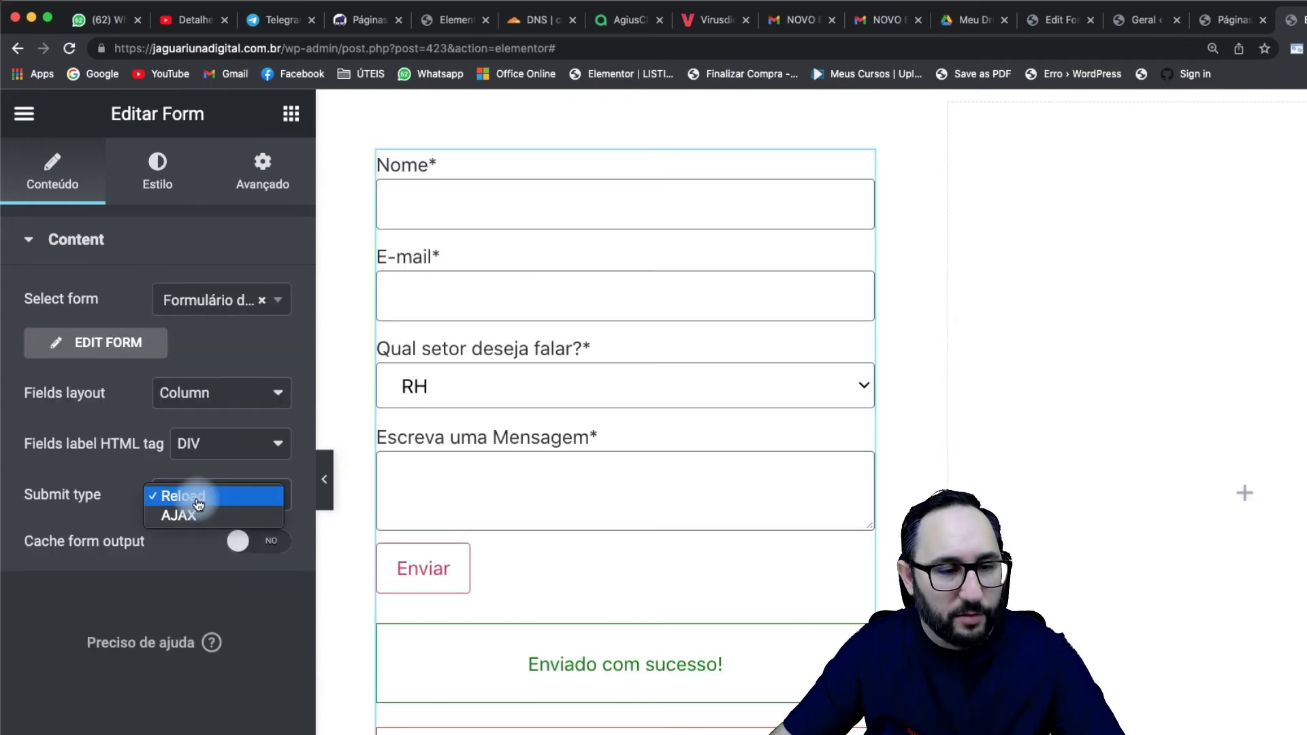
pyautogui.click(178, 515)
pyautogui.click(224, 715)
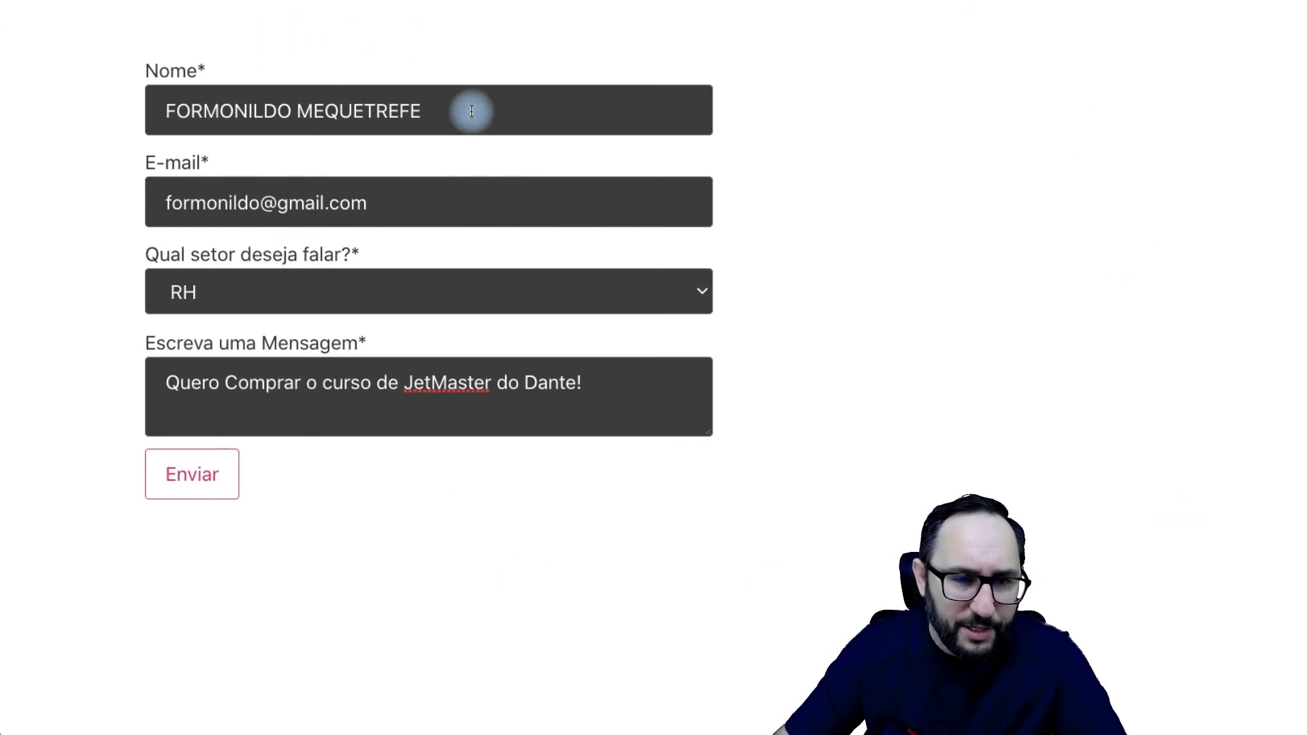
# Step: Fill in a test name, e-mail and message, keep sector RH, and send the form
pyautogui.click(172, 109)
pyautogui.click(274, 199)
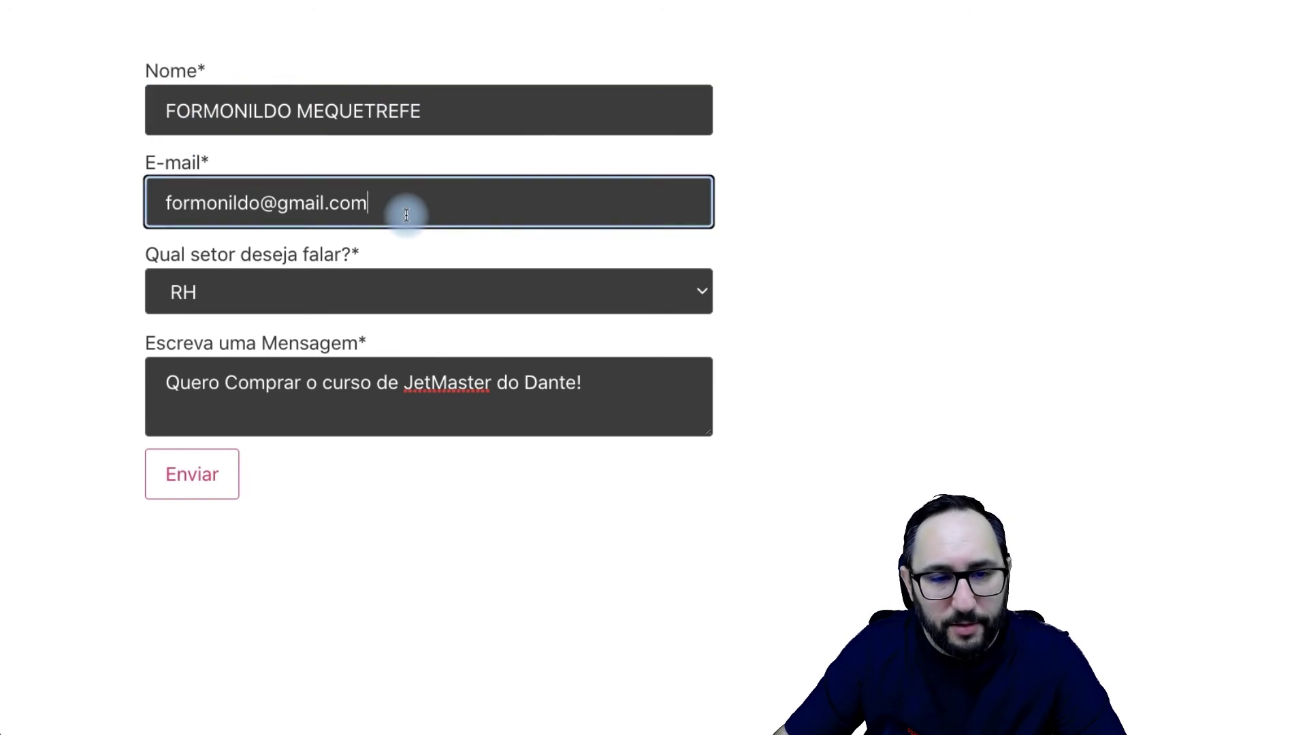
pyautogui.press('Tab')
pyautogui.click(295, 294)
pyautogui.click(295, 292)
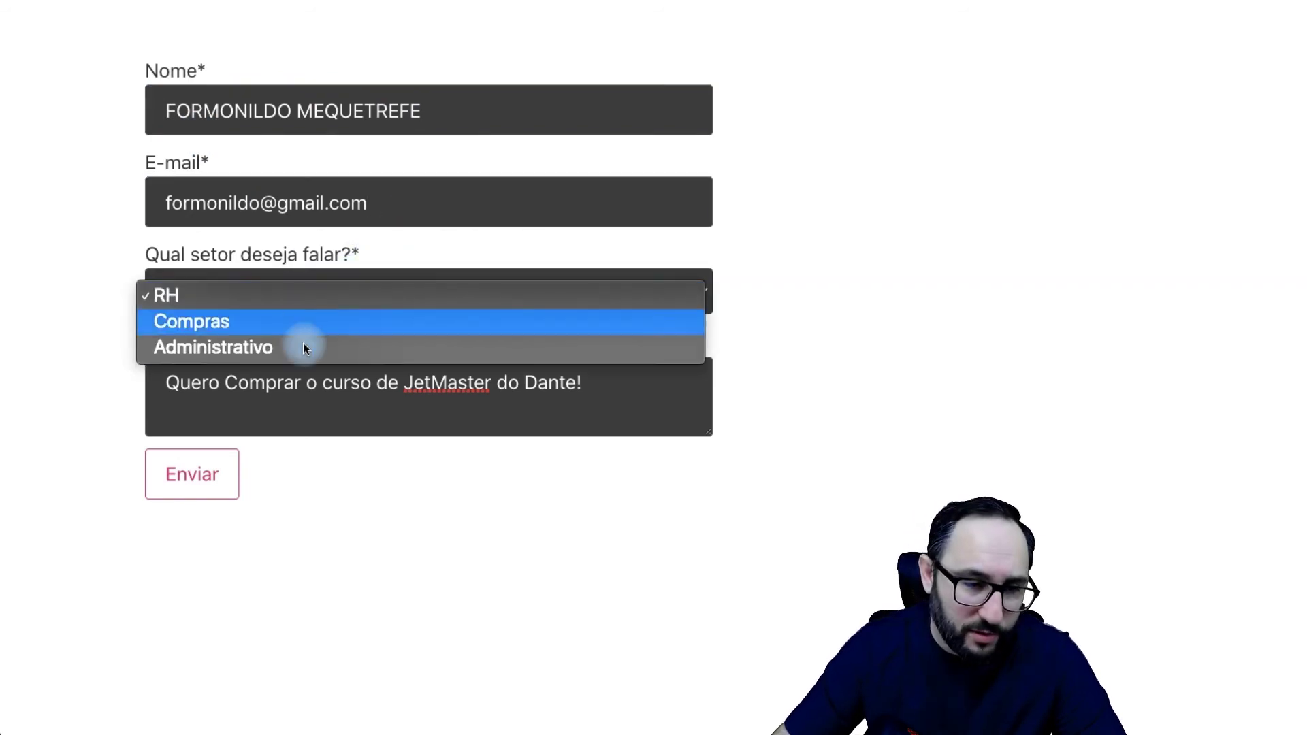
pyautogui.click(204, 296)
pyautogui.click(199, 480)
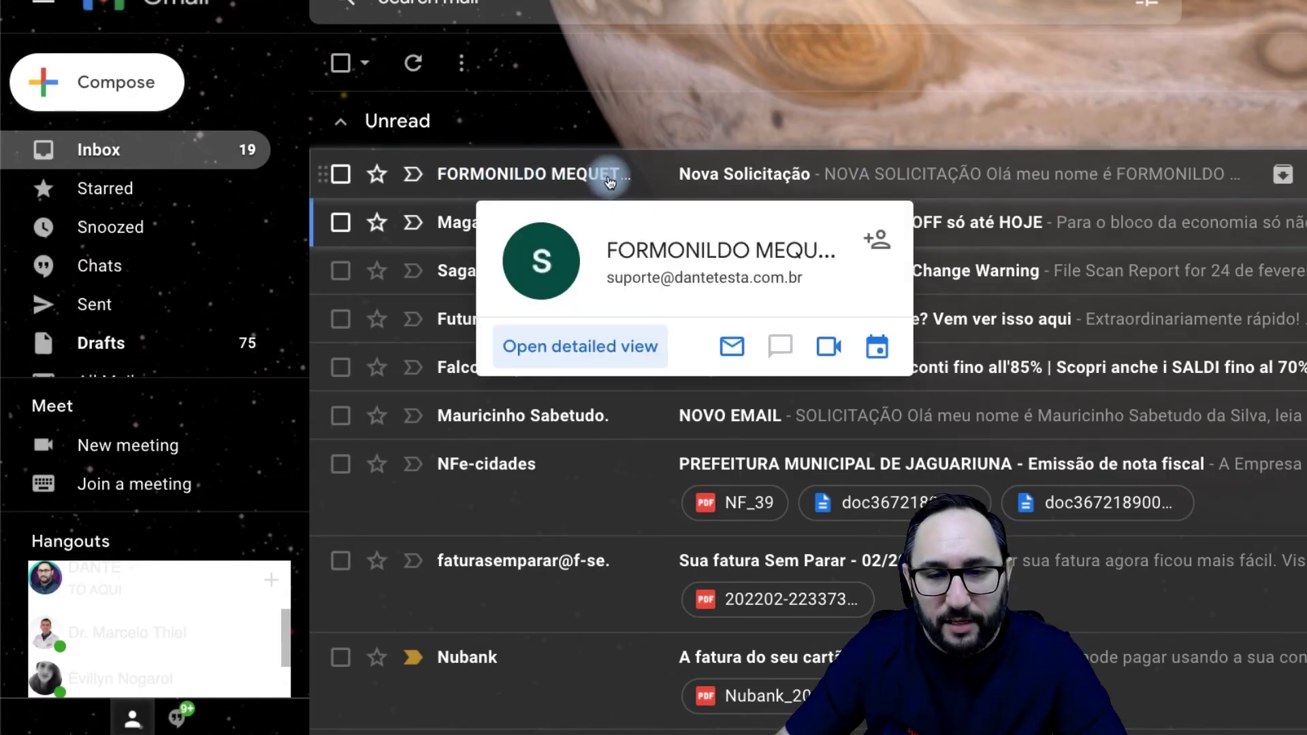
# Step: Open the Nova Solicitação email and point out the submitted message and sector RH
pyautogui.click(610, 181)
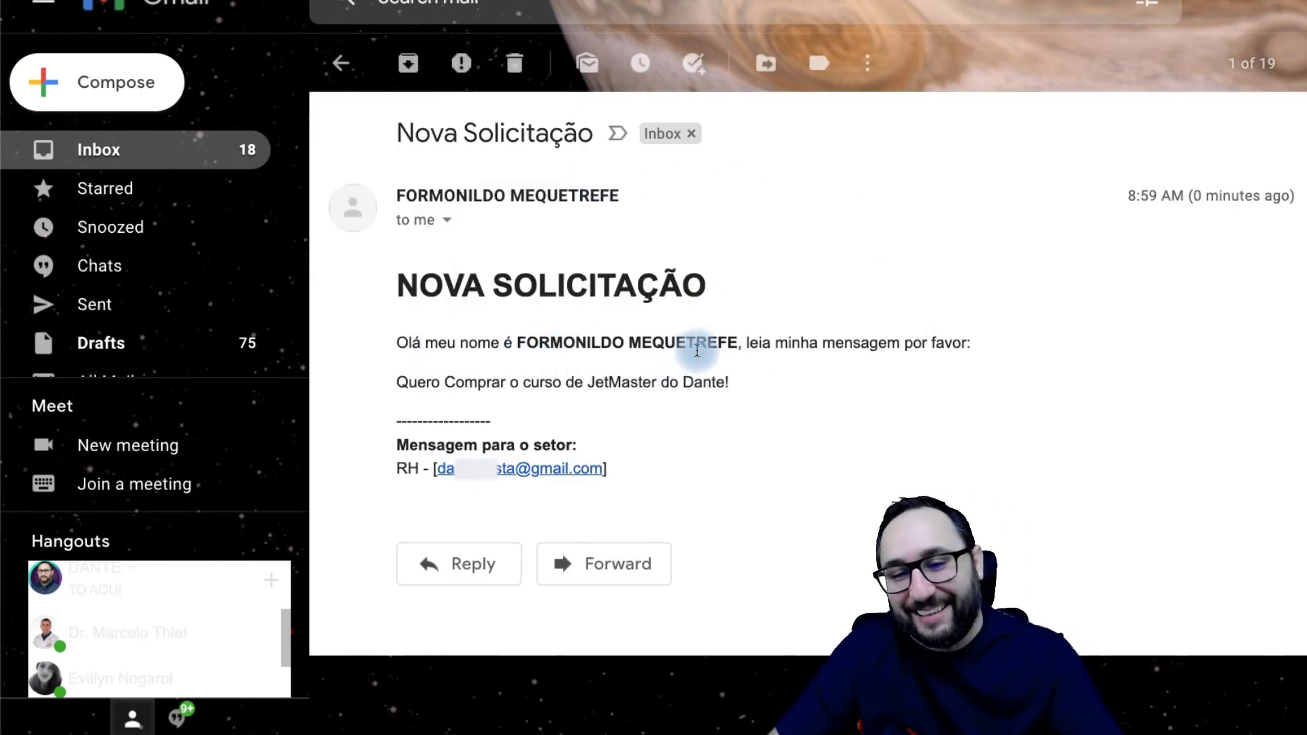
pyautogui.moveTo(422, 411); pyautogui.dragTo(782, 379)
pyautogui.click(781, 389)
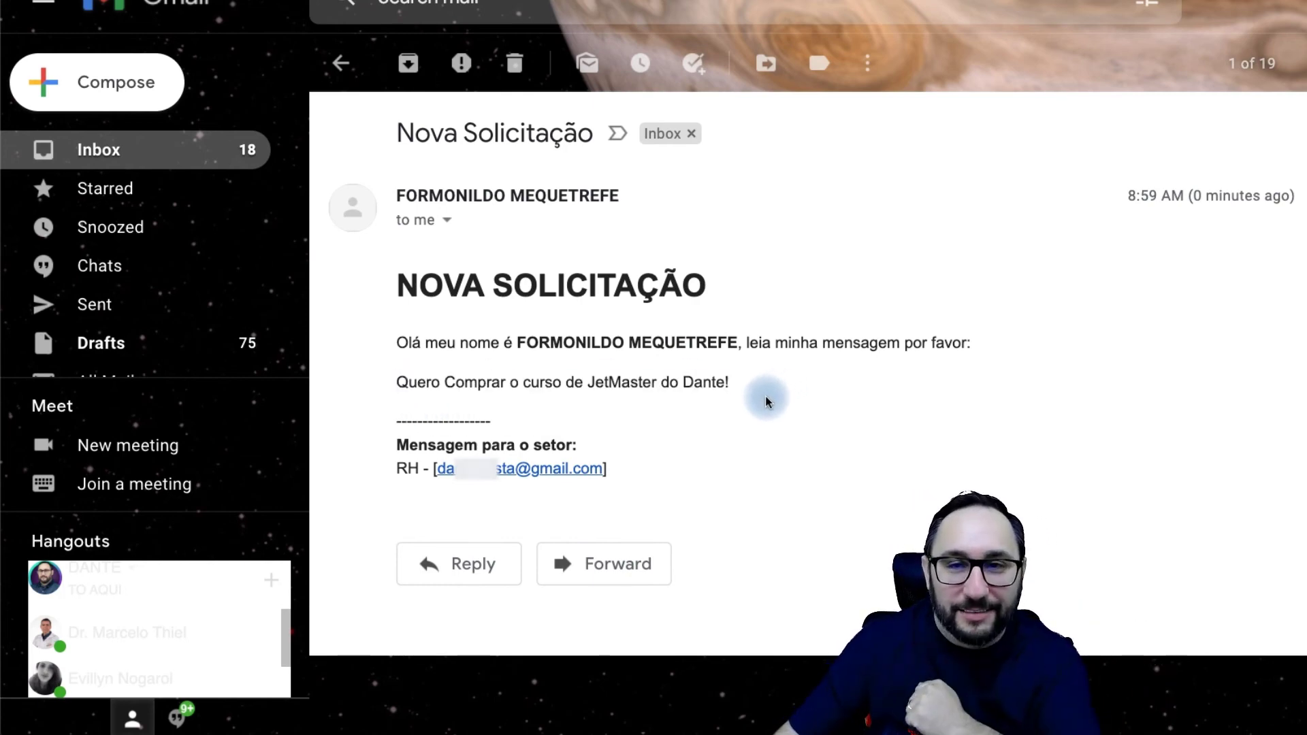
pyautogui.doubleClick(405, 469)
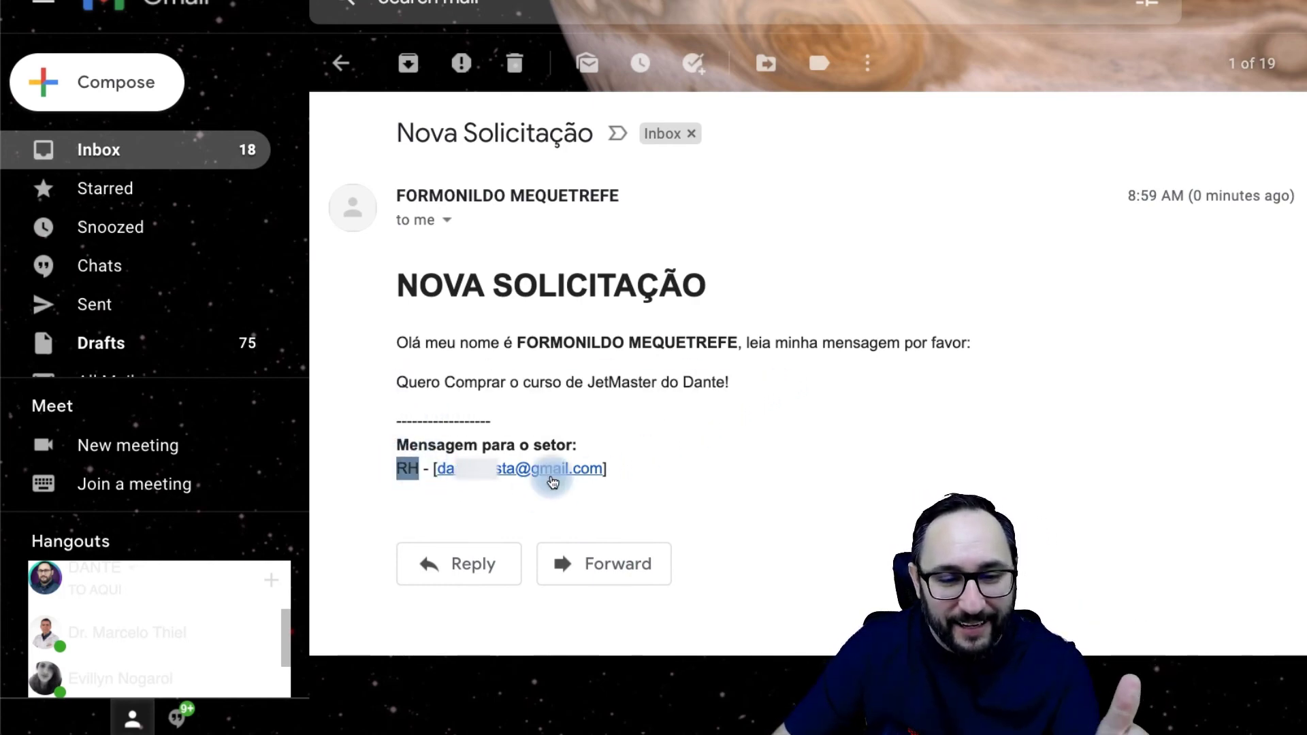
pyautogui.click(704, 491)
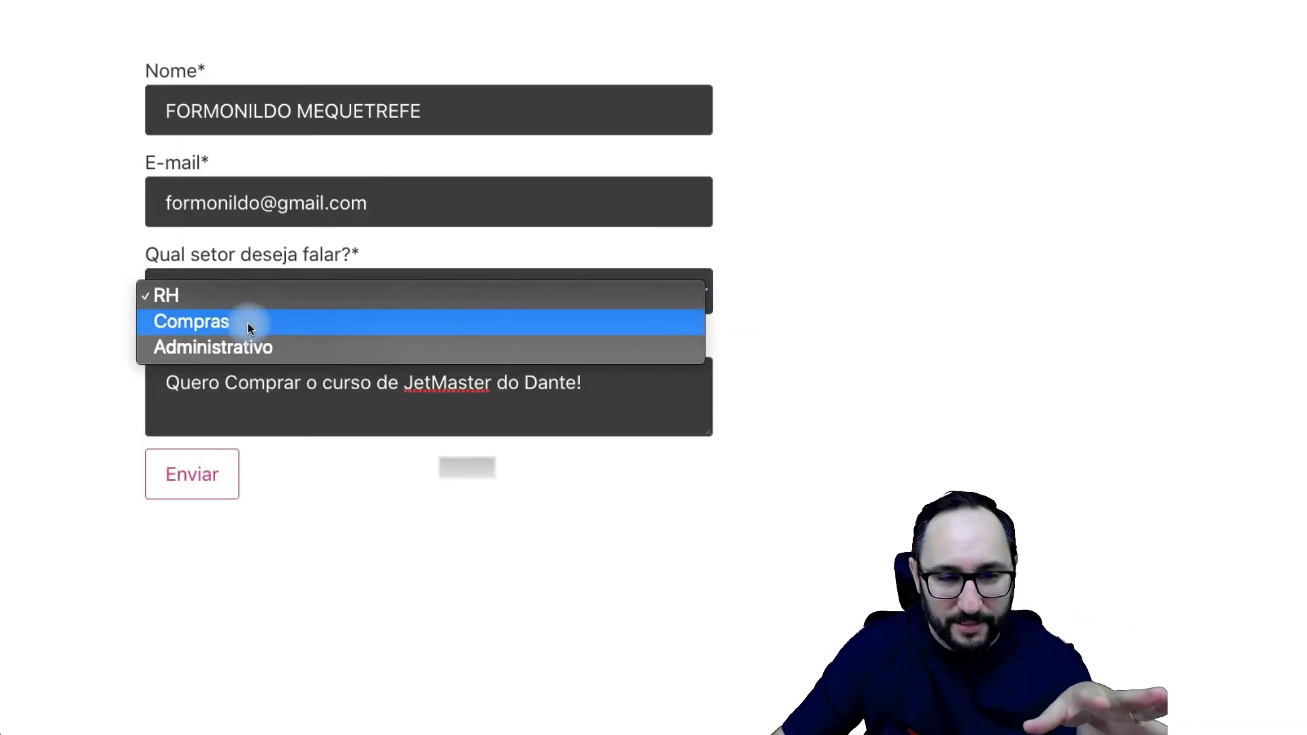
# Step: Send the form for sector Compras and open the resulting Nova Solicitação email
pyautogui.click(248, 322)
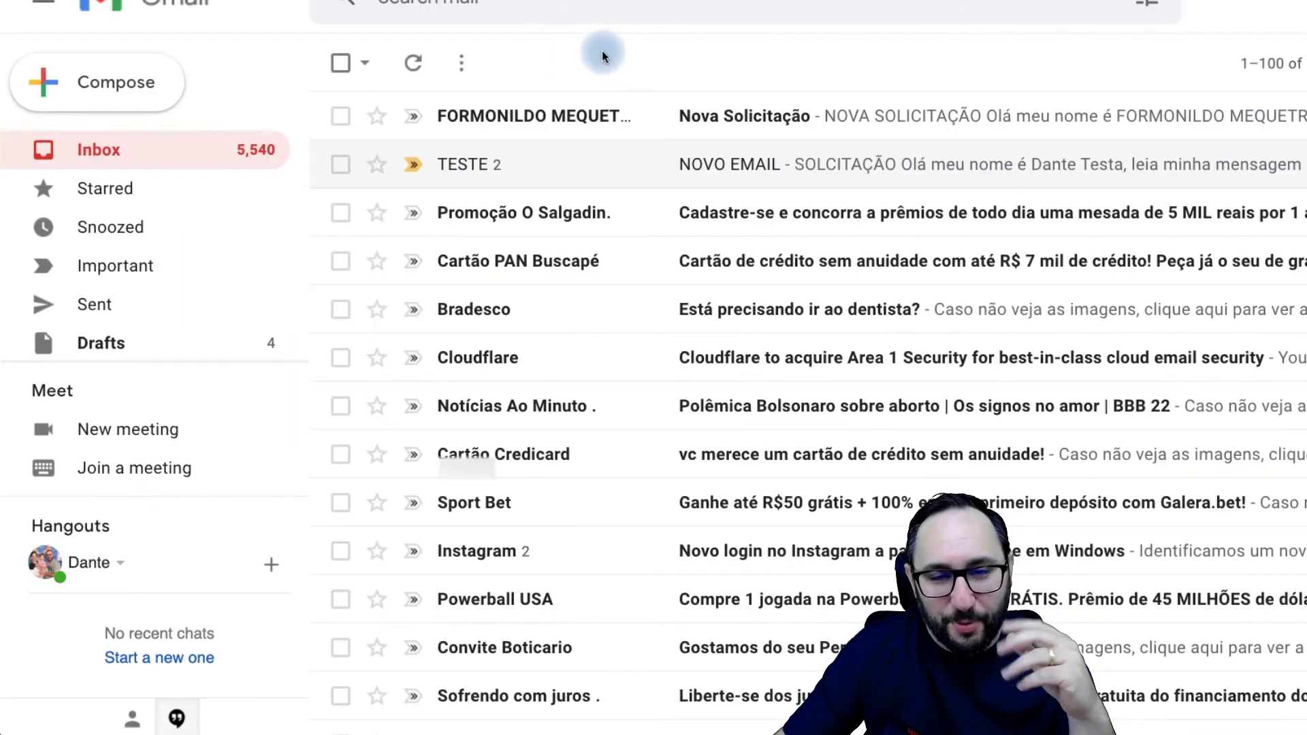
pyautogui.click(493, 119)
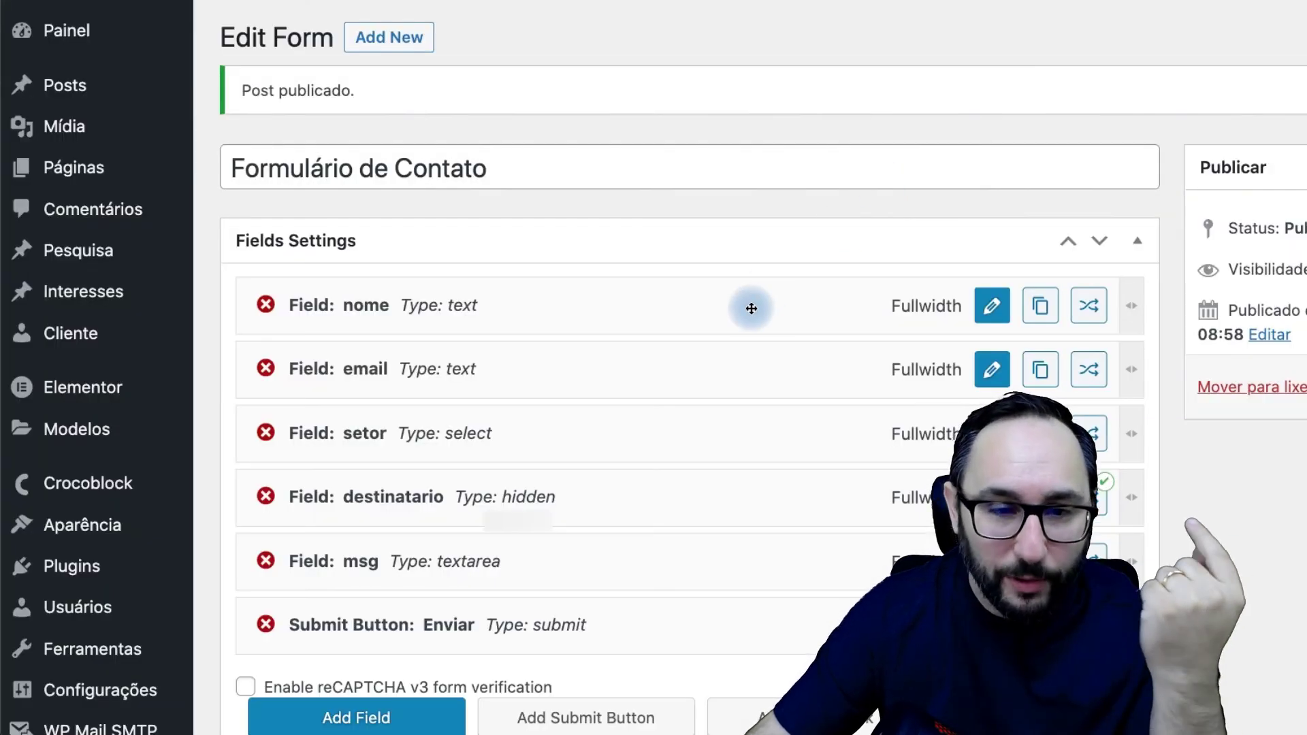
# Step: Delete the hidden destinatario field from the form
pyautogui.scroll(-6, 749, 308)
pyautogui.scroll(3, 750, 308)
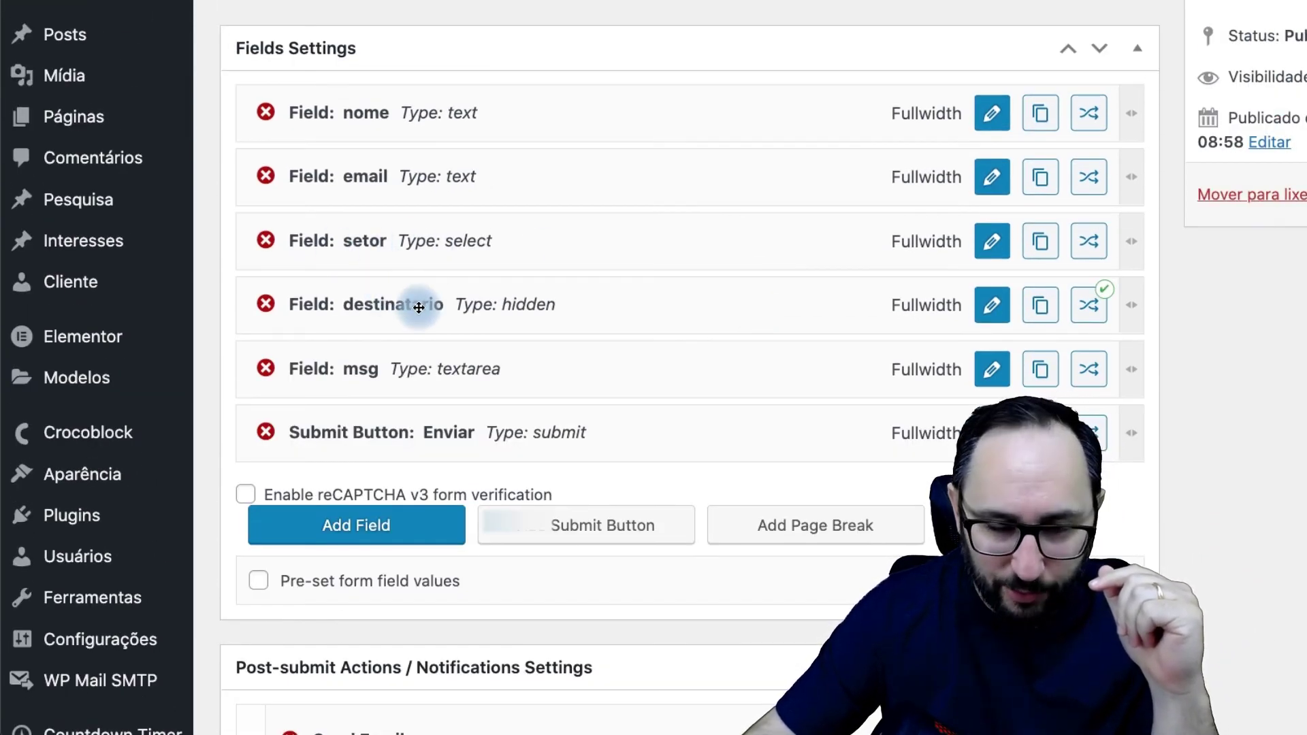
pyautogui.click(264, 304)
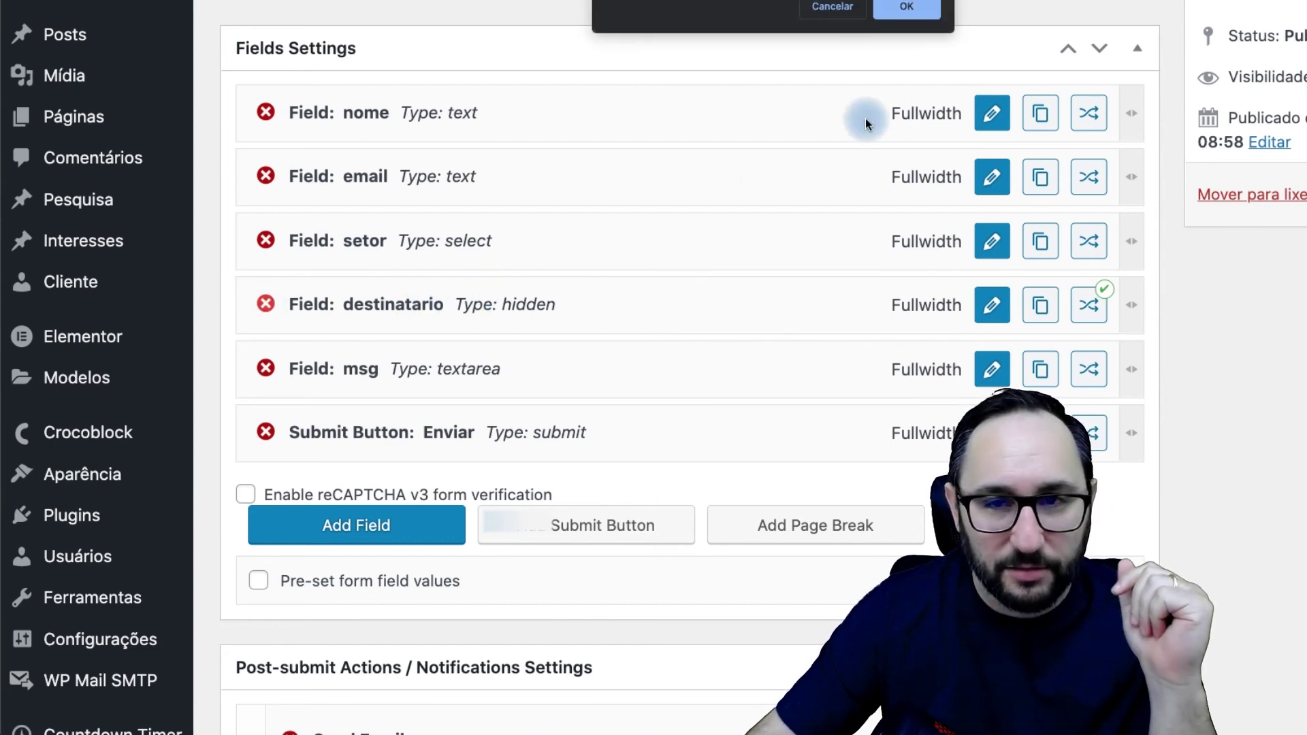
pyautogui.click(908, 8)
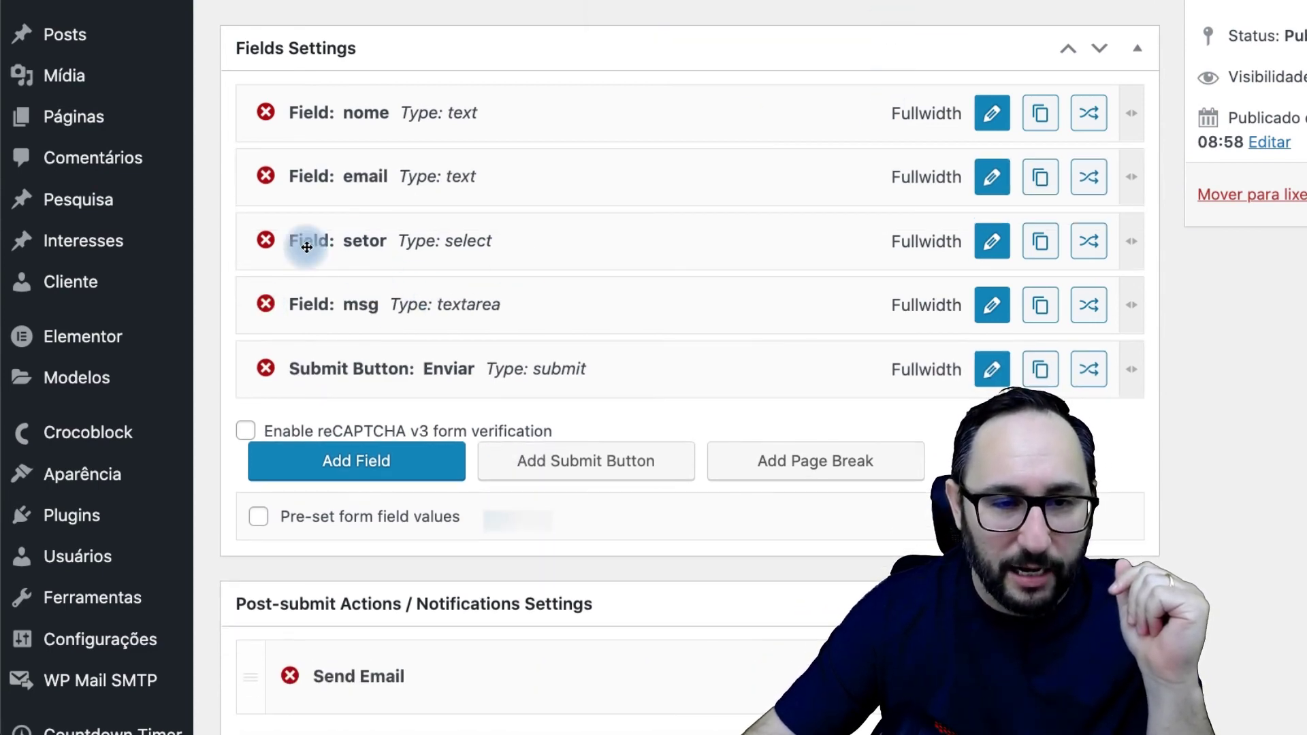
# Step: Paste the department's e-mail address as the setor field's RH option value and apply
pyautogui.click(992, 241)
pyautogui.scroll(-2, 676, 472)
pyautogui.click(692, 462)
pyautogui.hotkey('ctrl', 'v')
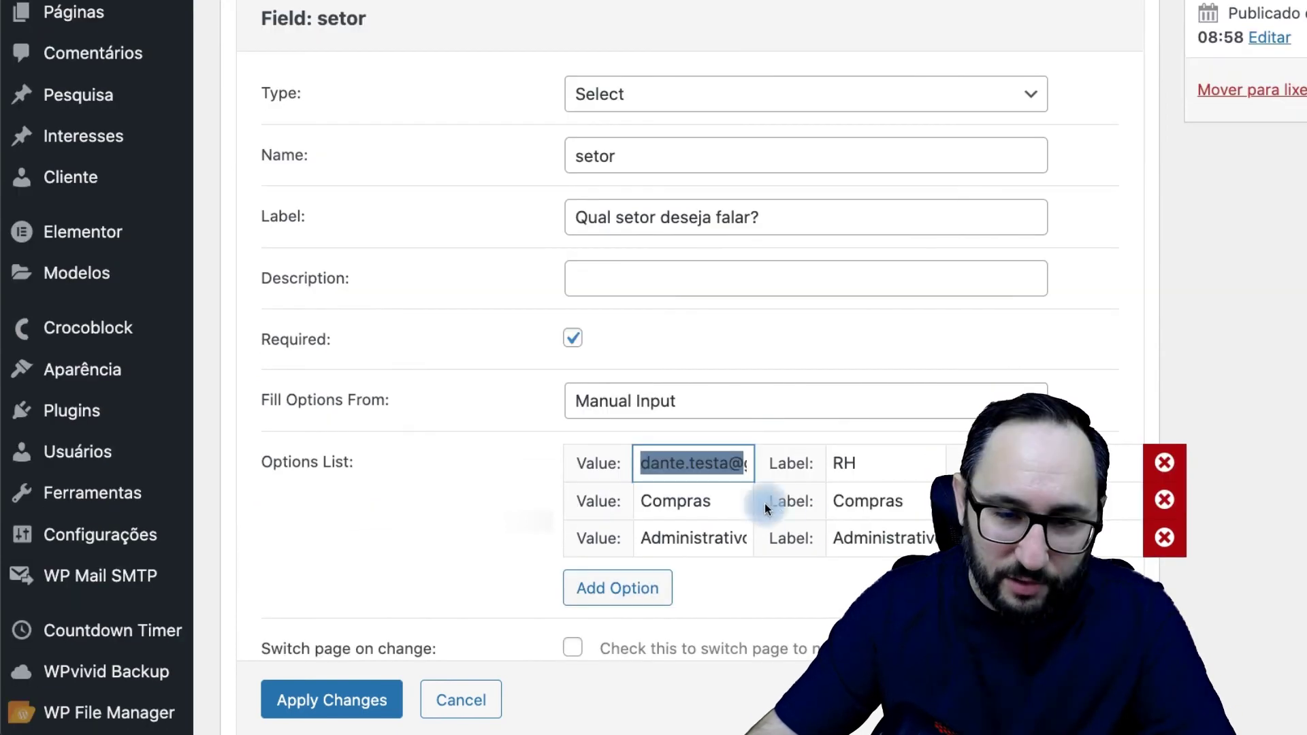
pyautogui.moveTo(643, 462); pyautogui.dragTo(751, 460)
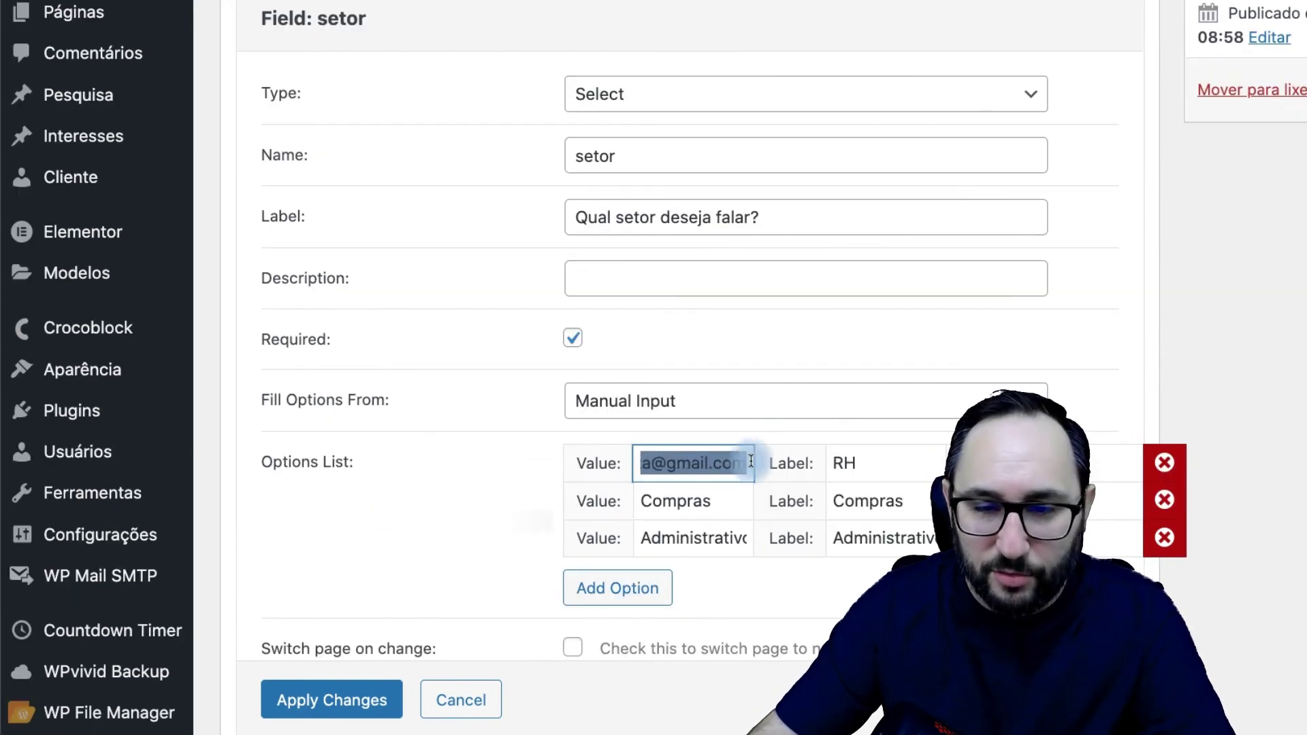
pyautogui.click(865, 462)
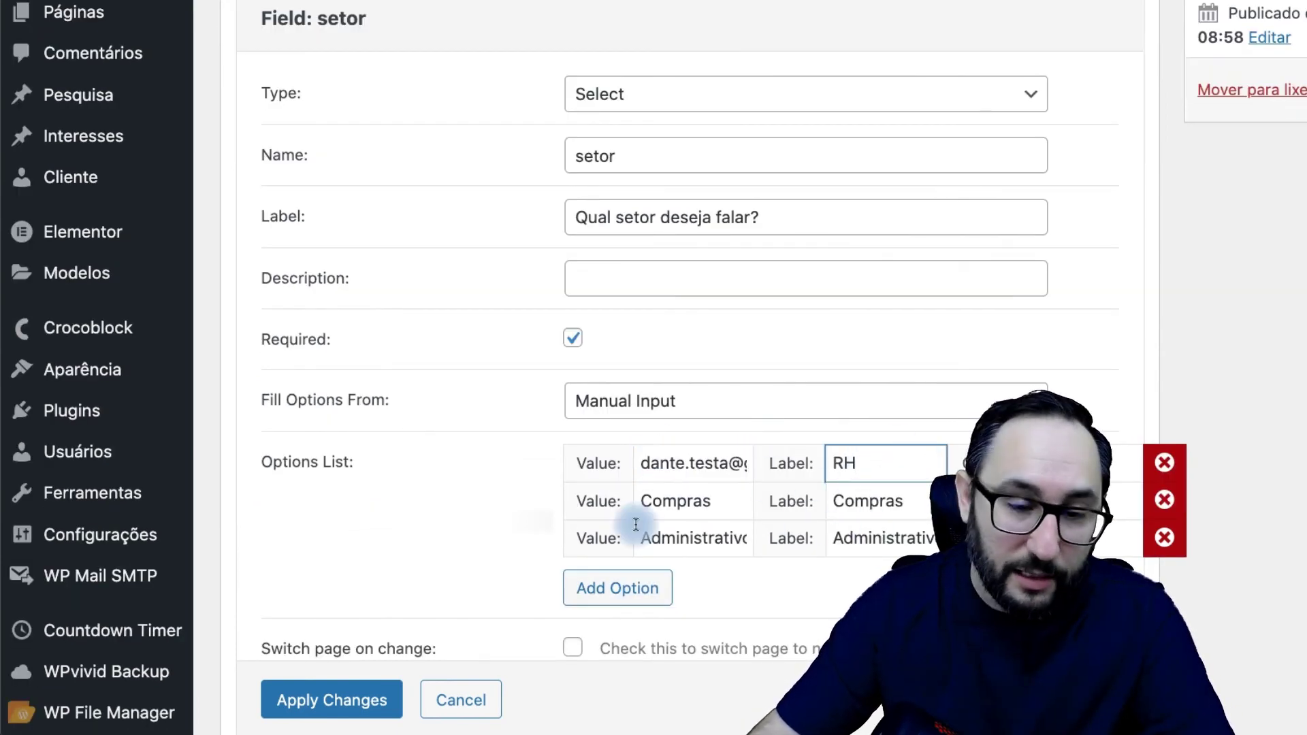
pyautogui.click(374, 700)
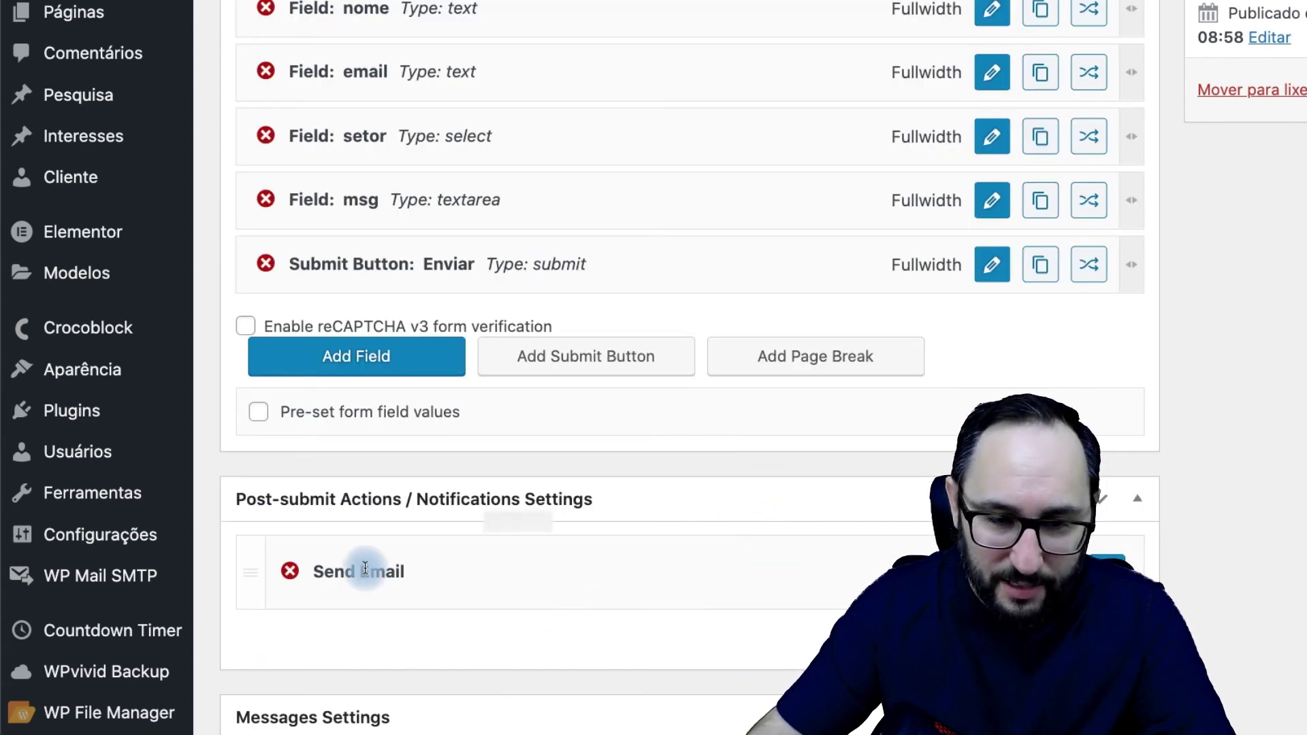
# Step: Set the Send Email recipient From Field to setor and change the sector content line to [%setor%]
pyautogui.click(599, 271)
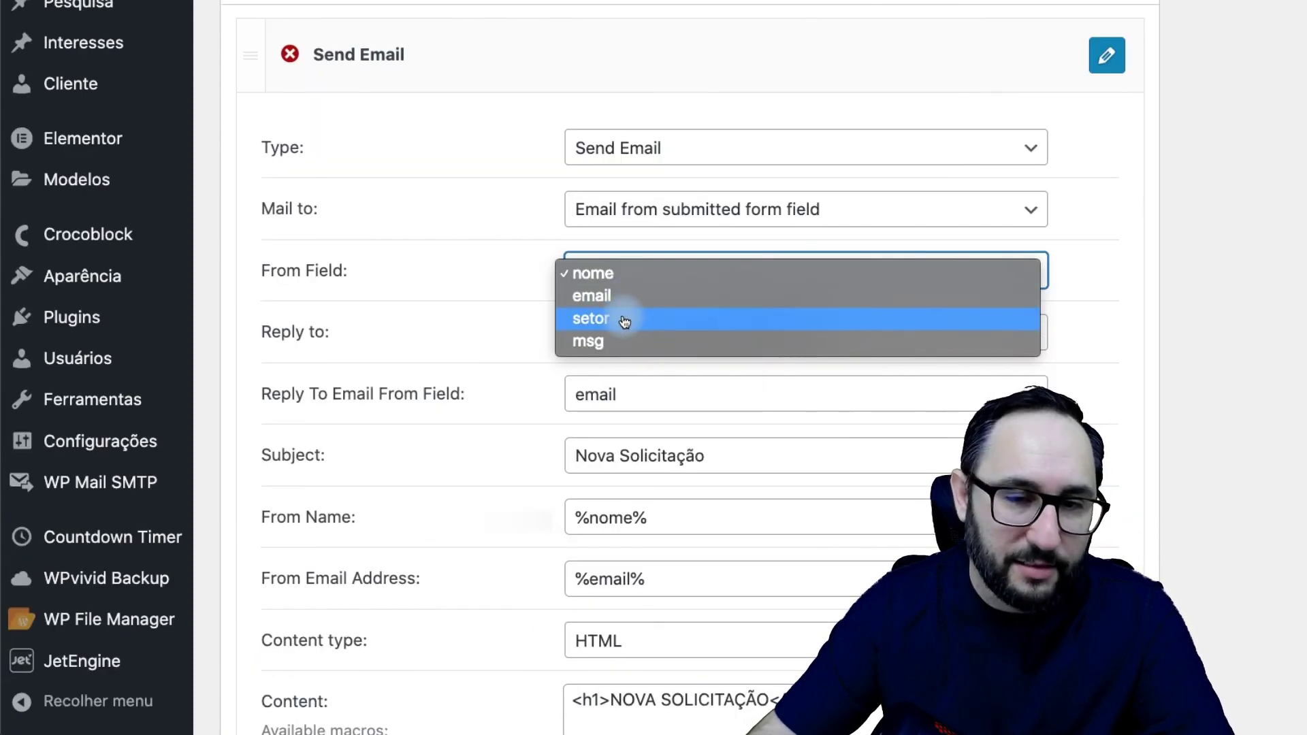
pyautogui.click(604, 320)
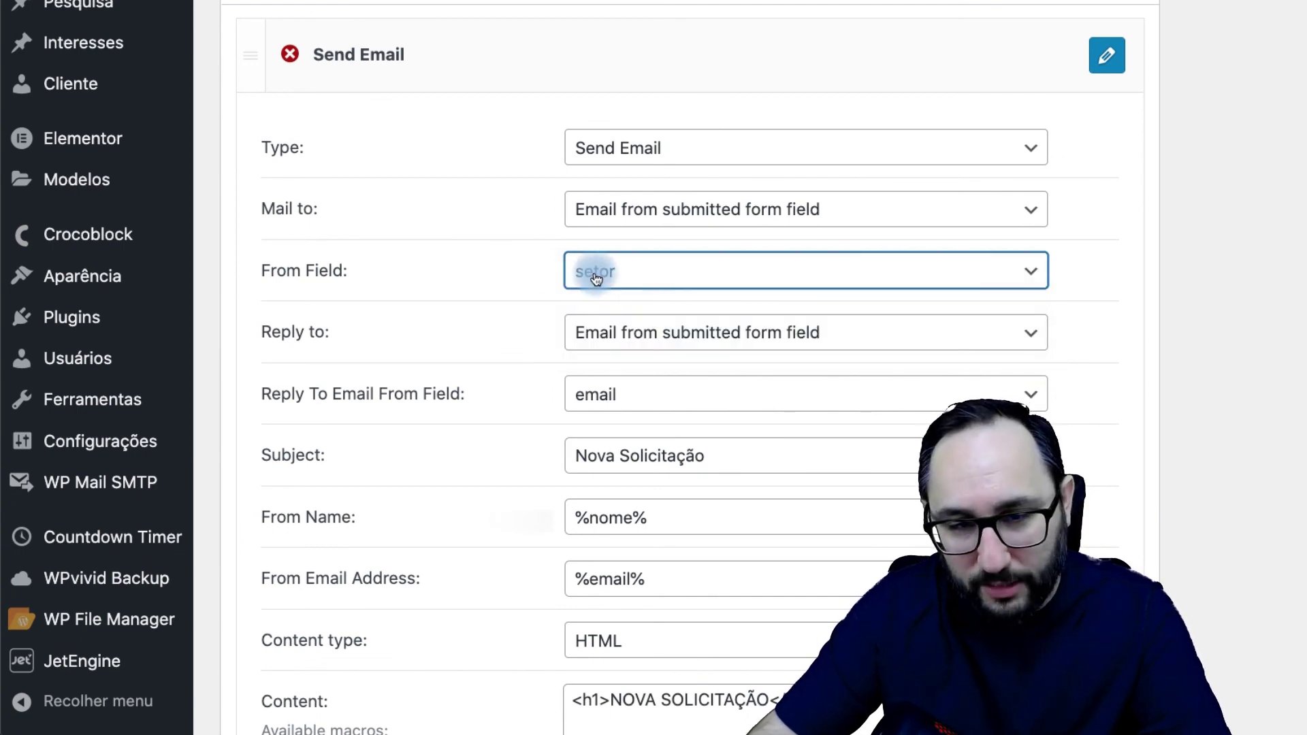
pyautogui.scroll(-5, 479, 391)
pyautogui.moveTo(641, 620); pyautogui.dragTo(572, 605)
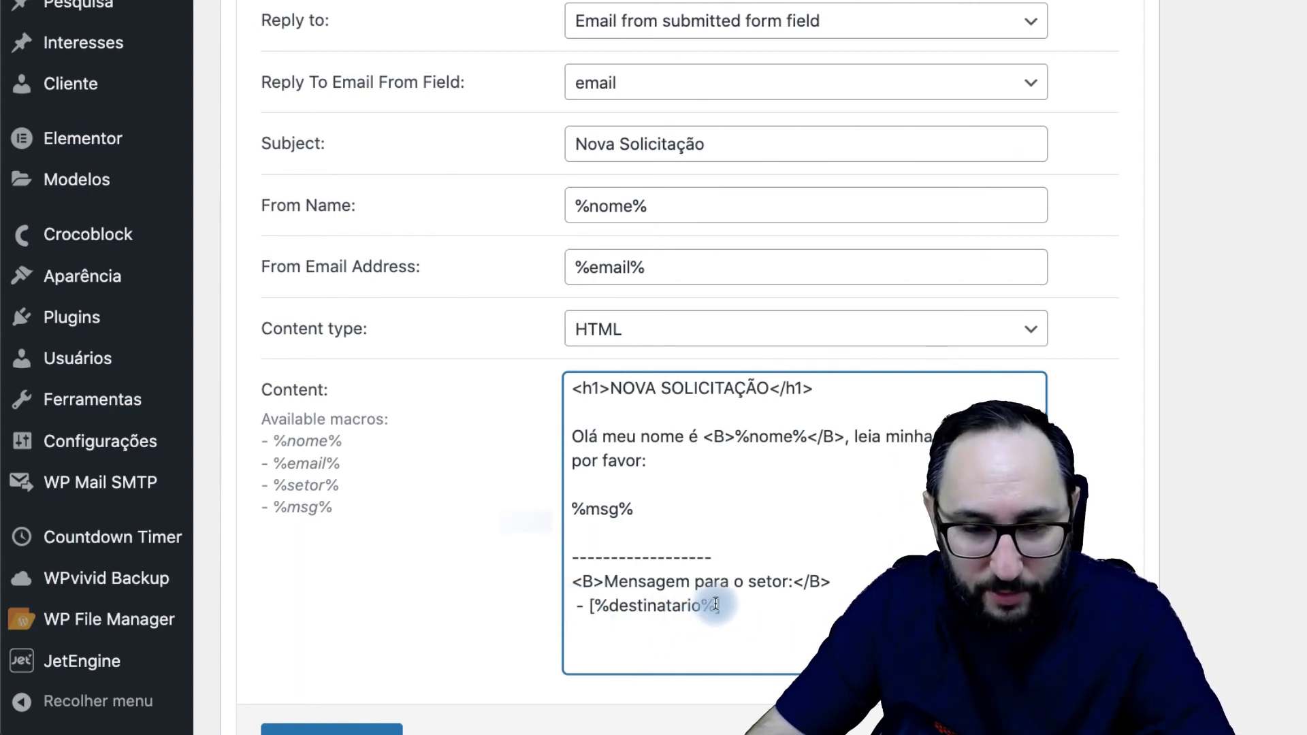
pyautogui.moveTo(706, 613); pyautogui.dragTo(608, 612)
pyautogui.write('setor')
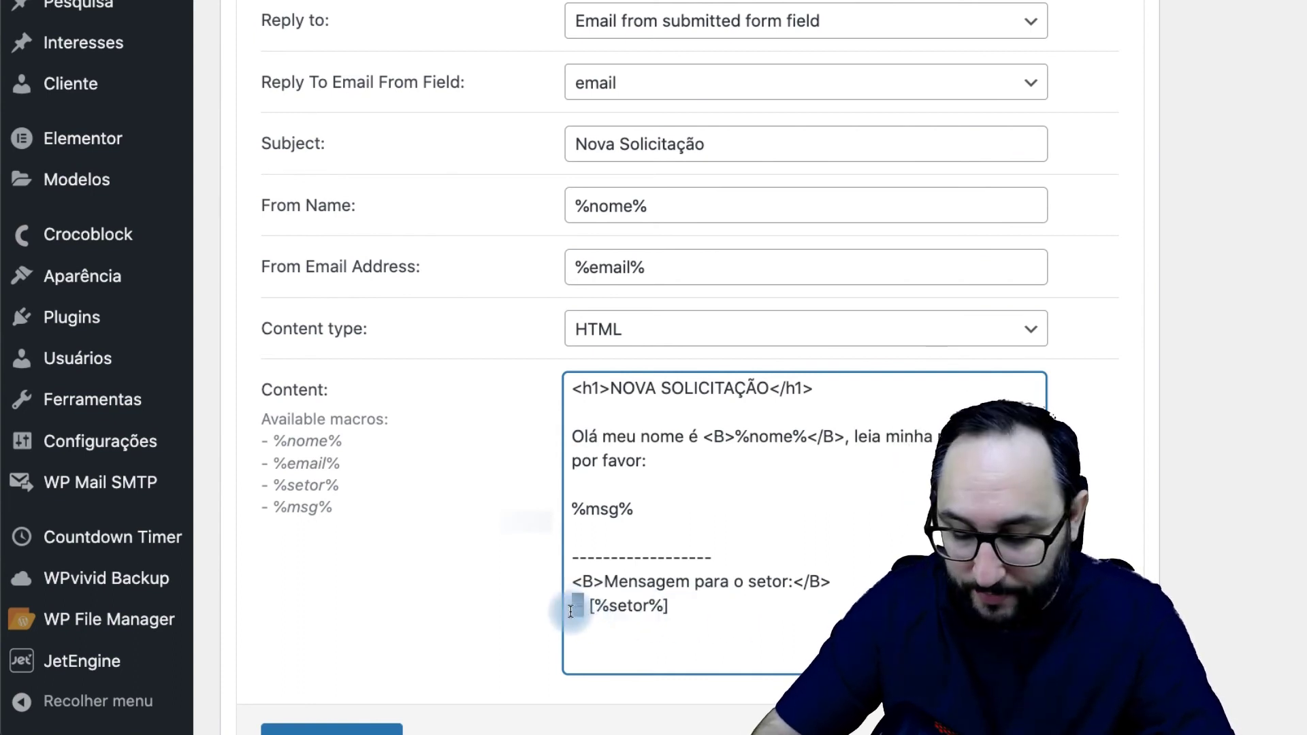
pyautogui.press('BackSpace')
pyautogui.press('BackSpace')
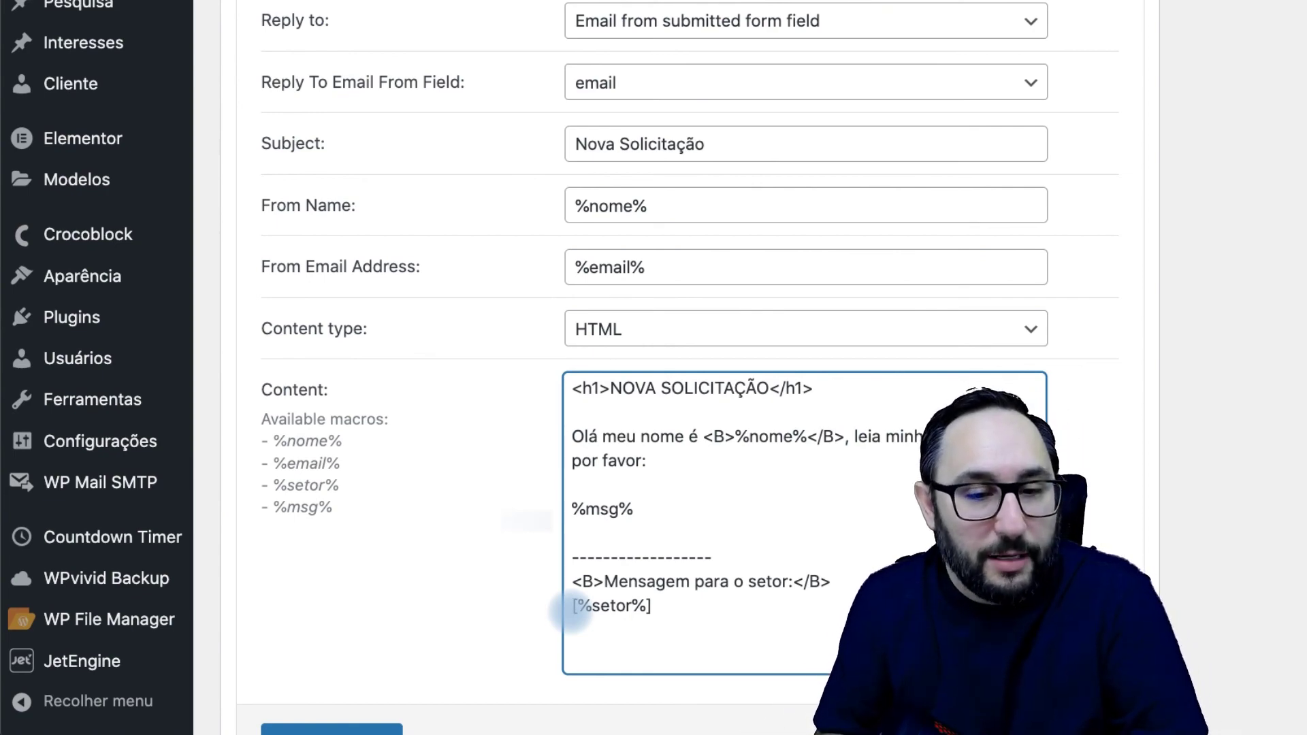